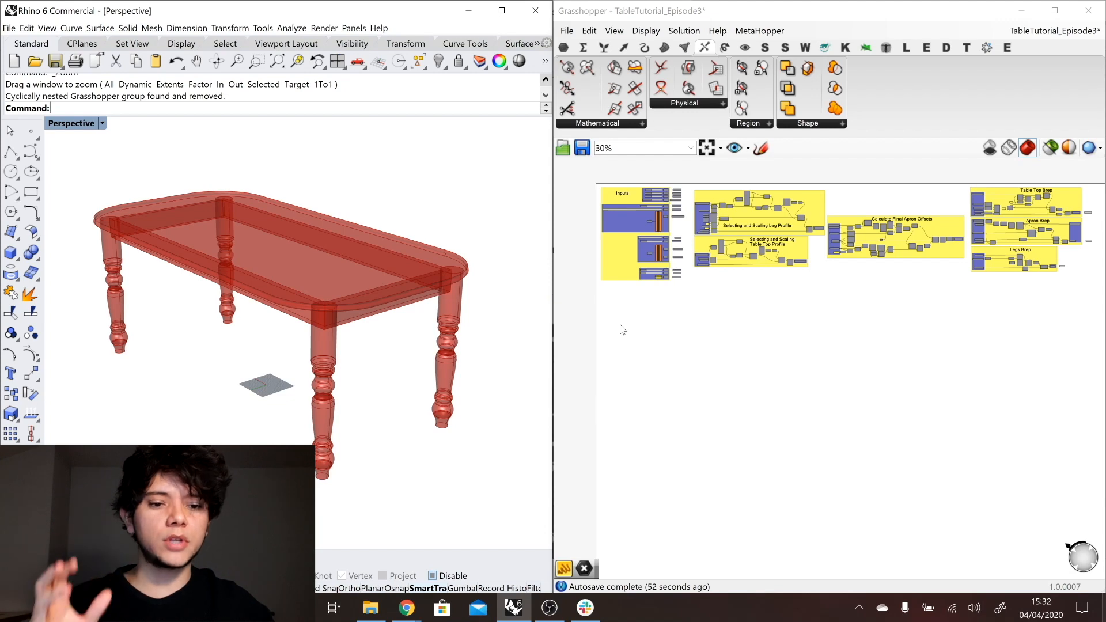
# Step: Examine the Calculate Final Apron Offsets group and the Apron Parameters inputs on the canvas
pyautogui.scroll(1, 966, 224)
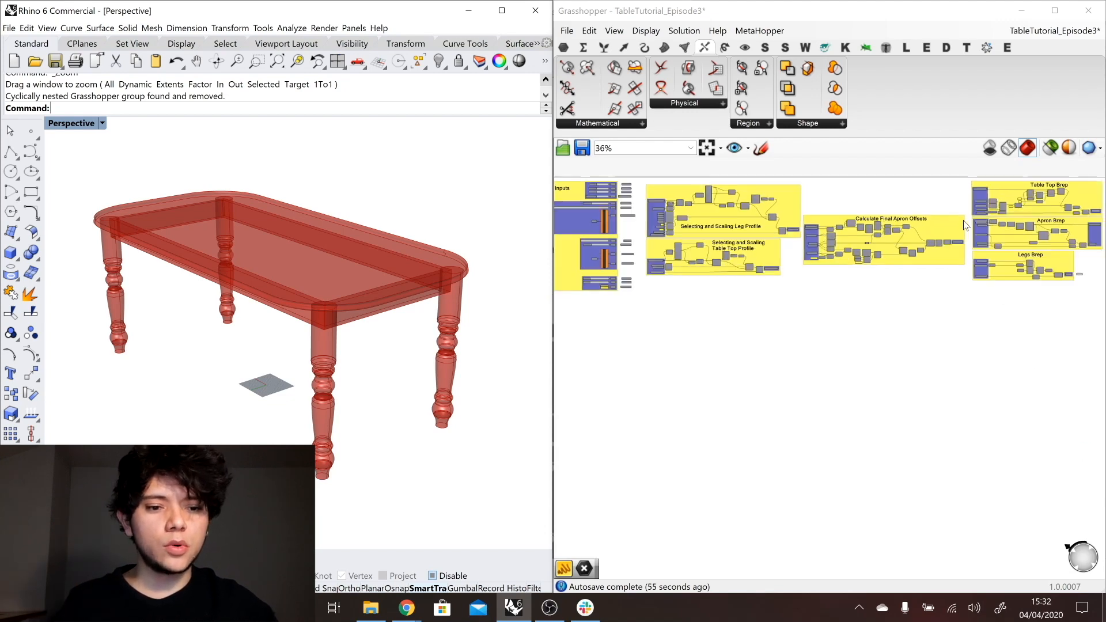
pyautogui.scroll(3, 966, 224)
pyautogui.moveTo(971, 186); pyautogui.dragTo(649, 350)
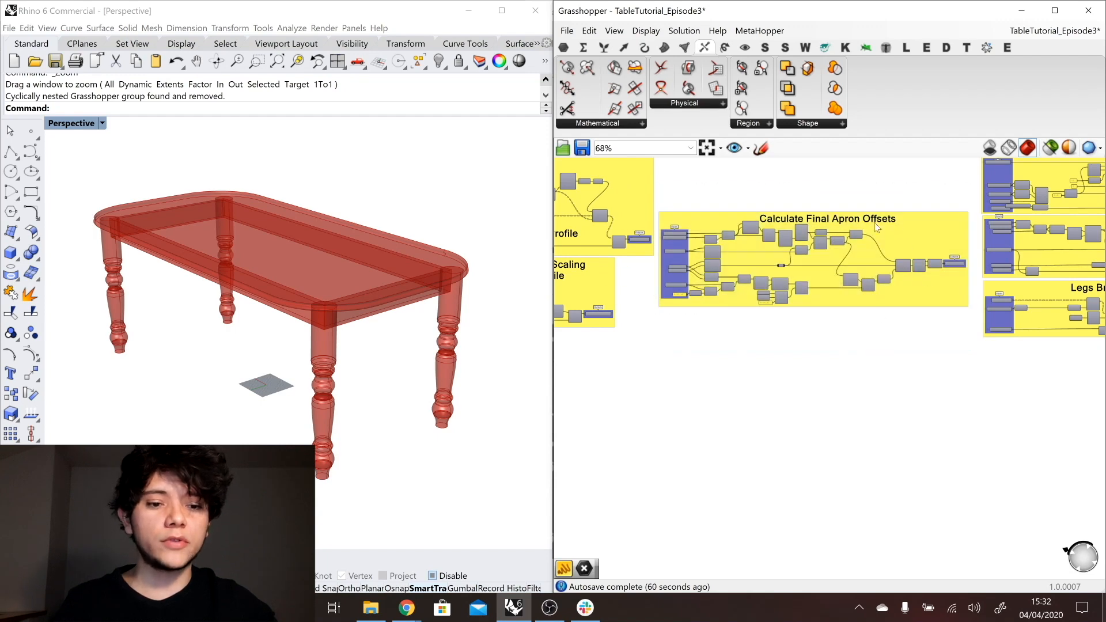
pyautogui.scroll(-4, 904, 224)
pyautogui.scroll(5, 671, 288)
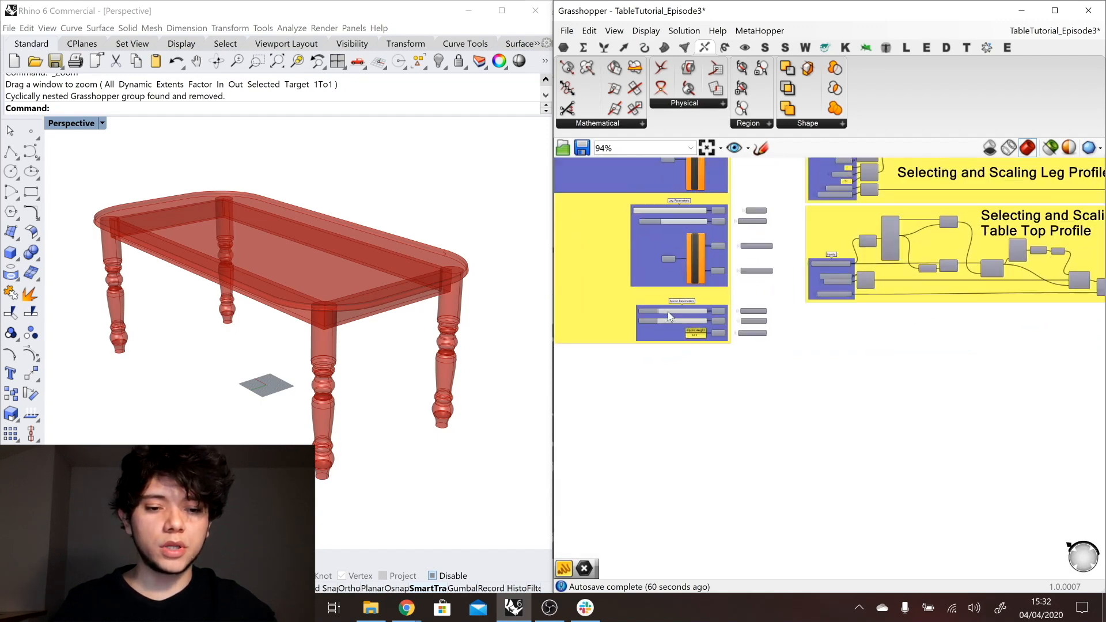
pyautogui.scroll(5, 669, 316)
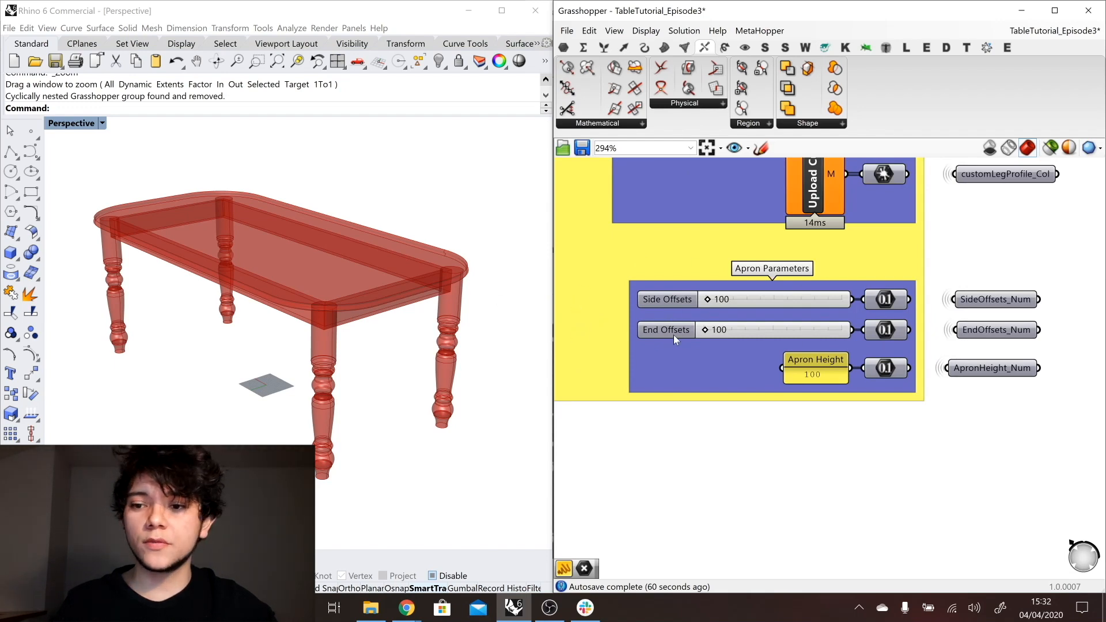
# Step: Show the table in Rhino's top view and open the TableTutorial_Episode2 definition
pyautogui.click(31, 109)
pyautogui.hotkey('ctrl', 'F1')
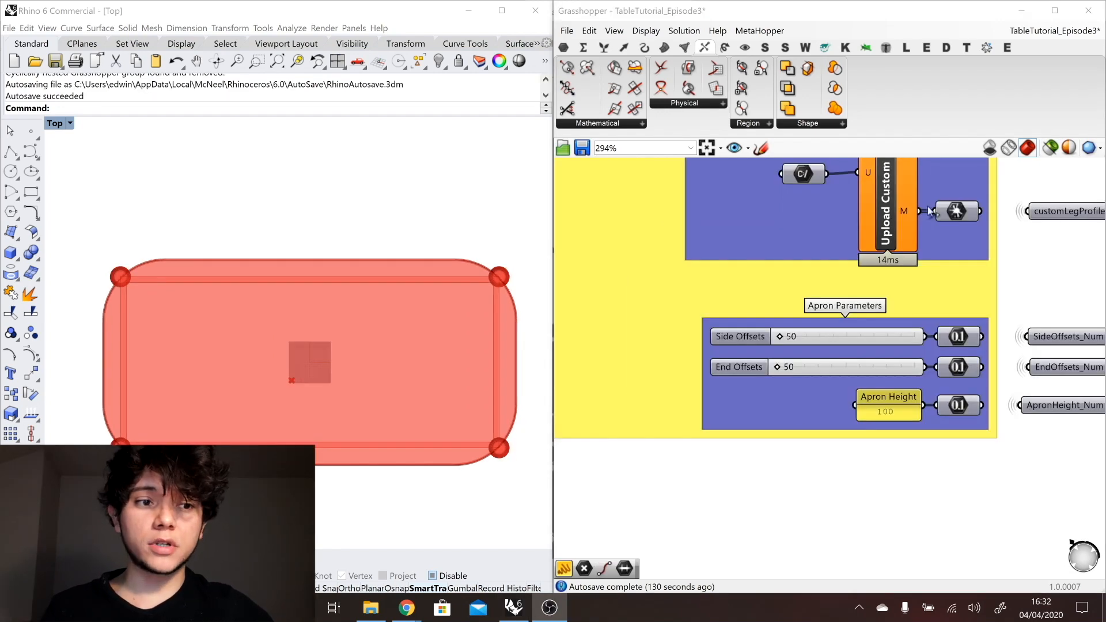
pyautogui.click(1055, 30)
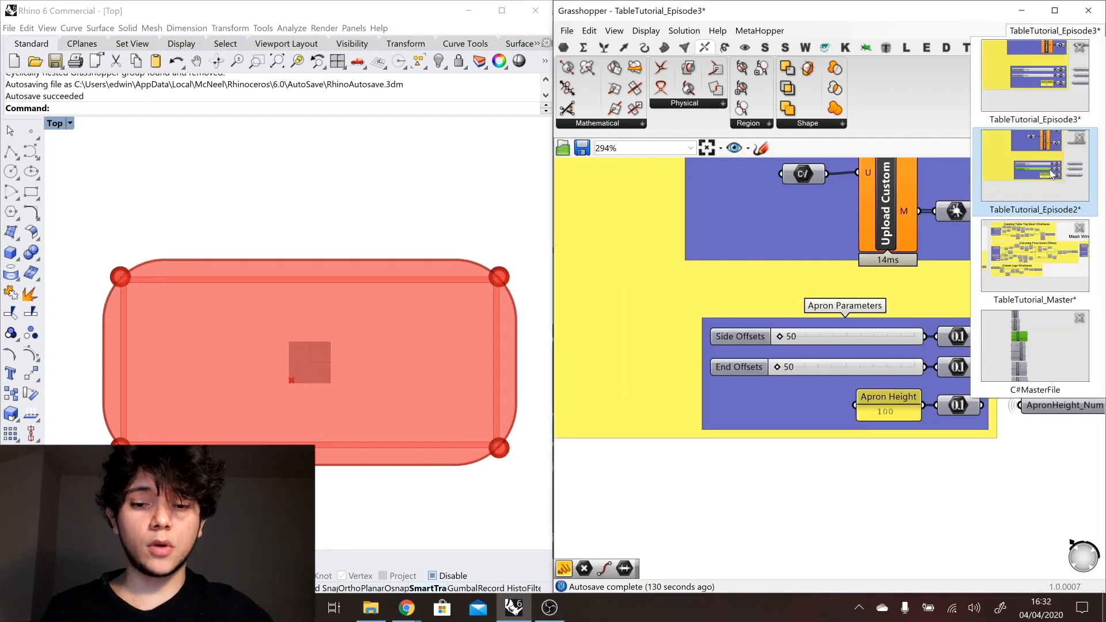
pyautogui.click(1052, 173)
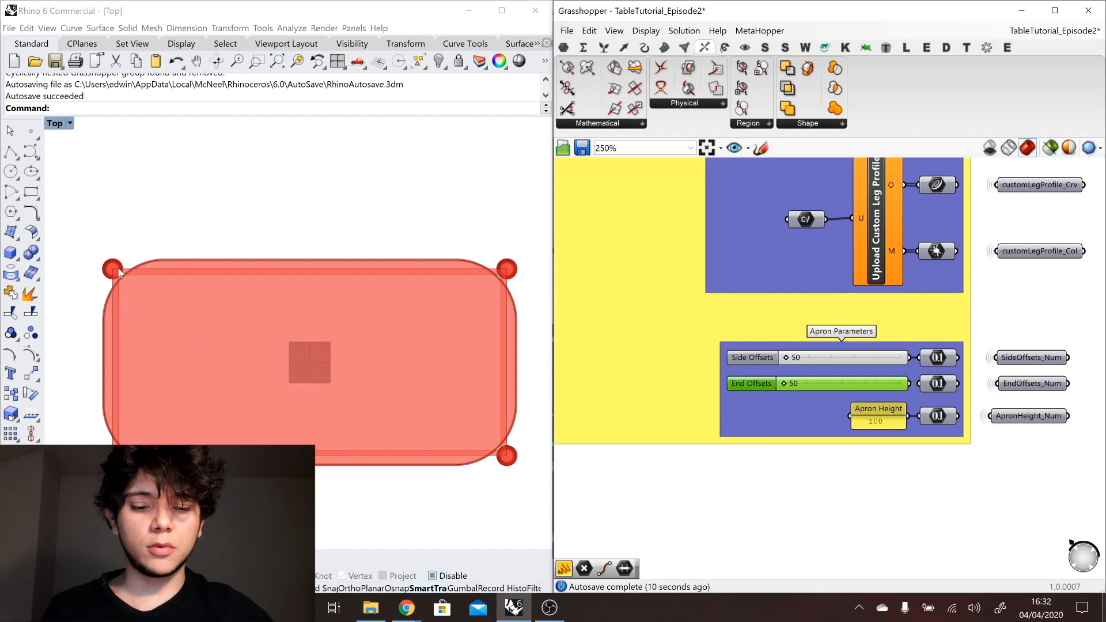
# Step: Set Side Offsets and End Offsets to 0 in the Episode2 definition and return to TableTutorial_Episode3
pyautogui.scroll(3, 789, 358)
pyautogui.moveTo(787, 352); pyautogui.dragTo(777, 352)
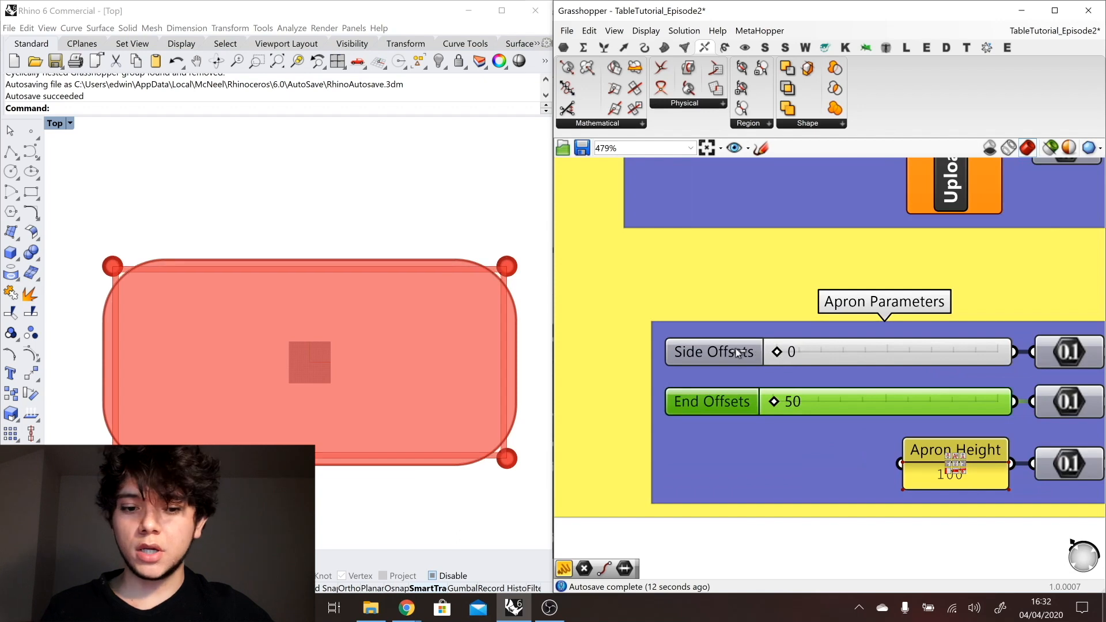
pyautogui.moveTo(781, 407); pyautogui.dragTo(772, 404)
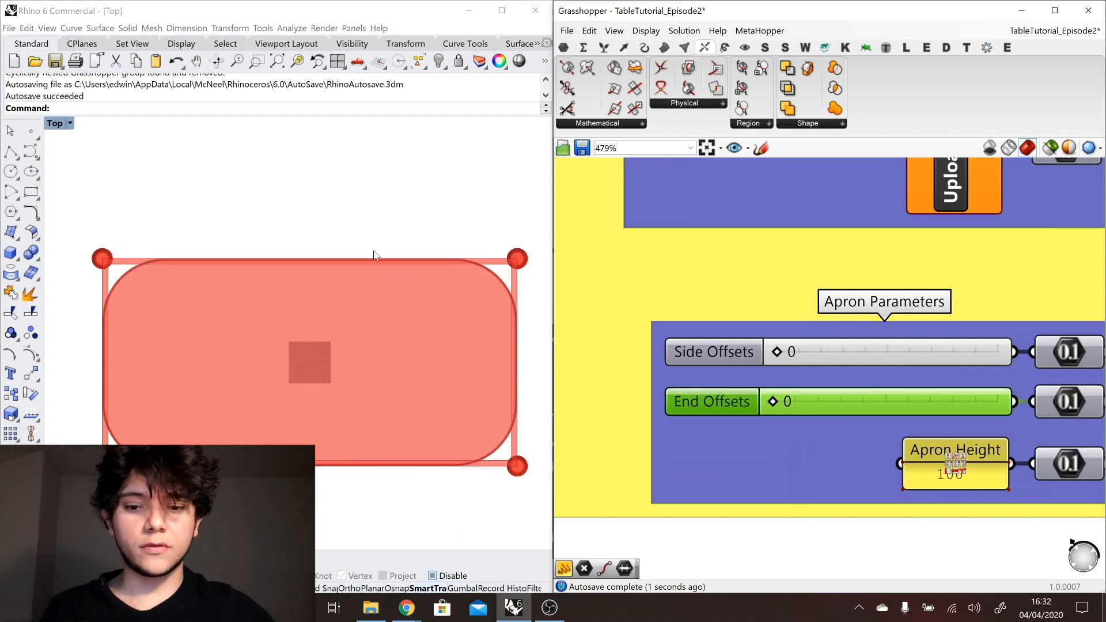
pyautogui.click(1052, 31)
pyautogui.click(1052, 170)
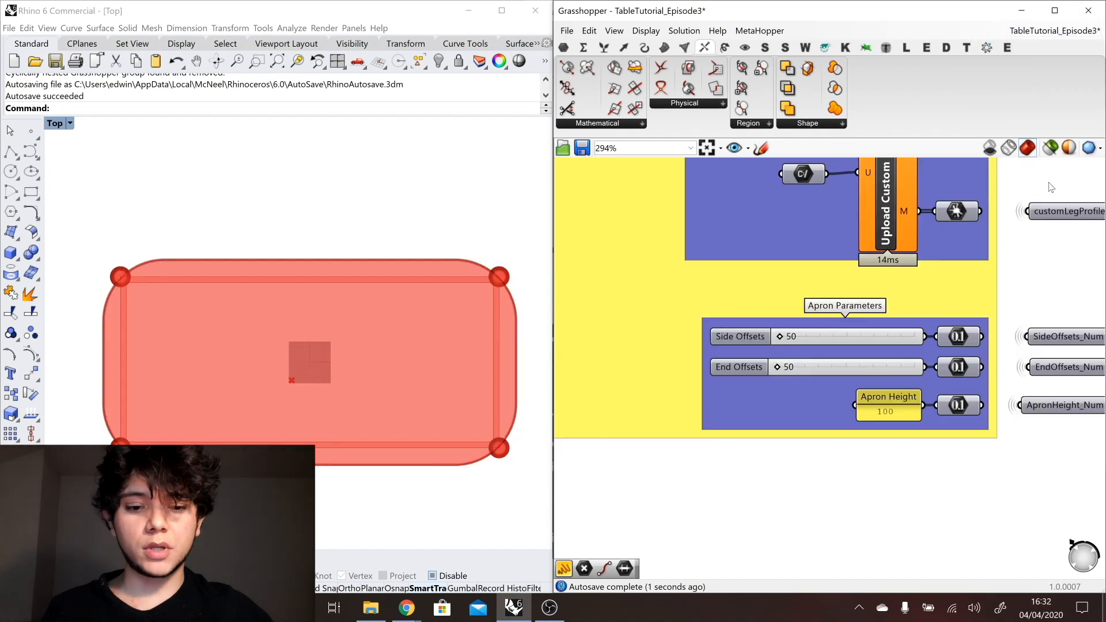
# Step: Try Side Offsets of 0 and End Offsets of 336 in the Apron Parameters, and undo both changes
pyautogui.scroll(2, 927, 318)
pyautogui.moveTo(720, 345); pyautogui.dragTo(715, 348)
pyautogui.moveTo(717, 385); pyautogui.dragTo(725, 386)
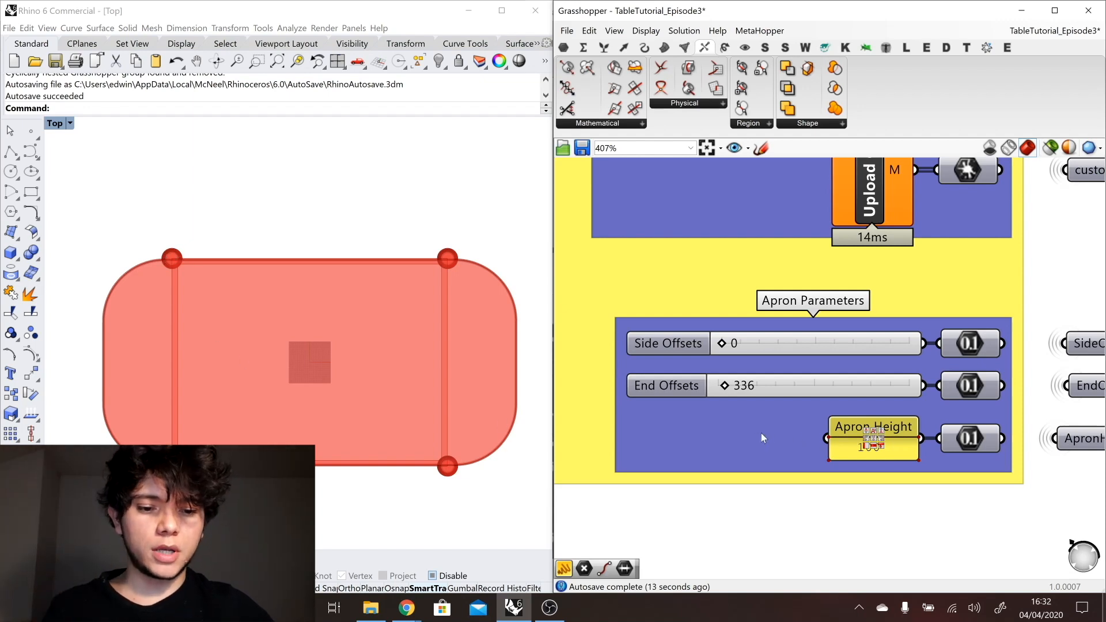
pyautogui.scroll(-1, 761, 437)
pyautogui.scroll(1, 745, 414)
pyautogui.hotkey('ctrl', 'z')
pyautogui.hotkey('ctrl', 'z')
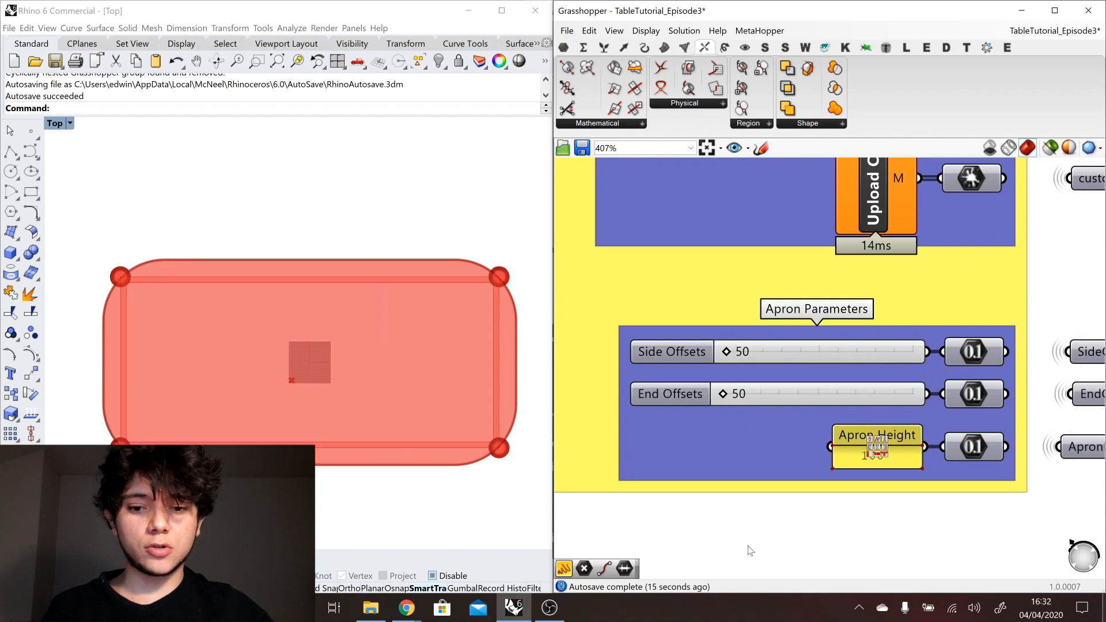
# Step: Try a table top Corner Radius of about 839 in the Table Top Parameters
pyautogui.scroll(-5, 750, 550)
pyautogui.scroll(4, 775, 264)
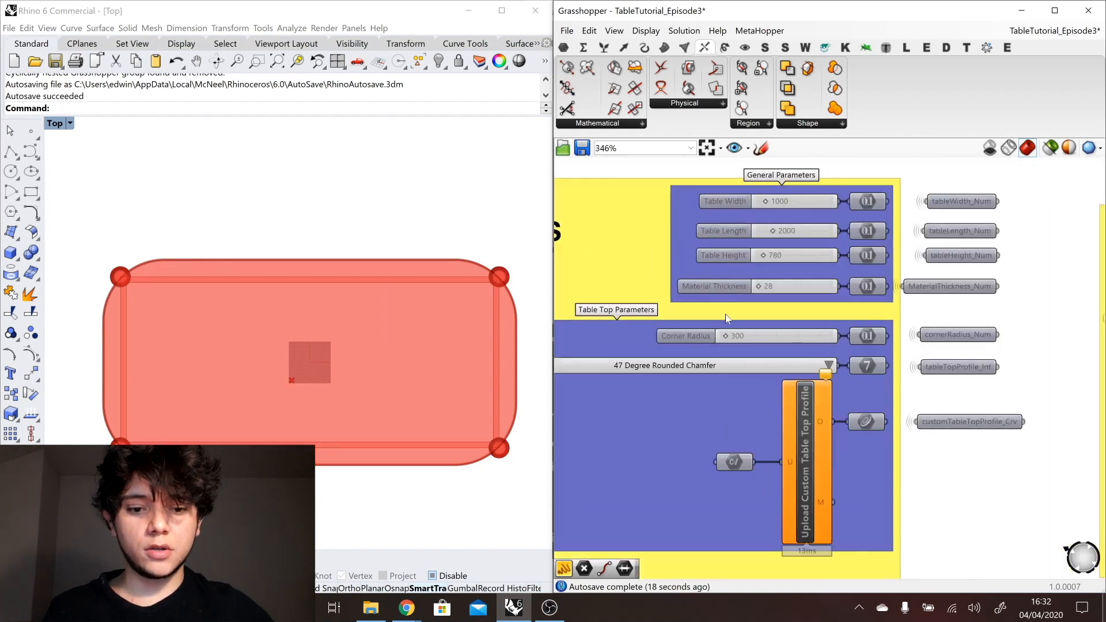
pyautogui.scroll(2, 725, 316)
pyautogui.moveTo(727, 349); pyautogui.dragTo(733, 352)
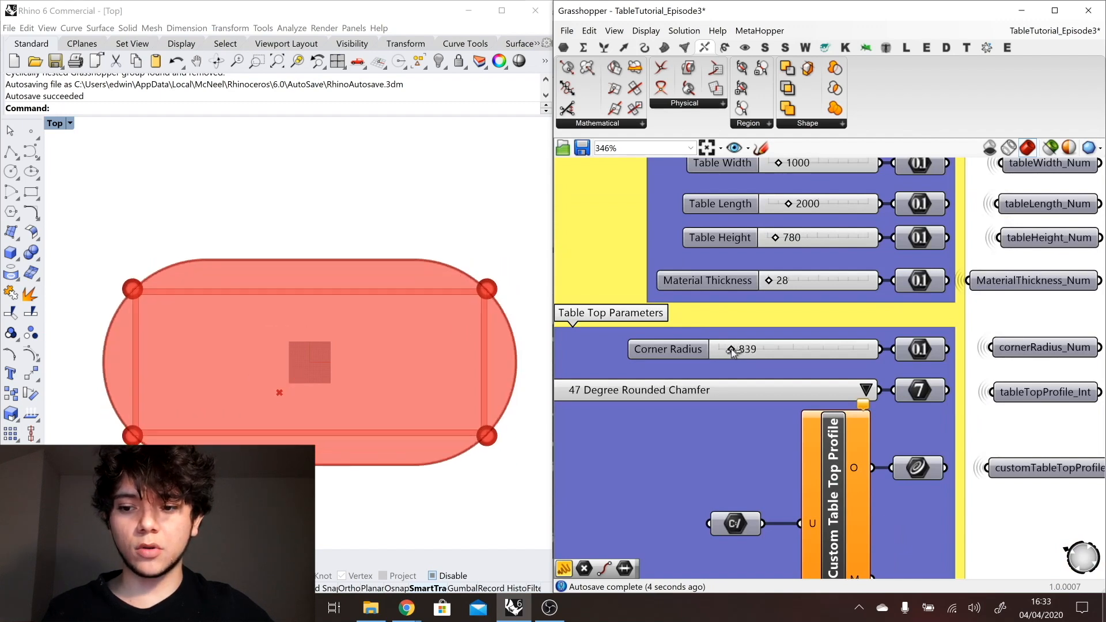
# Step: Inspect the finalOffsets_Num output and SideOffset_Num input of the Calculate Final Apron Offsets group
pyautogui.scroll(-6, 878, 411)
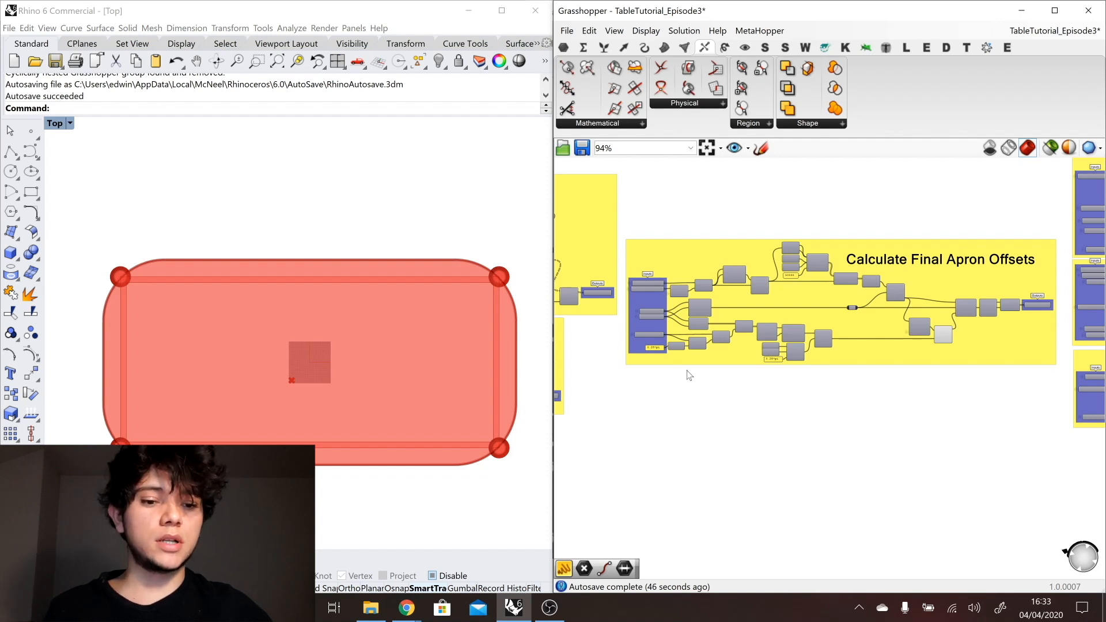
pyautogui.moveTo(939, 394); pyautogui.dragTo(924, 392, button='right')
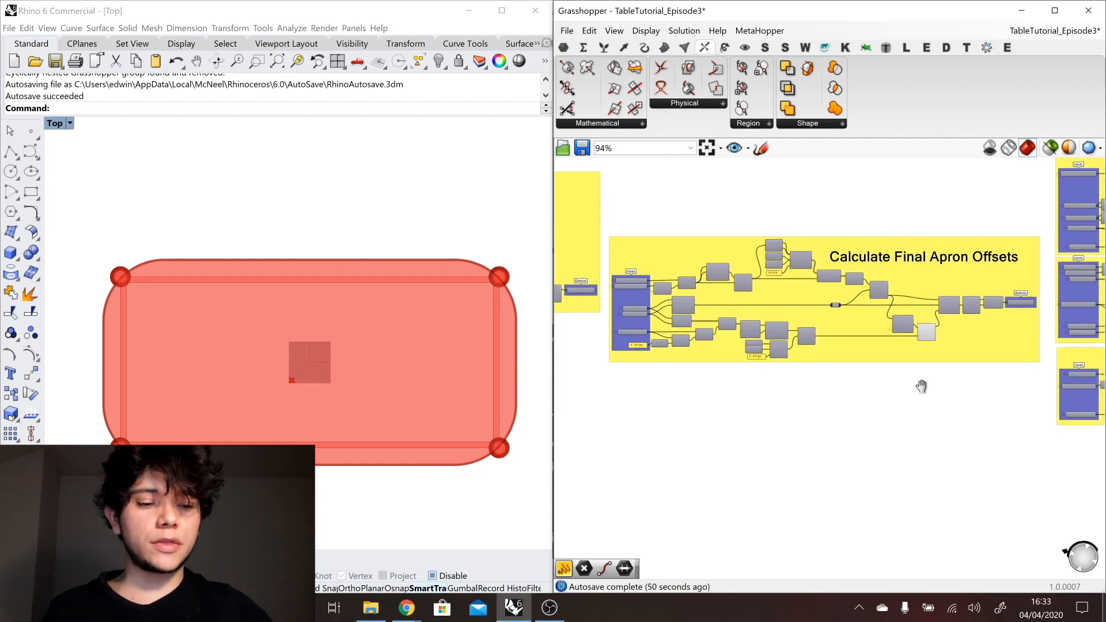
pyautogui.scroll(5, 1066, 304)
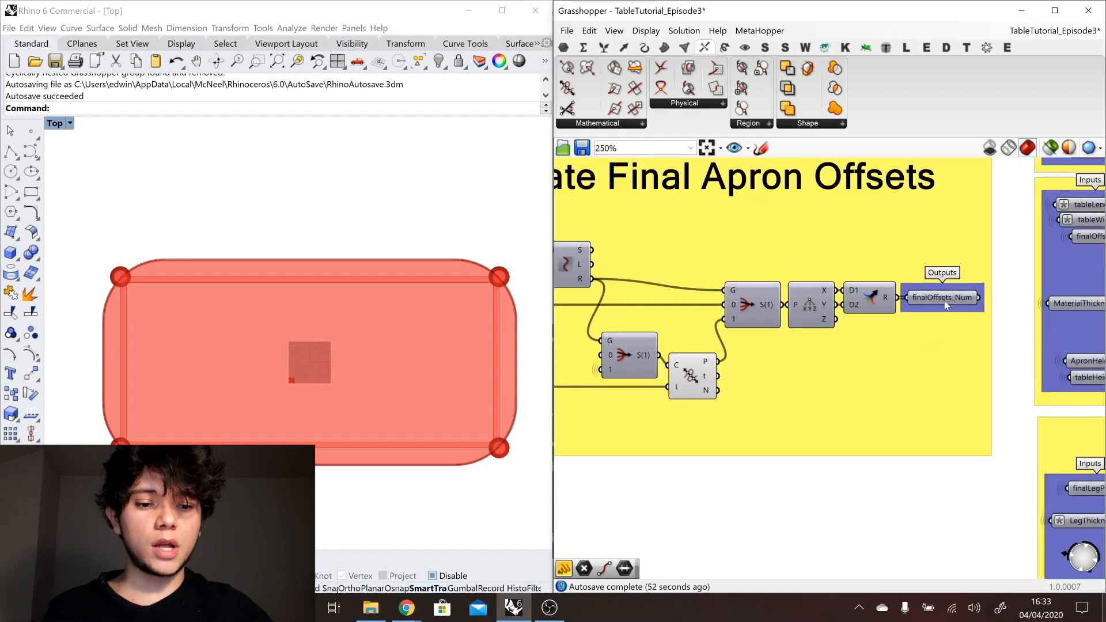
pyautogui.moveTo(944, 301)
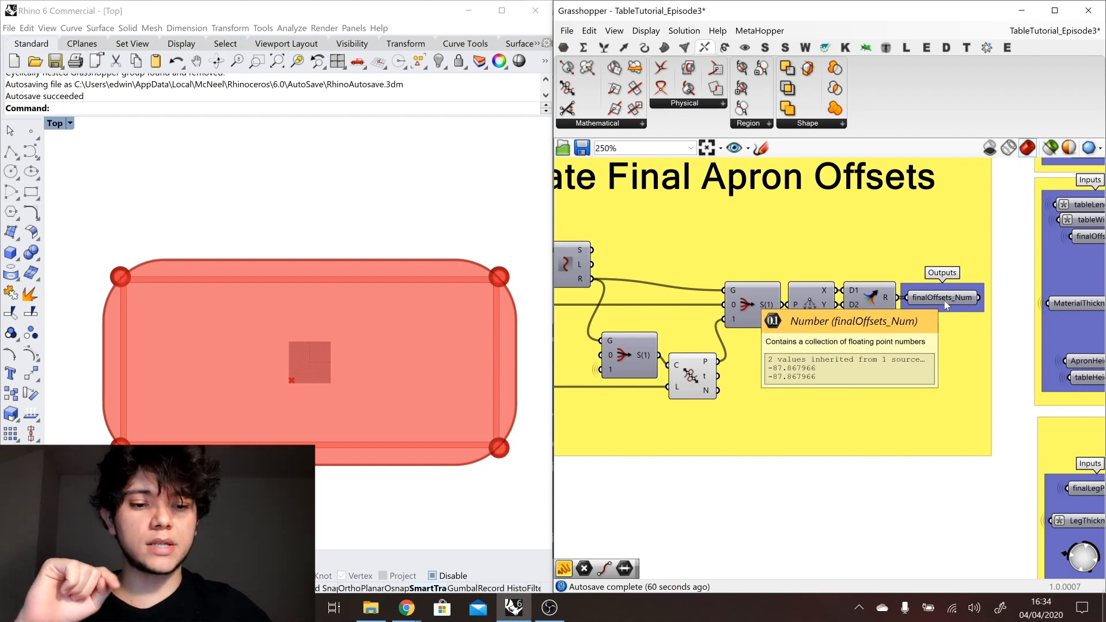
pyautogui.scroll(-5, 979, 314)
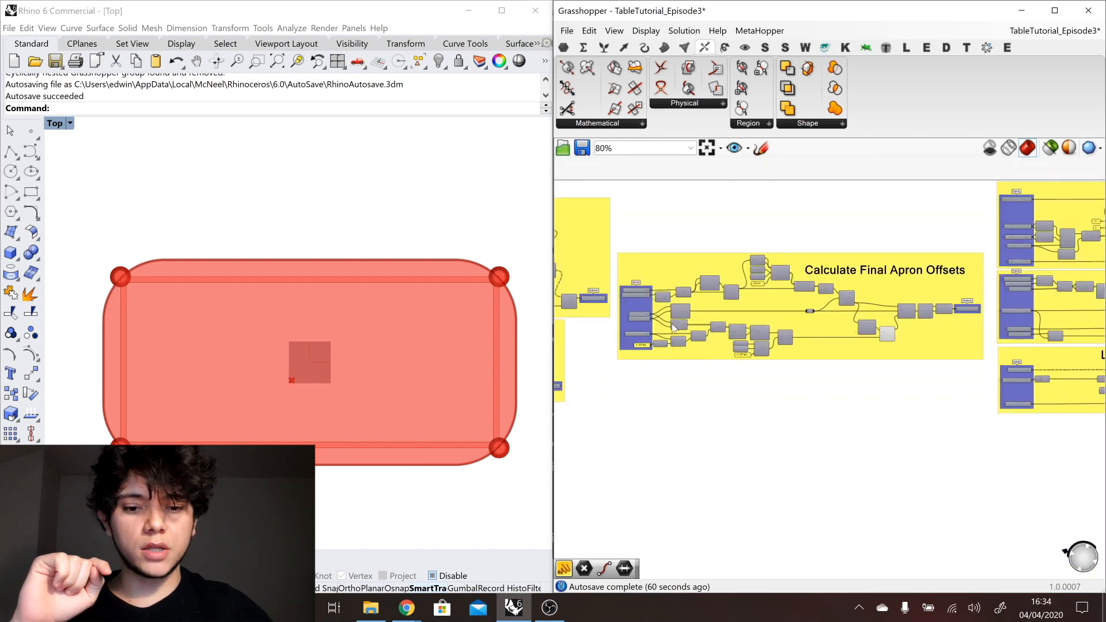
pyautogui.scroll(5, 651, 317)
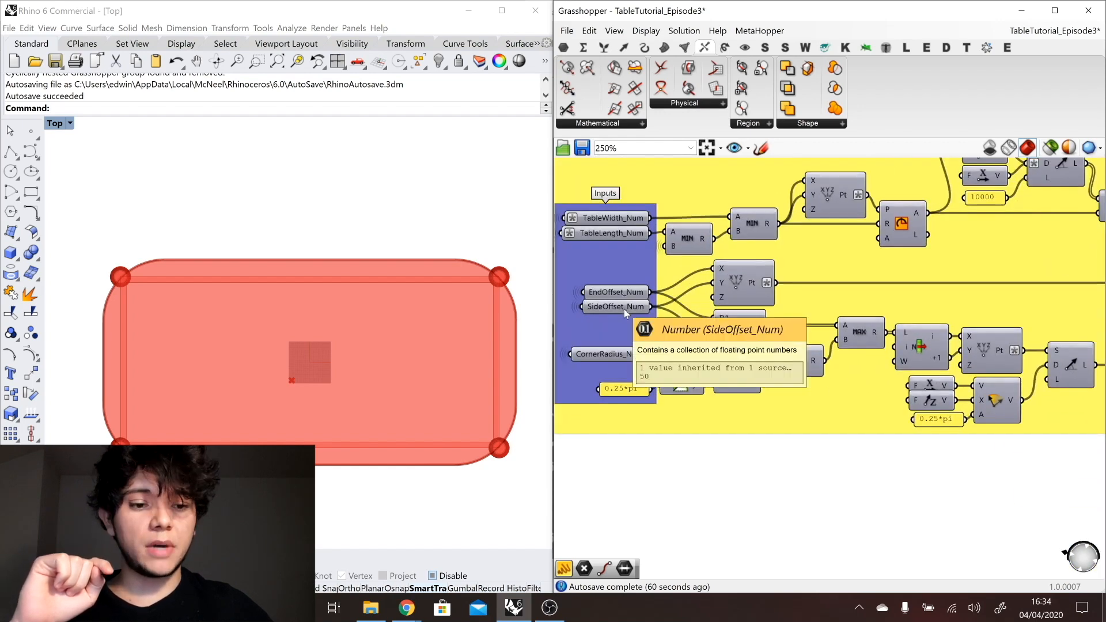
pyautogui.scroll(-4, 624, 311)
pyautogui.scroll(5, 887, 316)
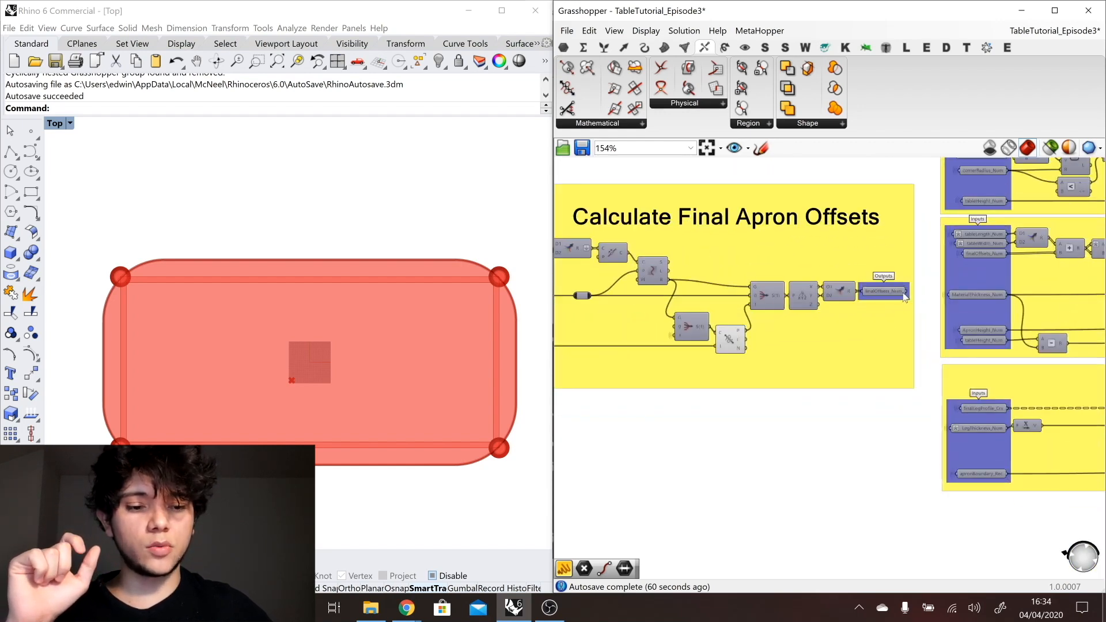
pyautogui.scroll(2, 952, 306)
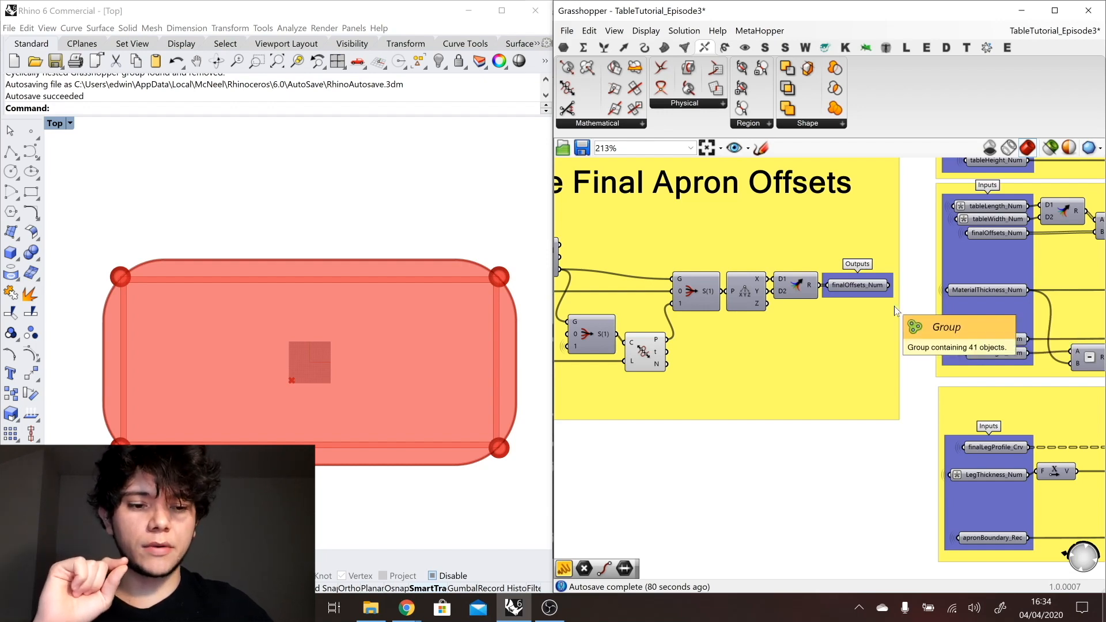
# Step: Add a ShapeDiverDataOutput component below finalOffsets_Num and feed it the final apron offset values
pyautogui.click(785, 47)
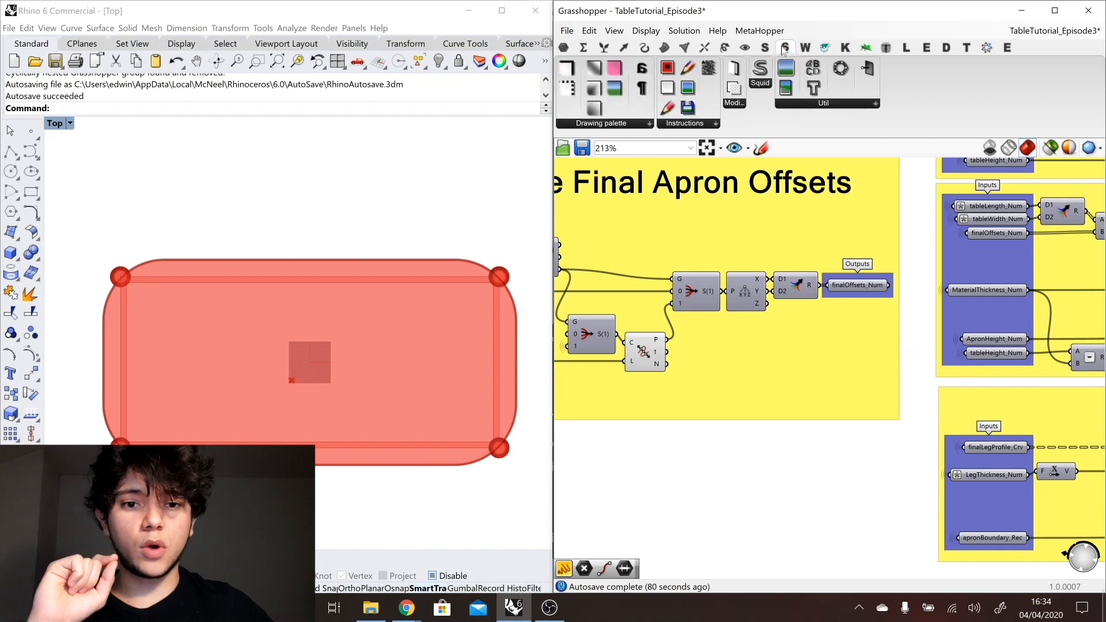
pyautogui.click(765, 47)
pyautogui.click(642, 103)
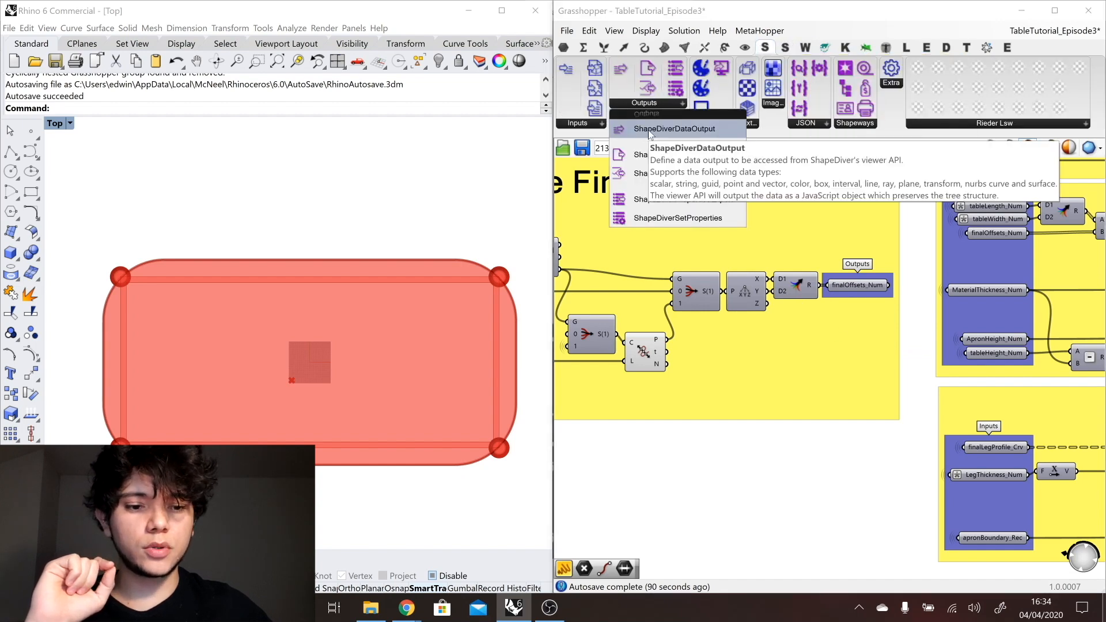
pyautogui.moveTo(648, 130); pyautogui.dragTo(848, 319)
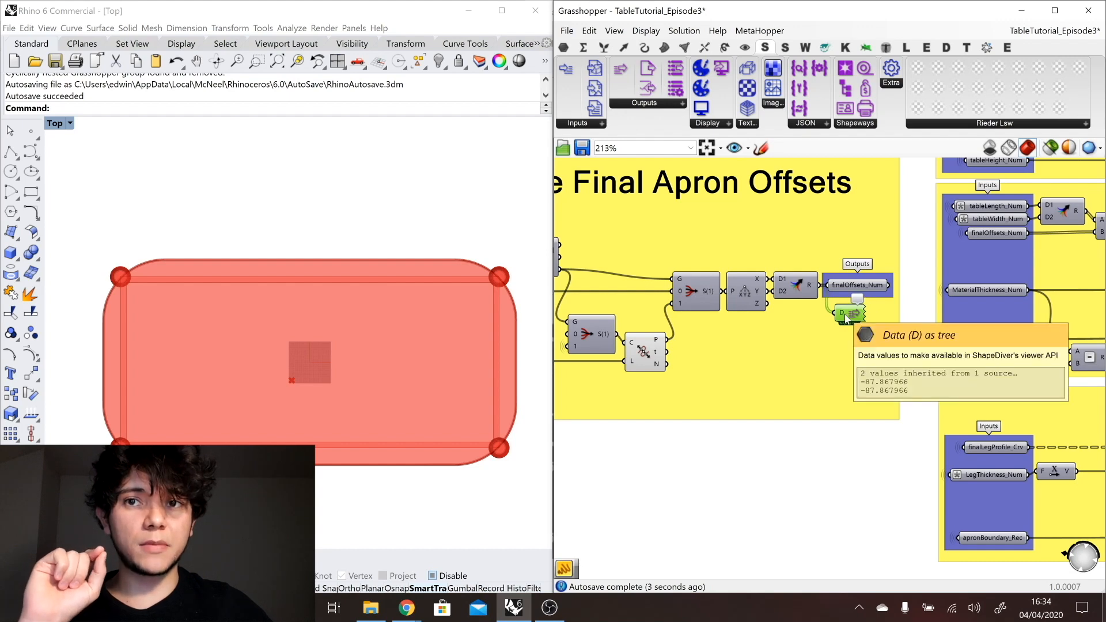
# Step: Rename the ShapeDiver data output to finalOffsets and include it in the Outputs group
pyautogui.rightClick(845, 318)
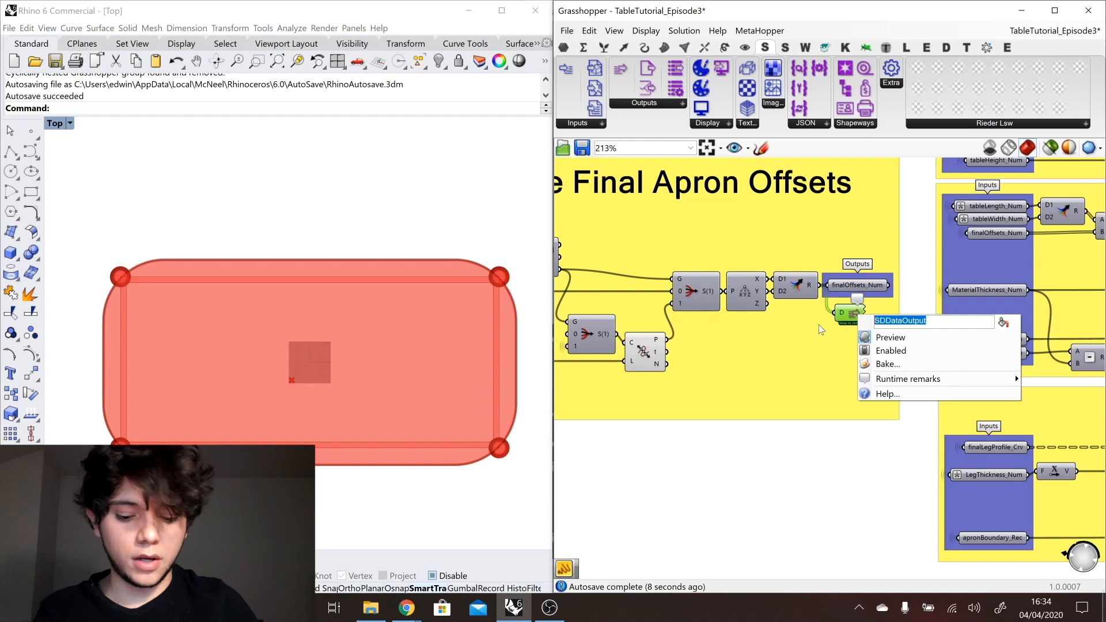
pyautogui.write('finalOffsets')
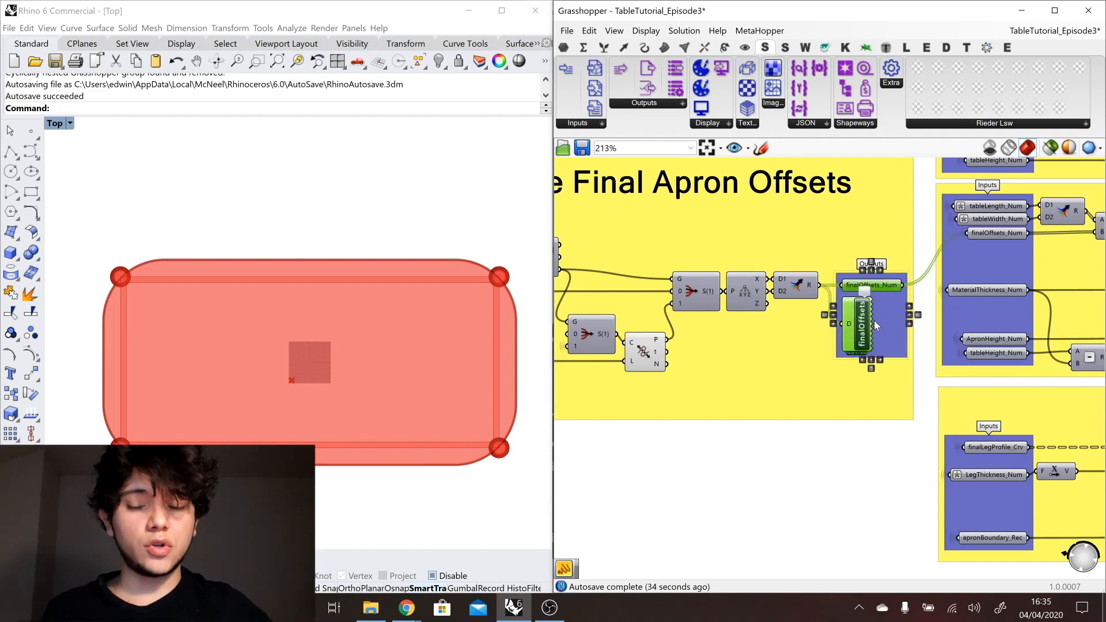
pyautogui.press('Escape')
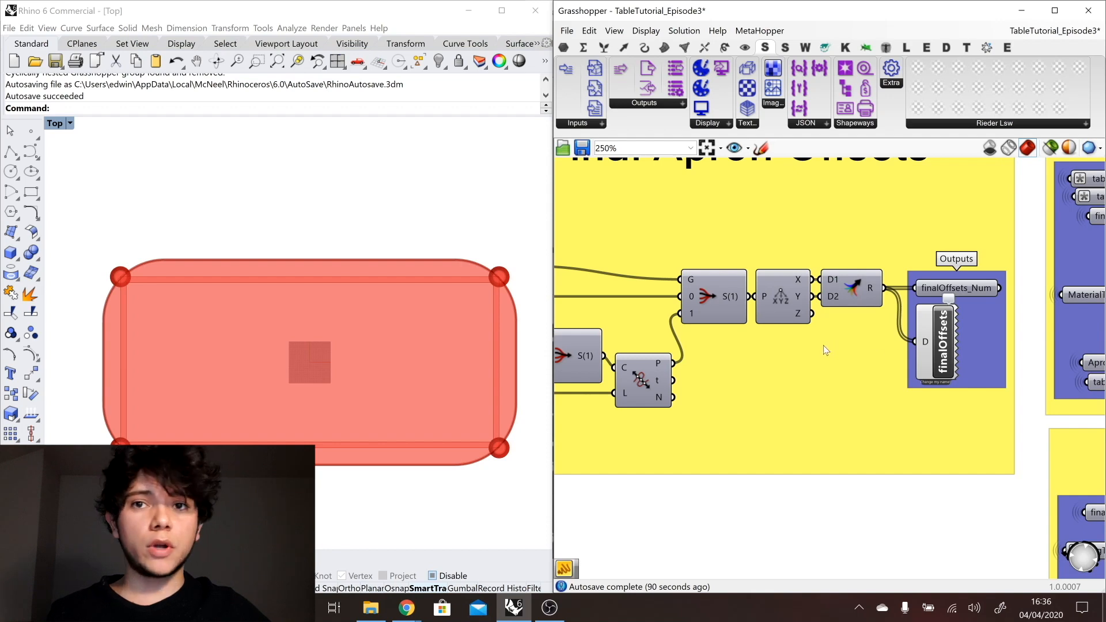
# Step: Check which table parts the tableTop_Brep, apron_Brep and legs_Brep parameters represent by selecting each one
pyautogui.scroll(-5, 822, 345)
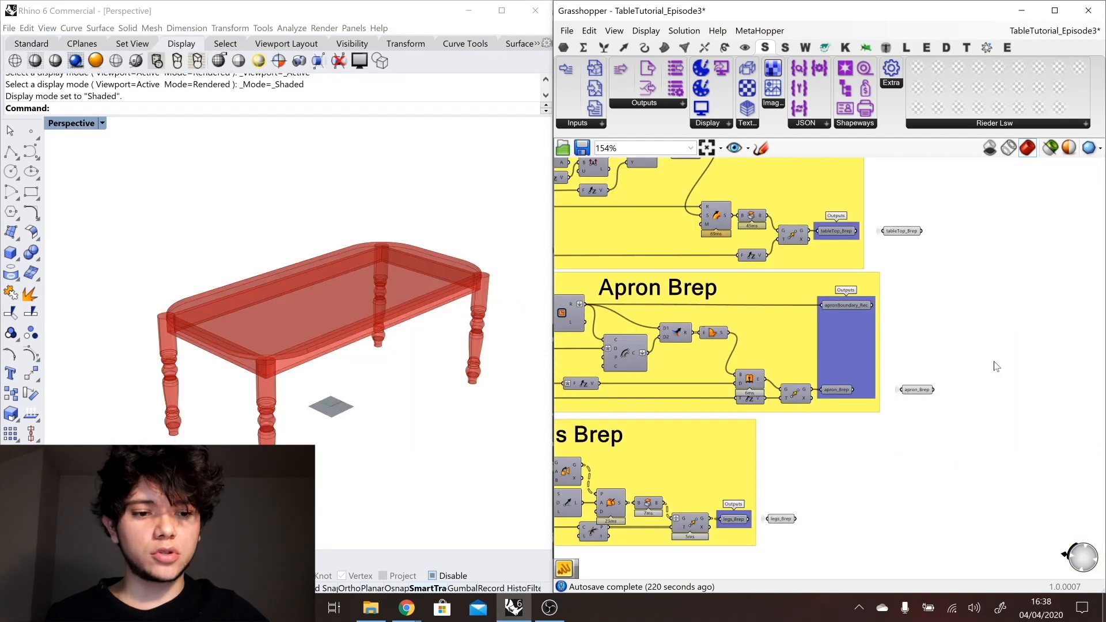
pyautogui.click(909, 232)
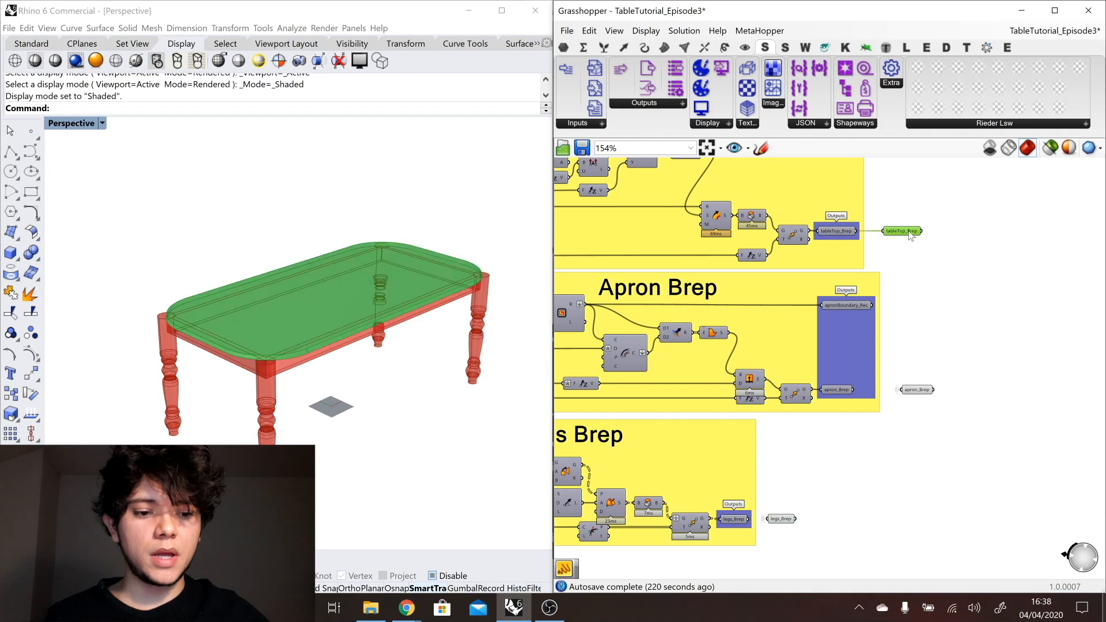
pyautogui.click(908, 392)
pyautogui.click(778, 520)
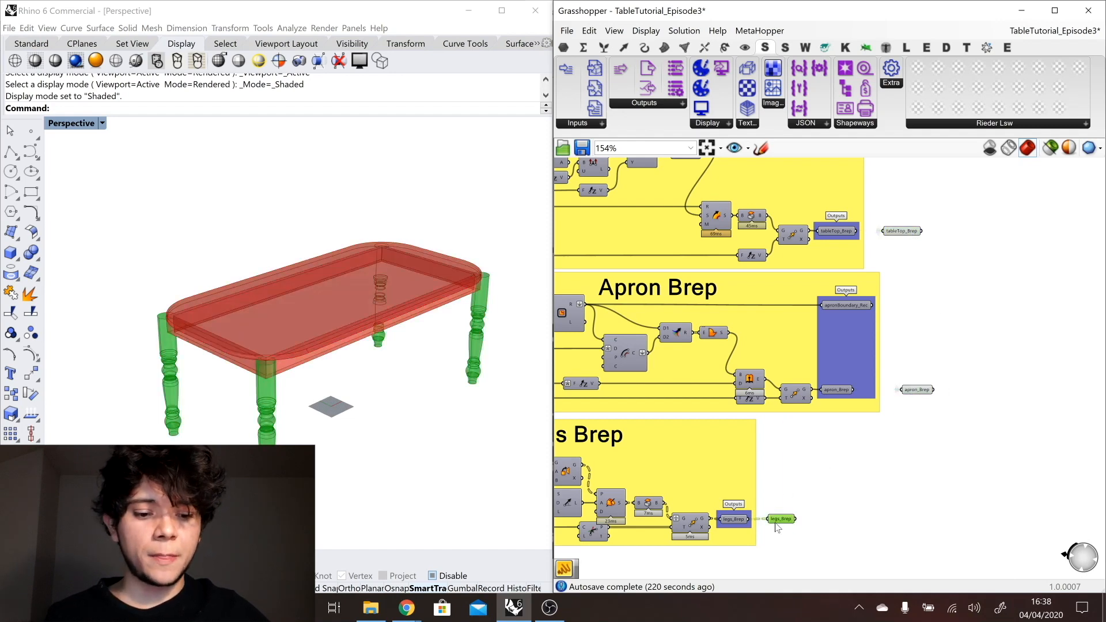
pyautogui.click(875, 516)
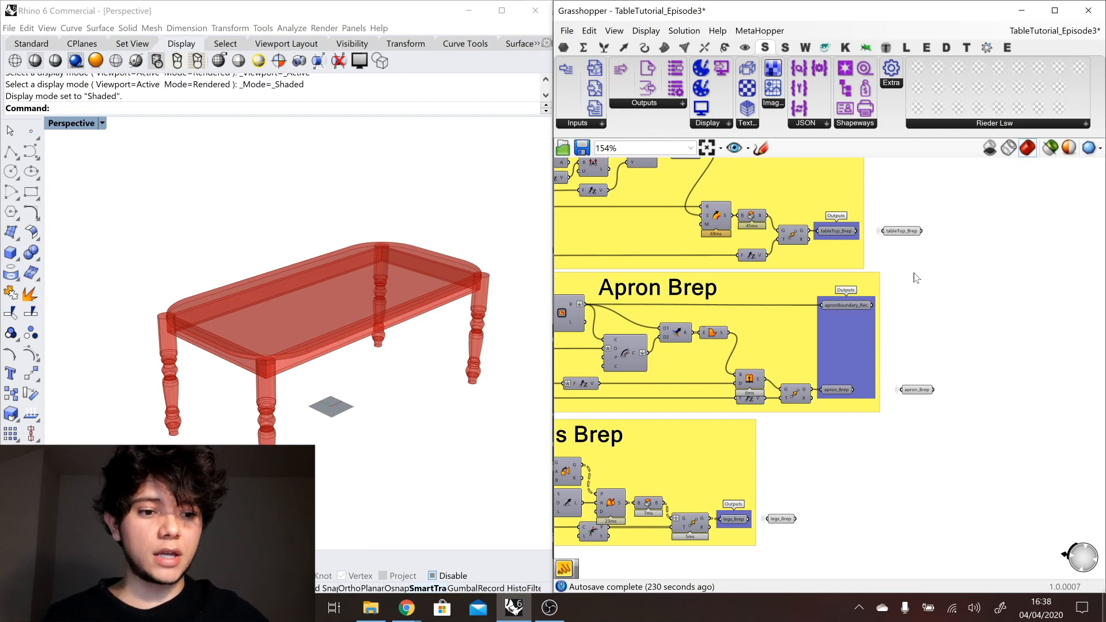
# Step: Bake the tableTop_Brep, apron_Brep and legs_Brep parameters into Rhino together
pyautogui.moveTo(941, 207); pyautogui.dragTo(895, 444)
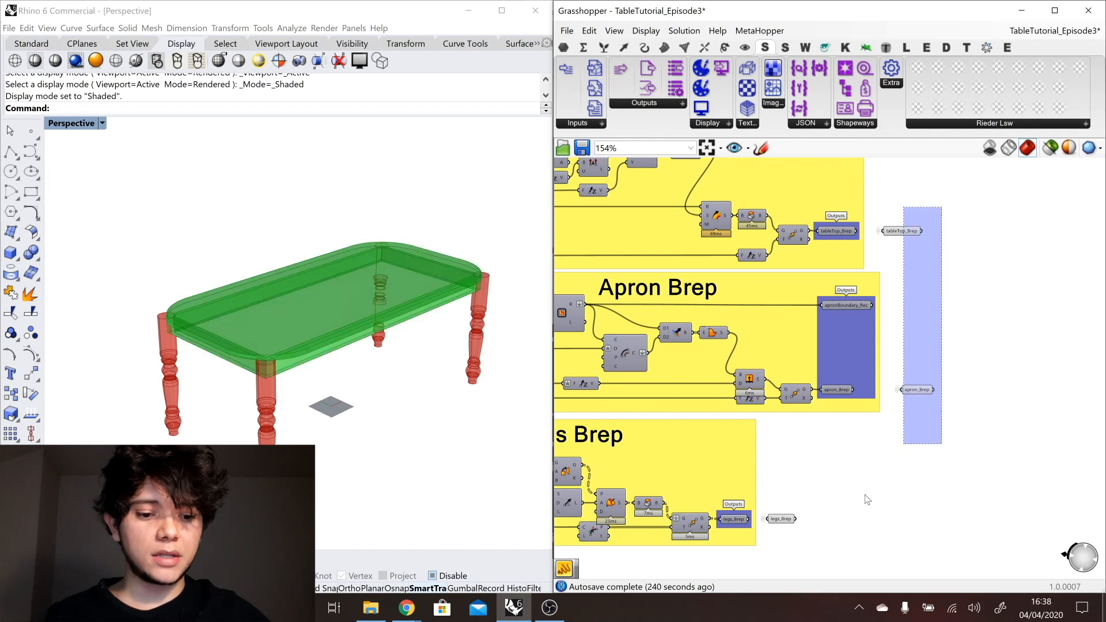
pyautogui.keyDown('shift'); pyautogui.moveTo(849, 478); pyautogui.dragTo(759, 543); pyautogui.keyUp('shift')
pyautogui.rightClick(867, 459)
pyautogui.click(895, 475)
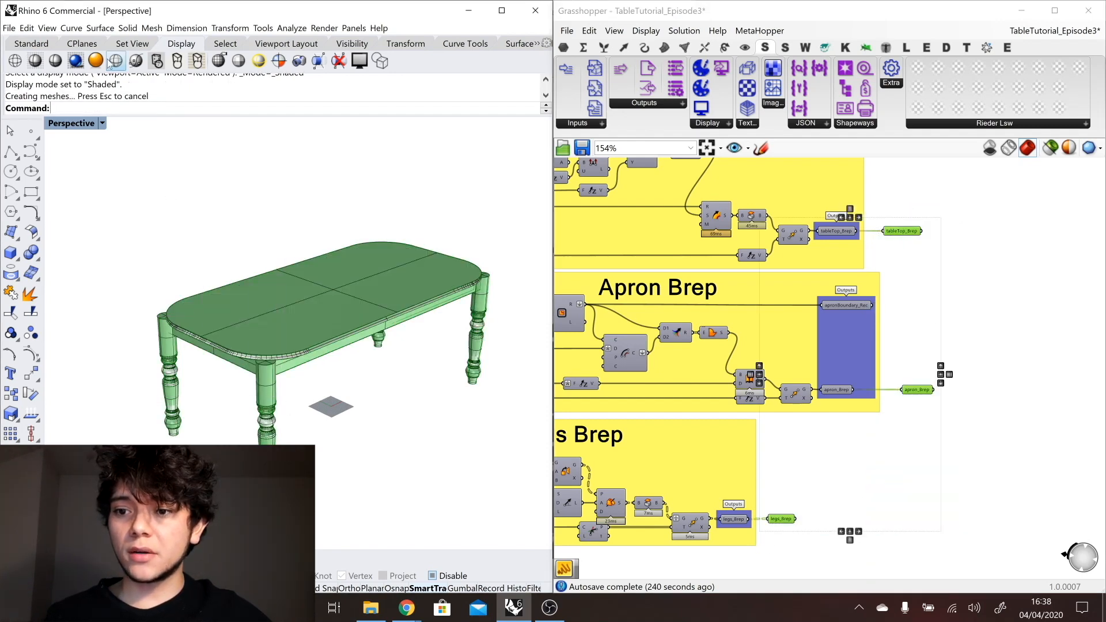
# Step: Show the viewport in Rendered display and list the object descriptions of all baked table parts with the What command
pyautogui.click(76, 61)
pyautogui.moveTo(138, 196); pyautogui.dragTo(521, 548)
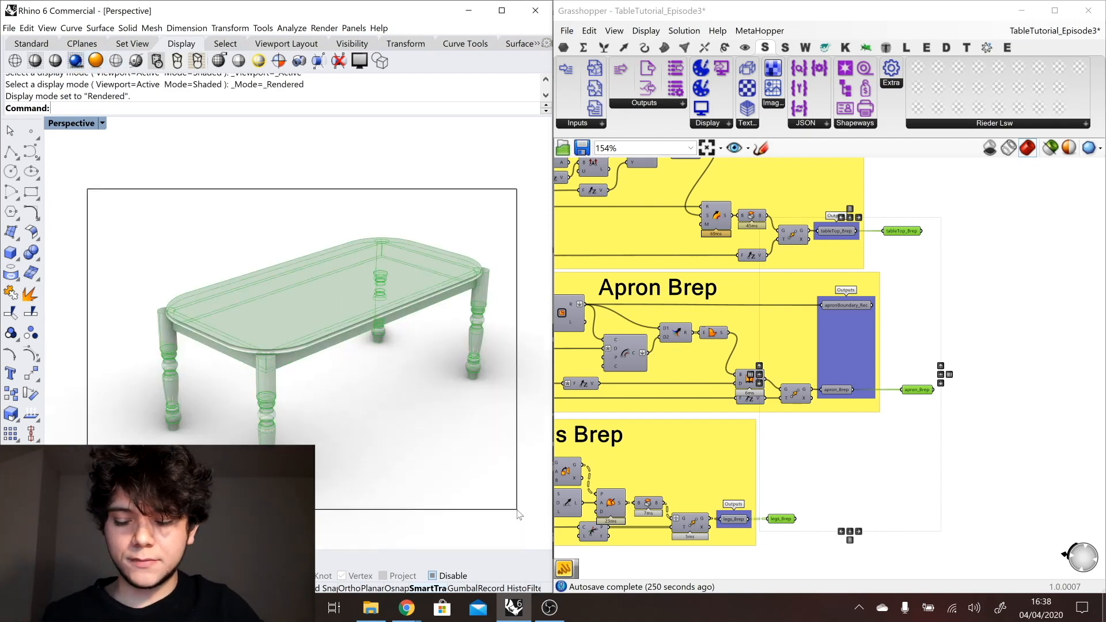
pyautogui.write('What')
pyautogui.press('Return')
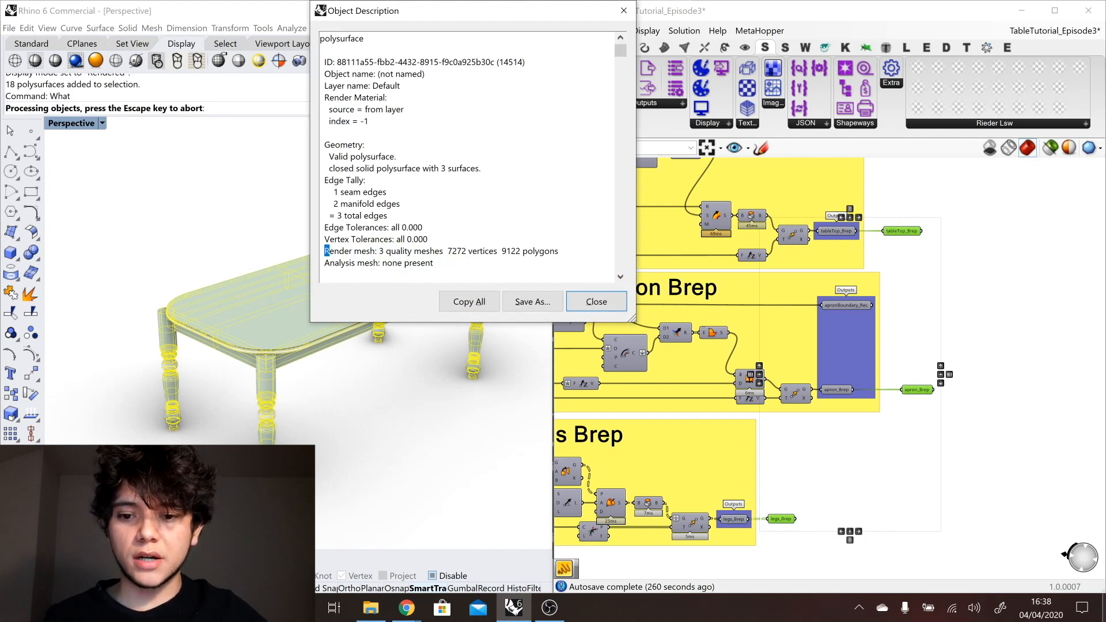
# Step: Examine the render mesh polygon count in the object description, close the report and clear the selection
pyautogui.moveTo(330, 251); pyautogui.dragTo(527, 252)
pyautogui.click(413, 251)
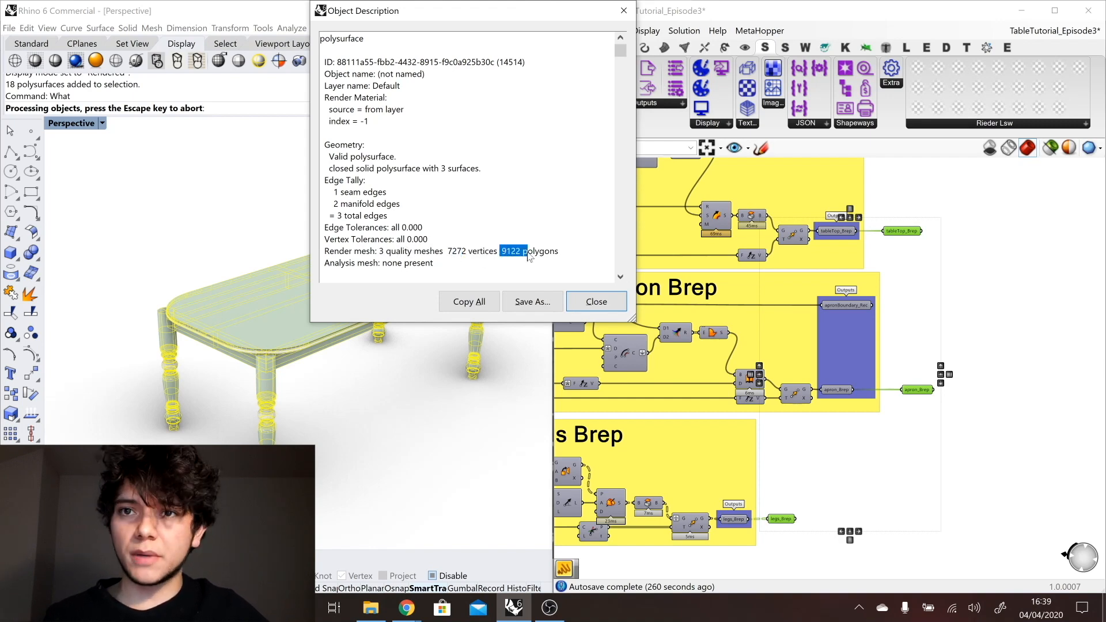
pyautogui.doubleClick(511, 251)
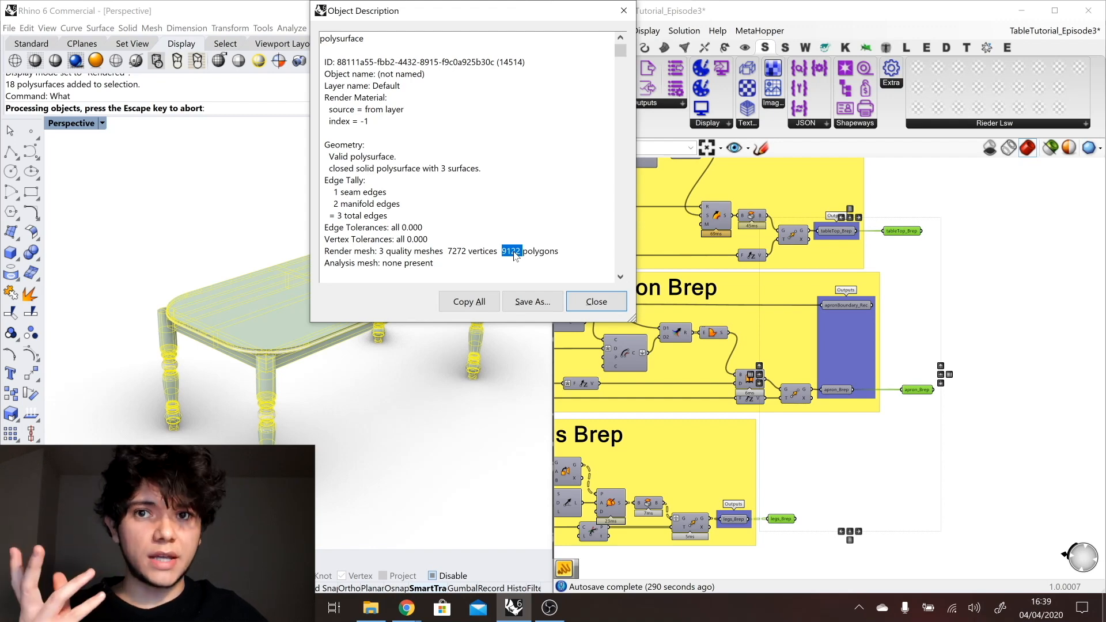
pyautogui.click(597, 301)
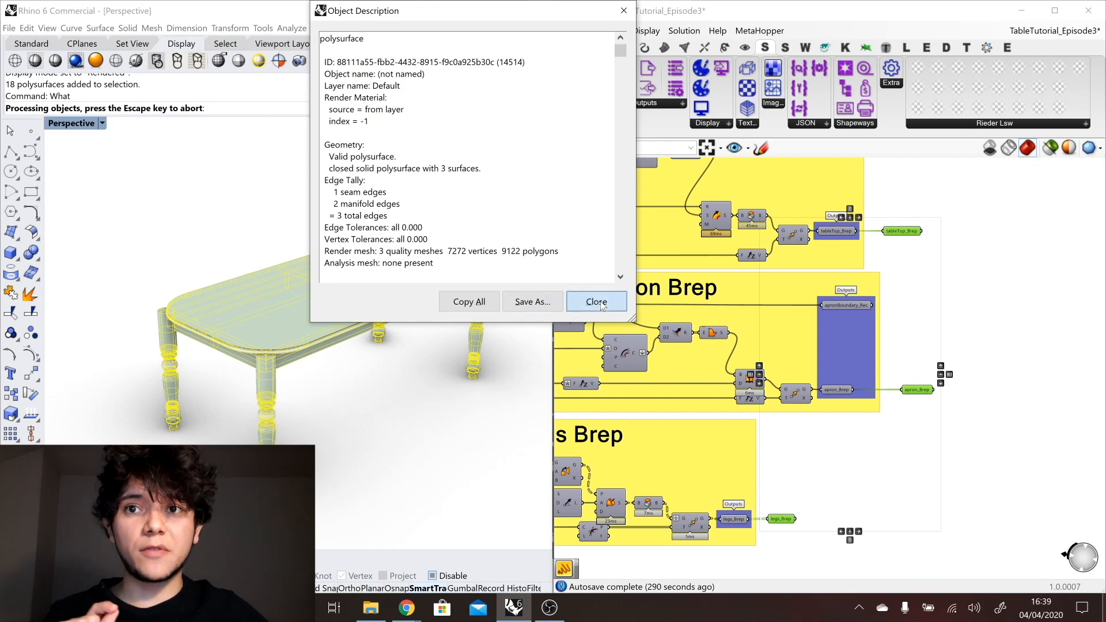
pyautogui.click(435, 408)
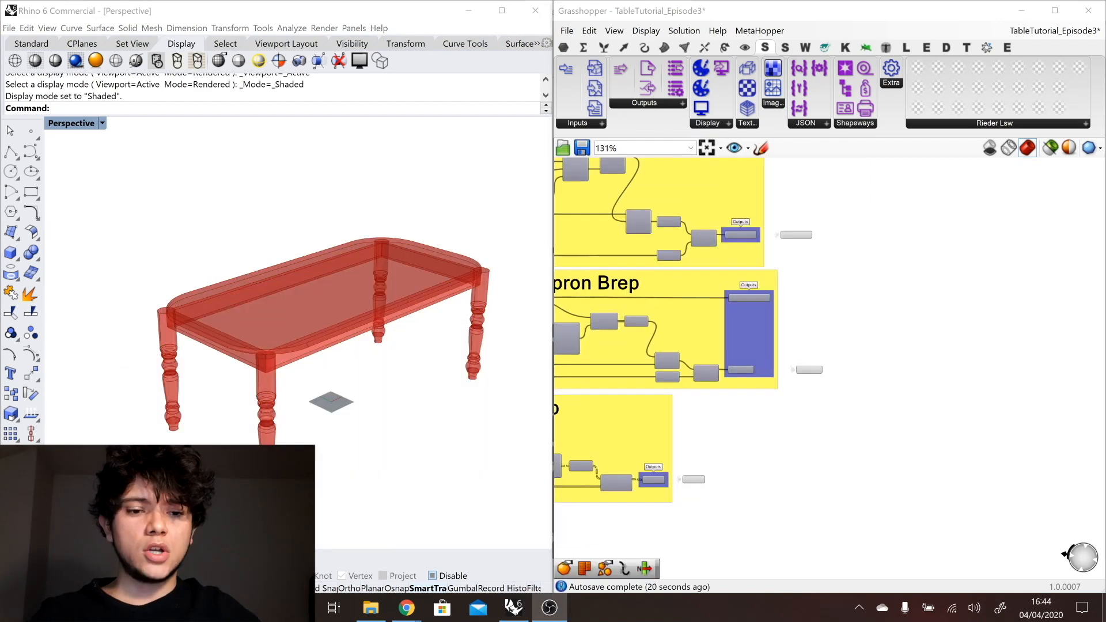
# Step: Add a Mesh Brep component beside the tableTop_Brep parameter and place that parameter next to it as its brep input
pyautogui.doubleClick(893, 255)
pyautogui.write('m')
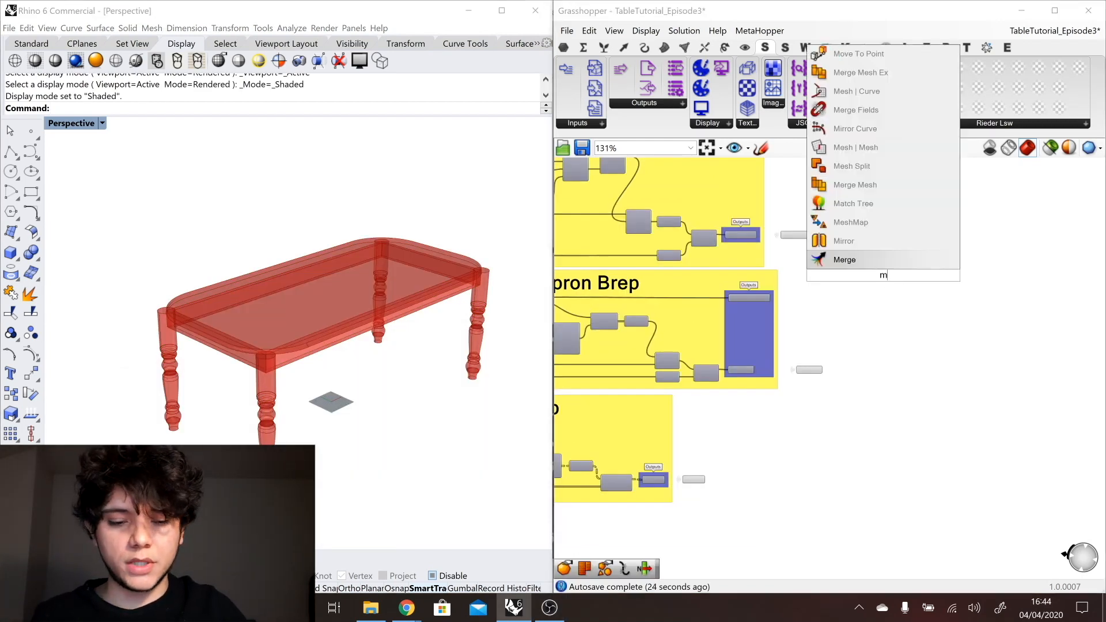
pyautogui.write('esh')
pyautogui.press('Up')
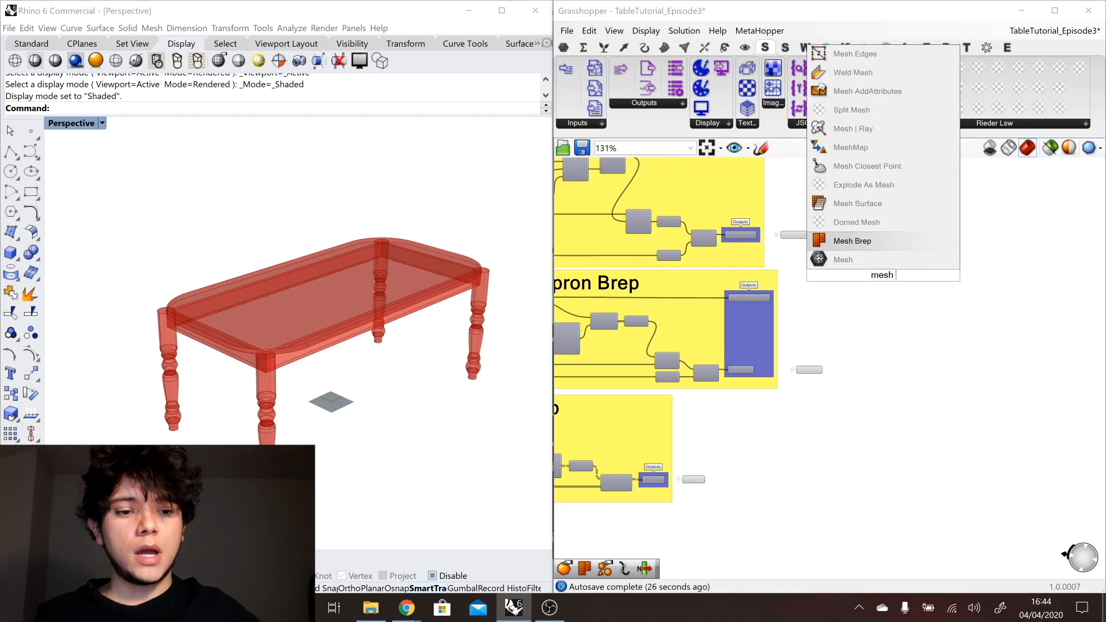
pyautogui.press('Return')
pyautogui.scroll(3, 885, 276)
pyautogui.moveTo(734, 204); pyautogui.dragTo(820, 269)
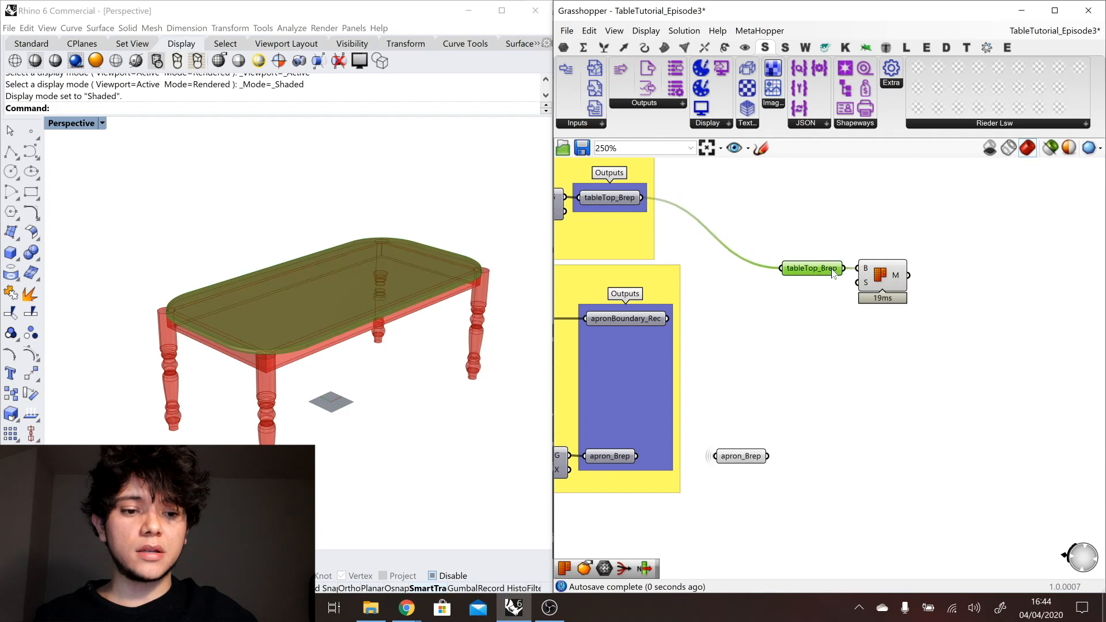
# Step: Add a Settings (Speed) component and connect it to the settings input of the table top's Mesh Brep
pyautogui.click(826, 306)
pyautogui.doubleClick(825, 306)
pyautogui.write('speed')
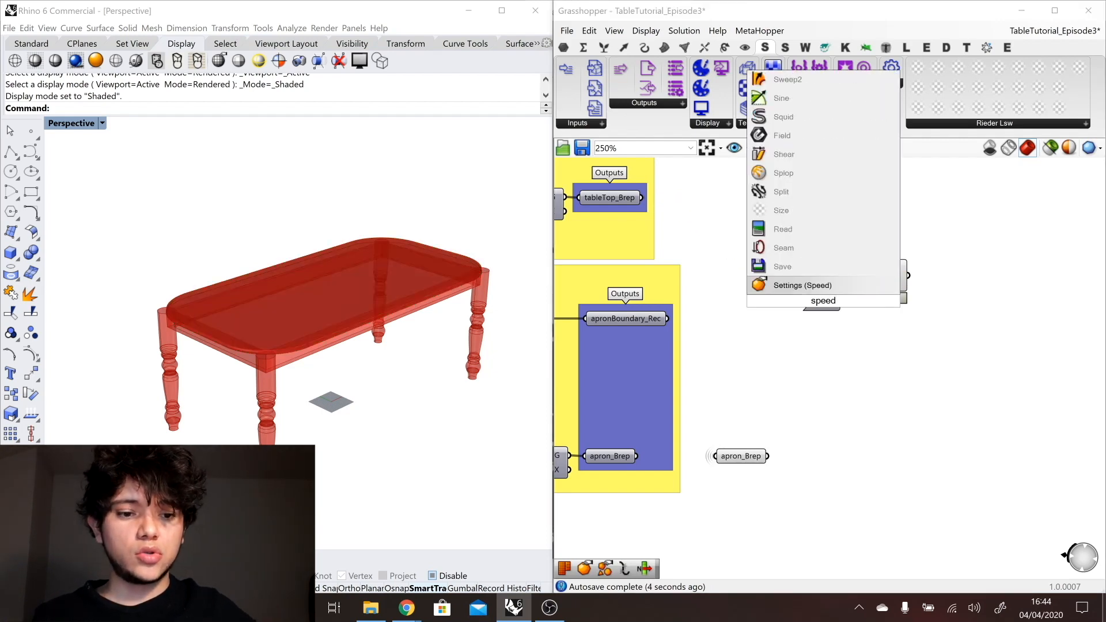
pyautogui.press('Return')
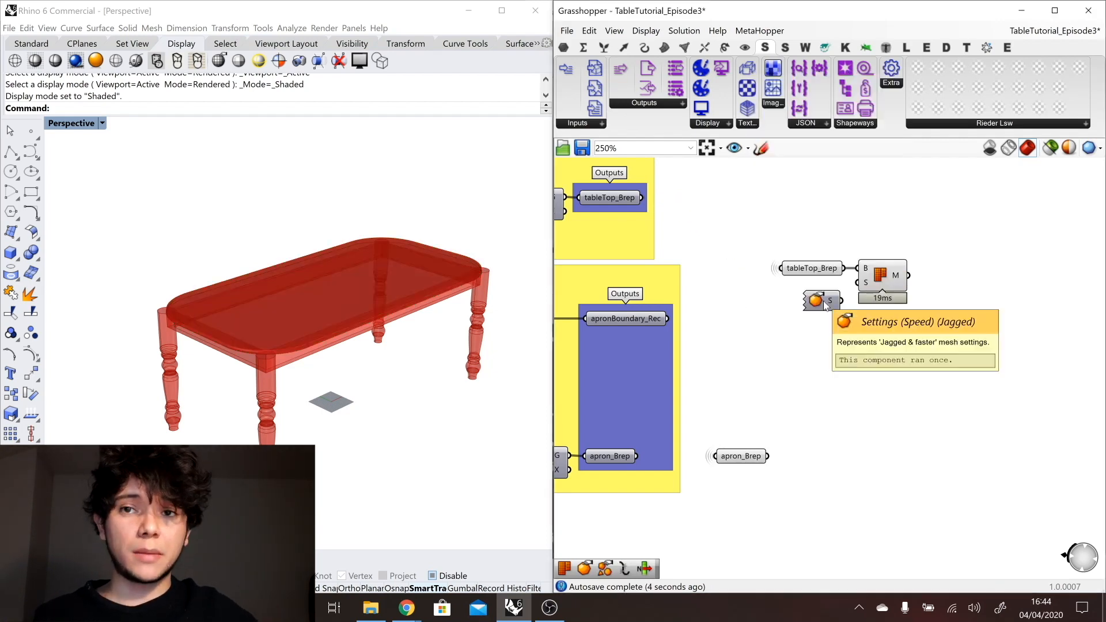
pyautogui.moveTo(825, 306); pyautogui.dragTo(859, 283)
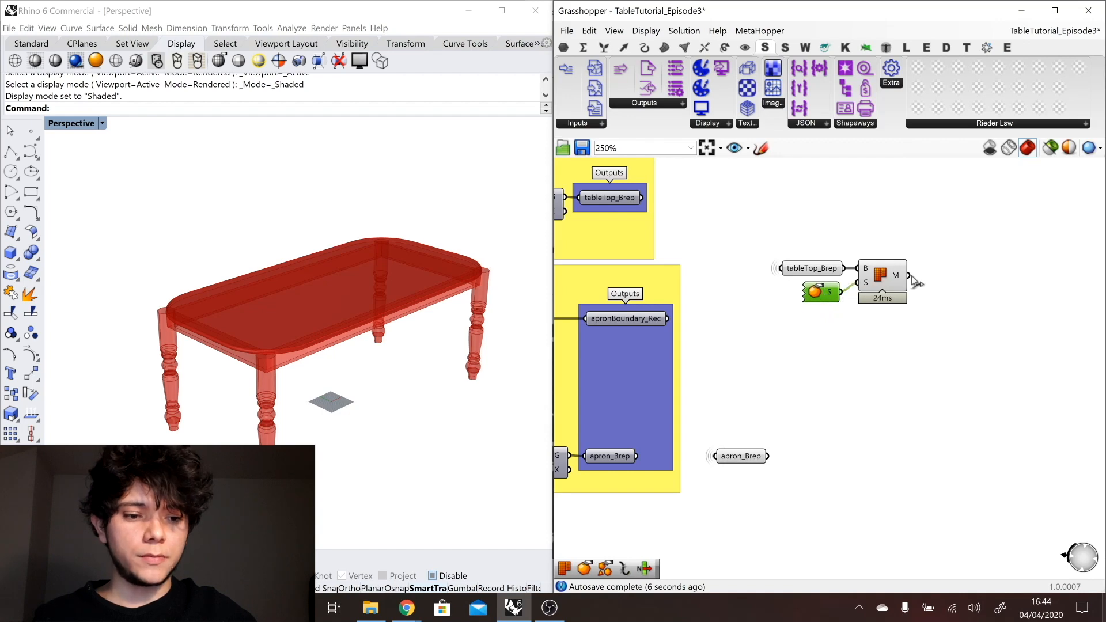
# Step: Examine the resulting table top mesh in the Rhino viewport from several angles and up close along its edge
pyautogui.click(897, 279)
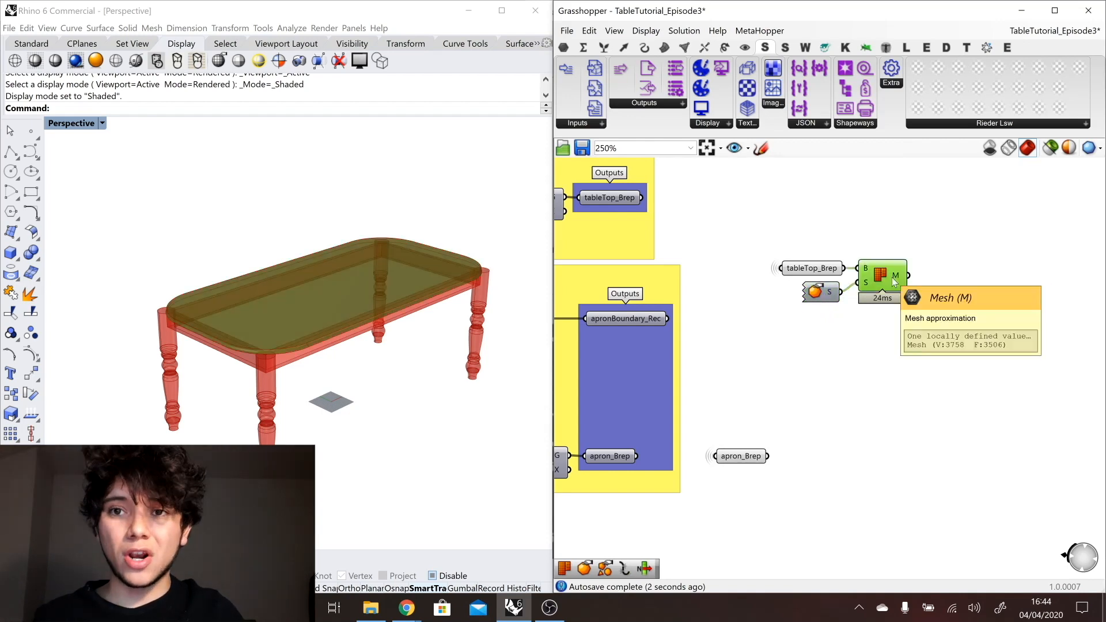
pyautogui.scroll(8, 319, 291)
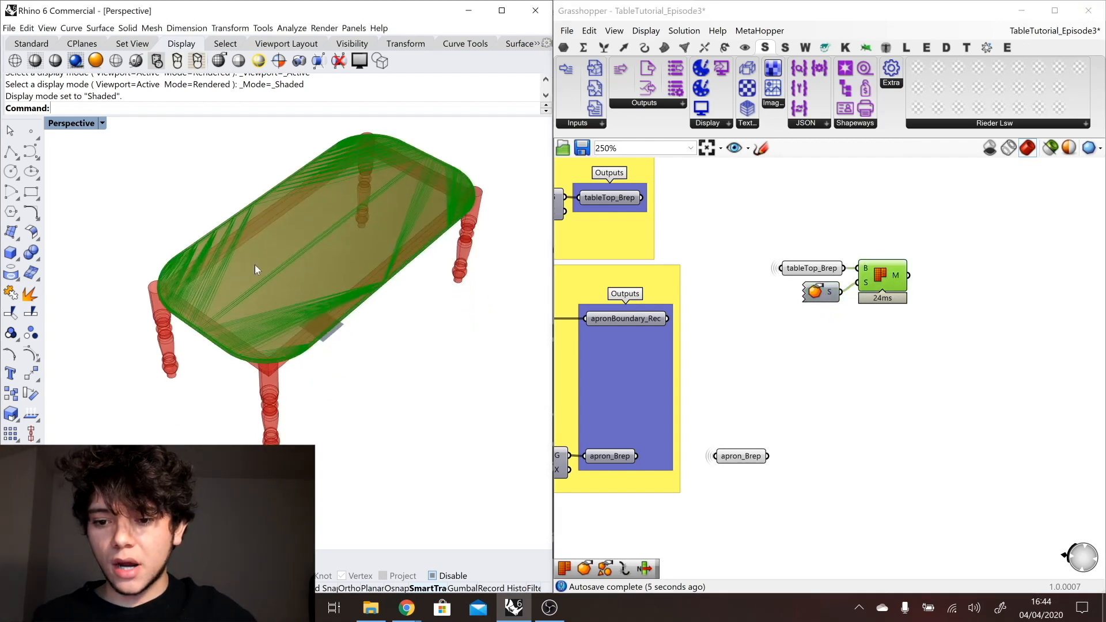
pyautogui.scroll(-4, 169, 311)
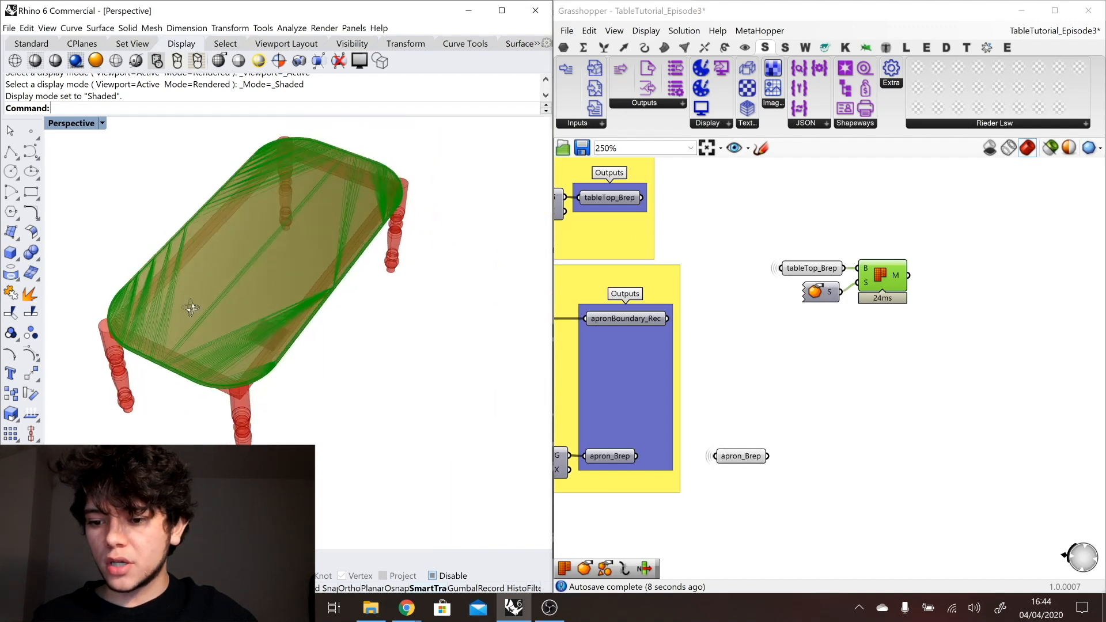
pyautogui.moveTo(191, 308); pyautogui.dragTo(269, 333, button='right')
pyautogui.scroll(8, 244, 365)
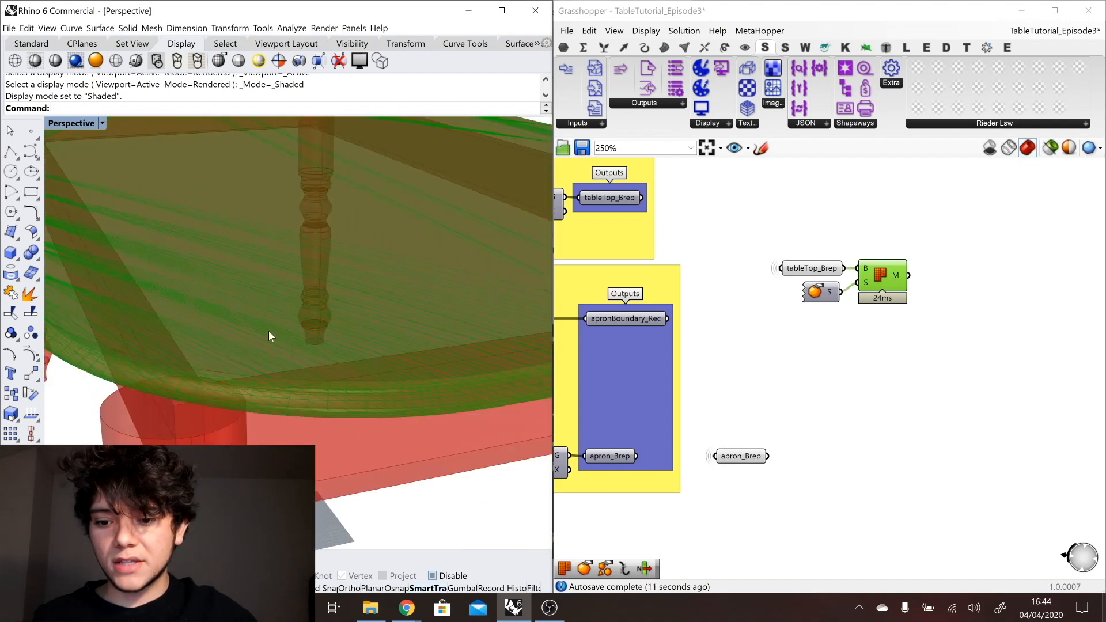
pyautogui.moveTo(330, 396); pyautogui.dragTo(328, 363, button='right')
pyautogui.scroll(-6, 328, 362)
pyautogui.scroll(-2, 915, 277)
pyautogui.click(923, 299)
# Step: Duplicate the Mesh Brep and Settings (Speed) components for the apron and connect apron_Brep as the brep input
pyautogui.scroll(-2, 922, 288)
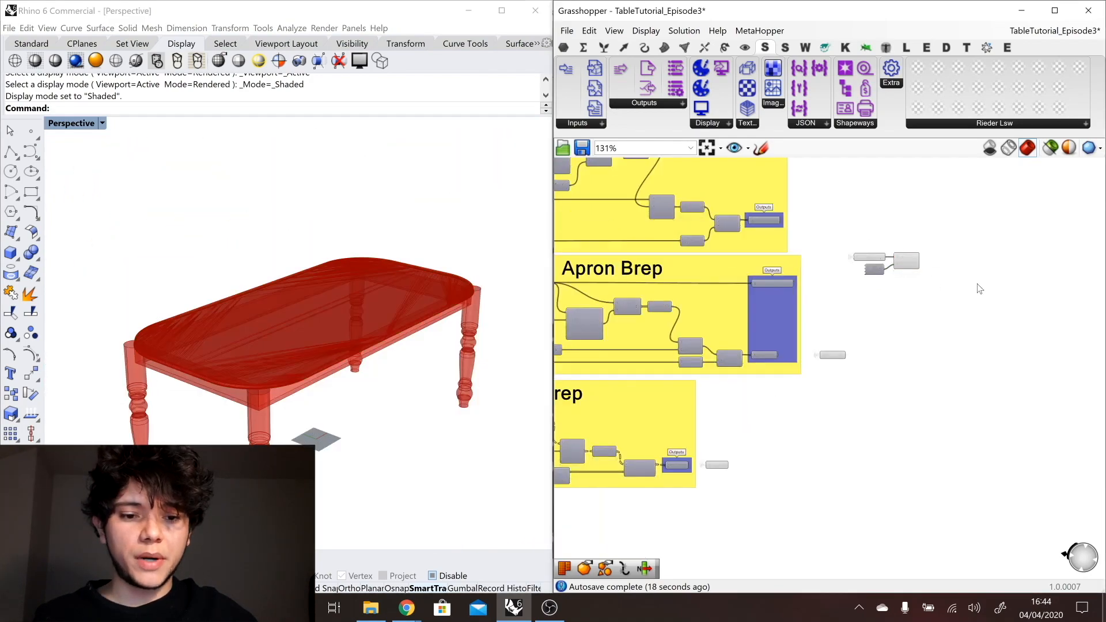
pyautogui.scroll(-2, 978, 288)
pyautogui.scroll(3, 656, 288)
pyautogui.scroll(-3, 651, 302)
pyautogui.scroll(2, 918, 288)
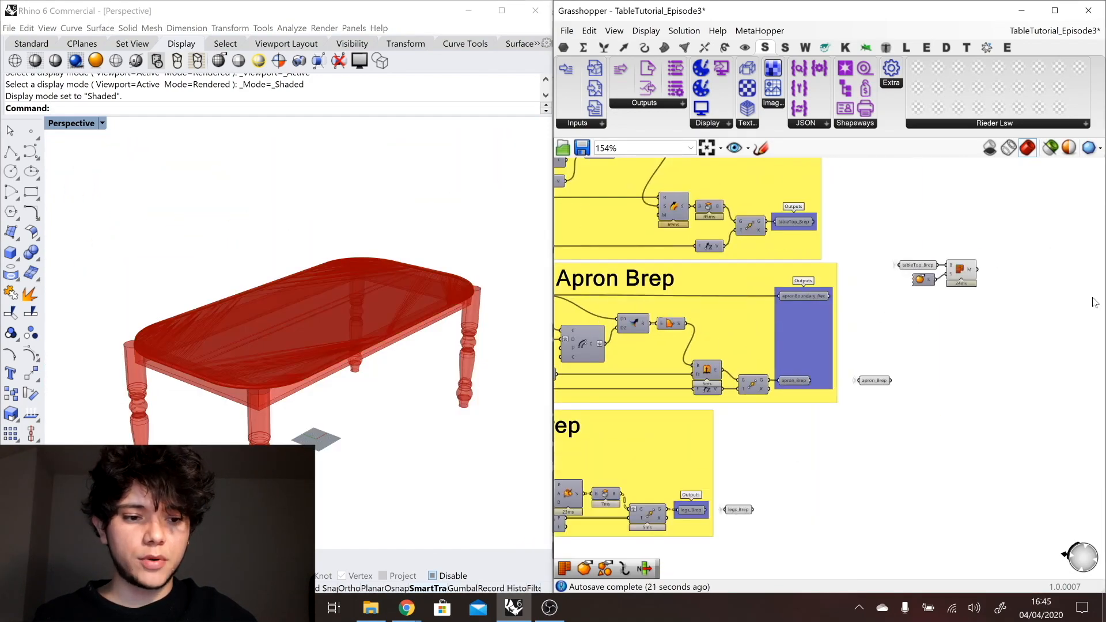
pyautogui.scroll(2, 1024, 277)
pyautogui.moveTo(973, 305); pyautogui.dragTo(890, 274)
pyautogui.hotkey('ctrl', 'c')
pyautogui.hotkey('ctrl', 'v')
pyautogui.moveTo(935, 318); pyautogui.dragTo(919, 421)
pyautogui.moveTo(824, 421); pyautogui.dragTo(871, 412)
pyautogui.moveTo(885, 410); pyautogui.dragTo(899, 410)
pyautogui.scroll(-2, 944, 383)
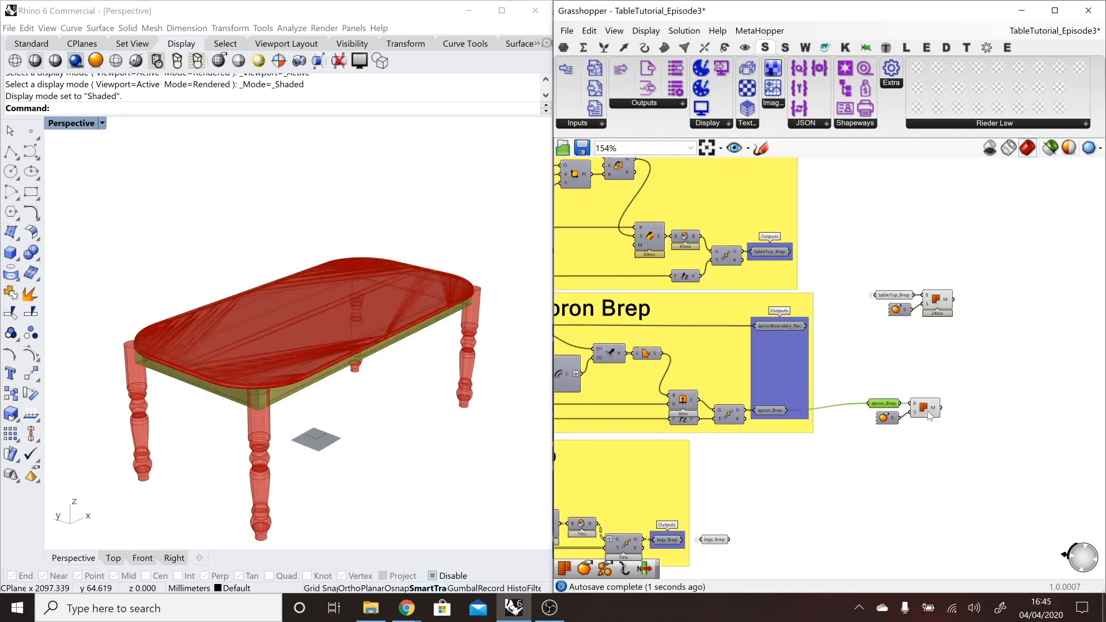
# Step: Duplicate the Mesh Brep and Settings (Speed) components for the legs and connect legs_Brep as the brep input
pyautogui.click(931, 406)
pyautogui.moveTo(922, 431); pyautogui.dragTo(966, 361, button='right')
pyautogui.scroll(1, 967, 361)
pyautogui.keyDown('shift'); pyautogui.click(933, 352); pyautogui.keyUp('shift')
pyautogui.hotkey('ctrl', 'c')
pyautogui.hotkey('ctrl', 'v')
pyautogui.moveTo(936, 356); pyautogui.dragTo(769, 520)
pyautogui.moveTo(741, 491); pyautogui.dragTo(803, 492)
pyautogui.scroll(-1, 878, 469)
pyautogui.scroll(4, 807, 503)
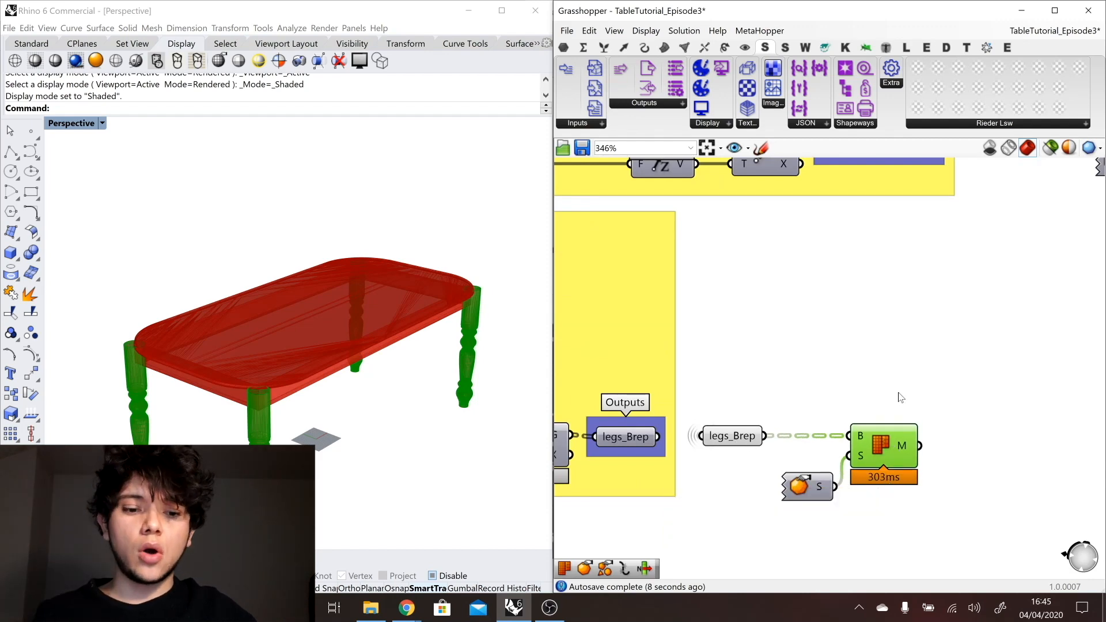
pyautogui.scroll(-3, 919, 398)
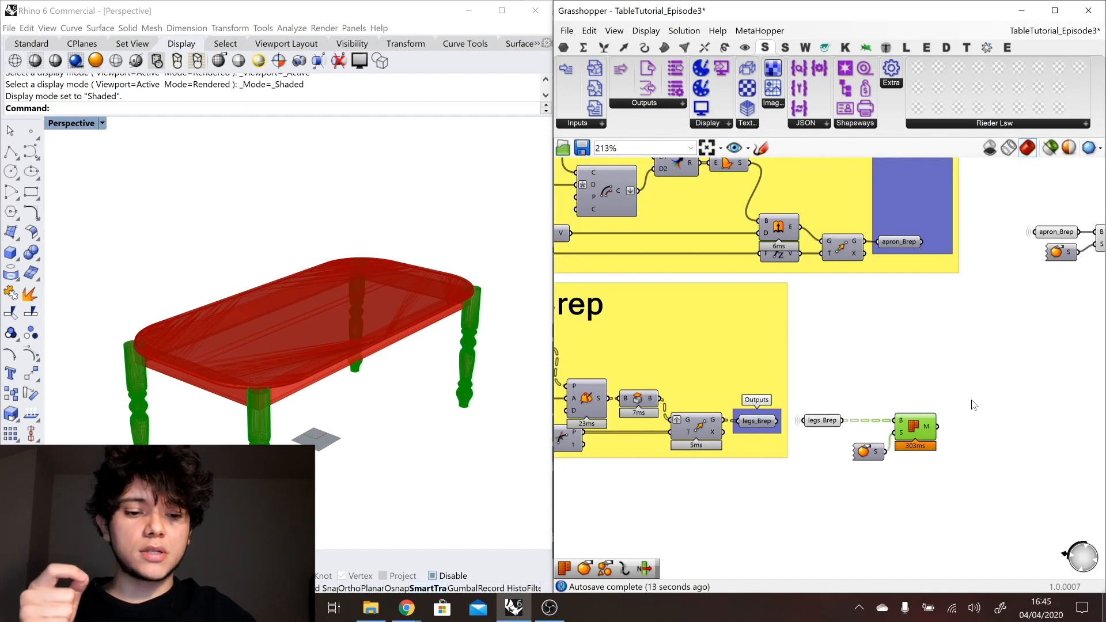
pyautogui.scroll(-1, 902, 449)
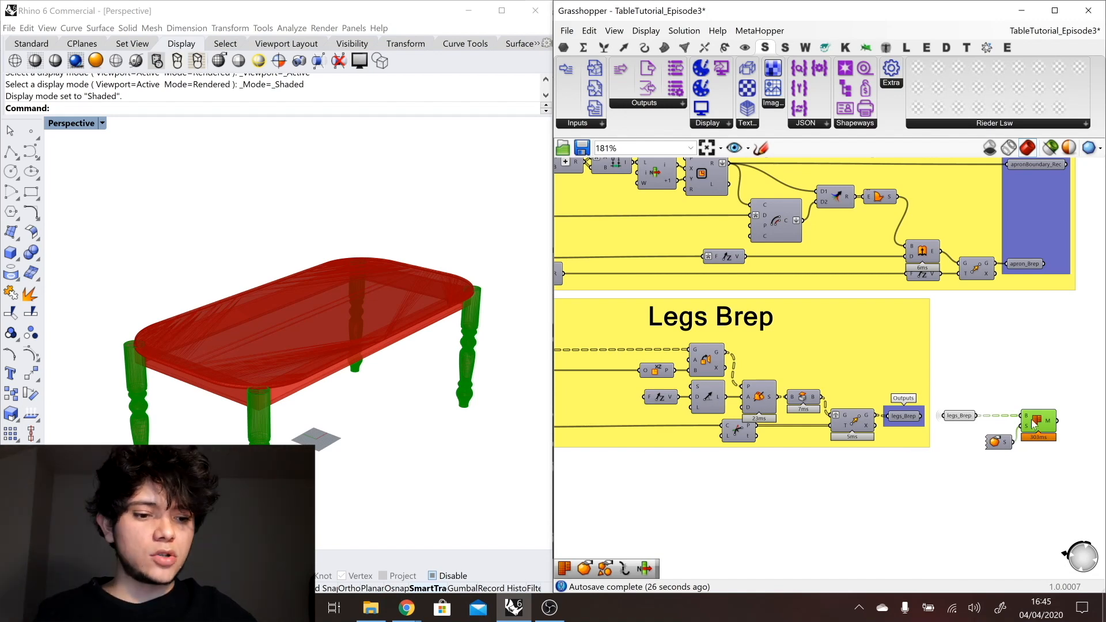
# Step: Relocate the leg meshing components into the Legs Brep group so the single capped leg is meshed before the Move component
pyautogui.click(965, 416)
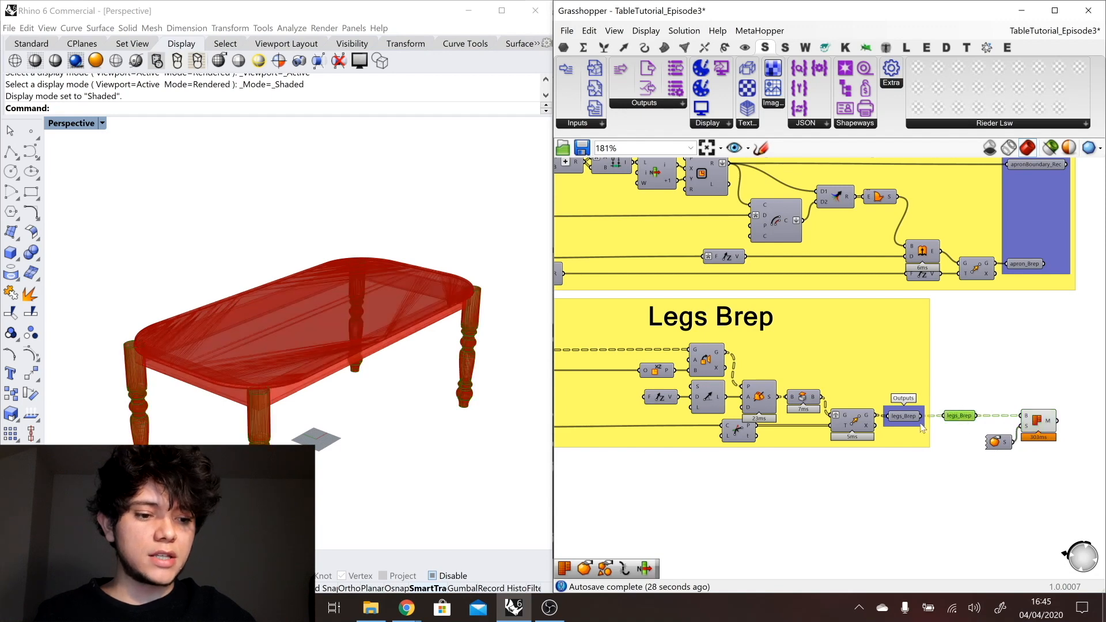
pyautogui.click(803, 397)
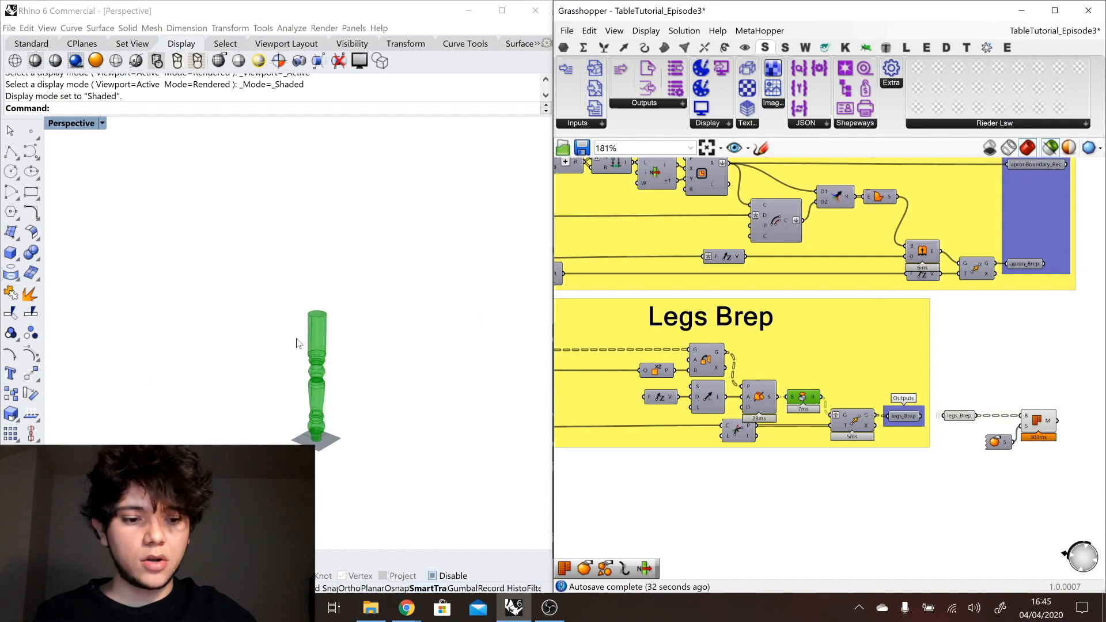
pyautogui.moveTo(980, 406); pyautogui.dragTo(862, 385)
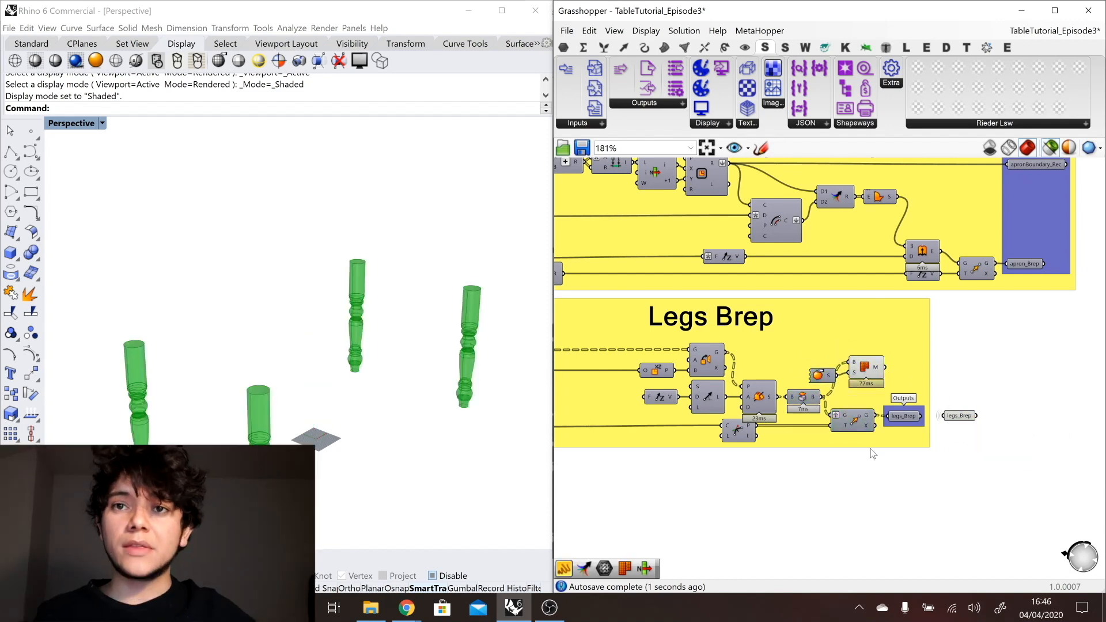
pyautogui.click(872, 452)
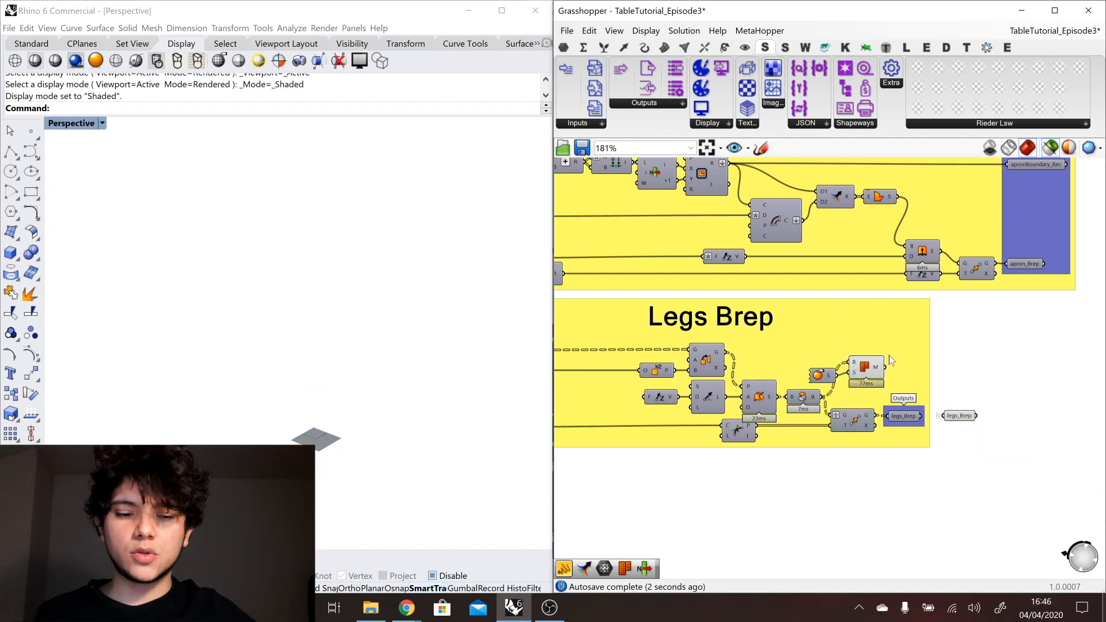
pyautogui.moveTo(885, 366); pyautogui.dragTo(833, 415)
pyautogui.click(857, 425)
pyautogui.moveTo(378, 385); pyautogui.dragTo(305, 413, button='right')
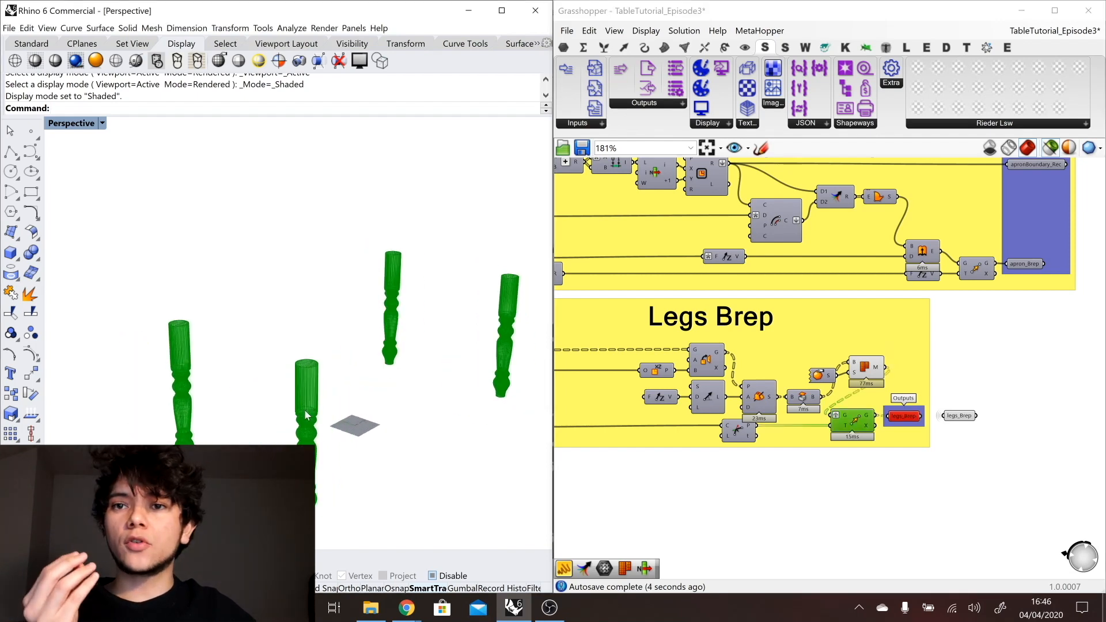
pyautogui.click(565, 486)
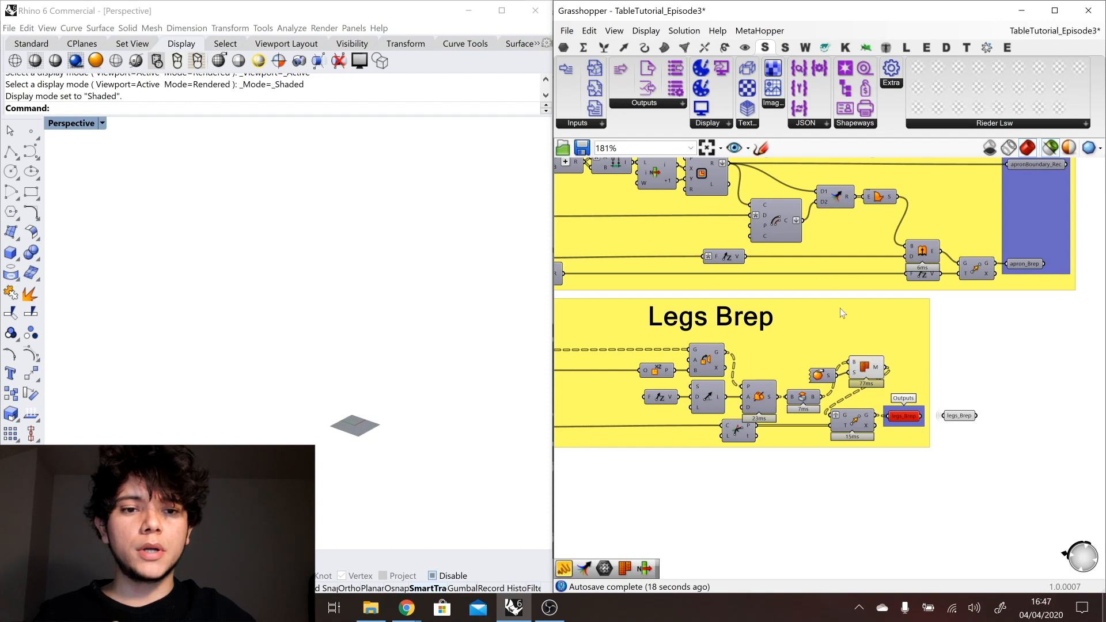
# Step: Launch MetaHopper's Bottleneck Navigator and locate the slowest components, Mesh, Swp1 and Cap, on the canvas from its list
pyautogui.click(754, 33)
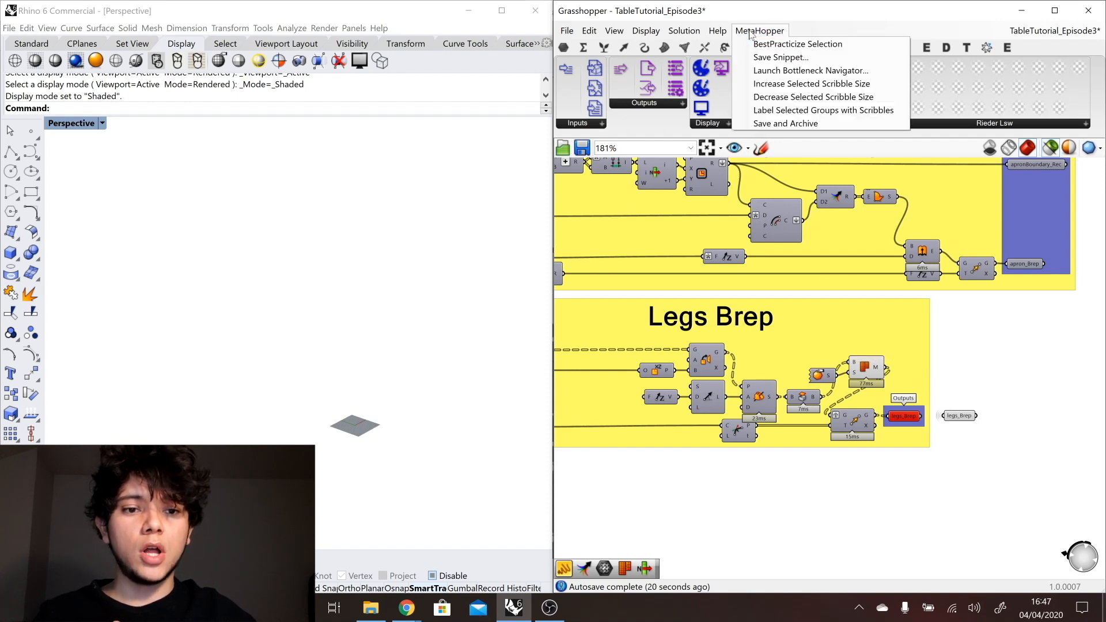
pyautogui.click(812, 71)
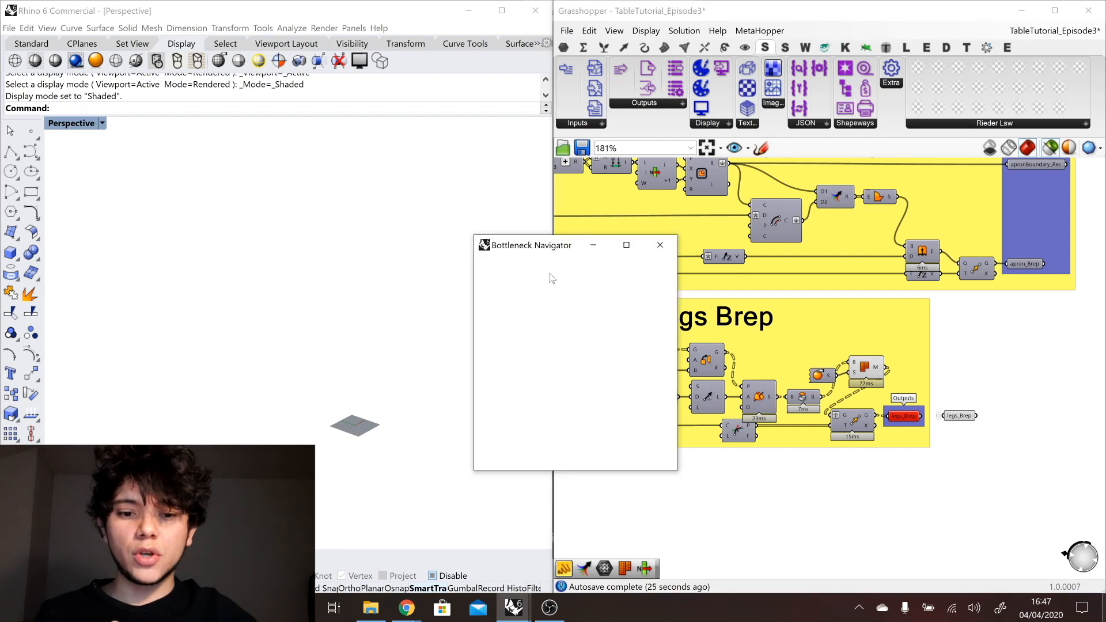
pyautogui.click(550, 275)
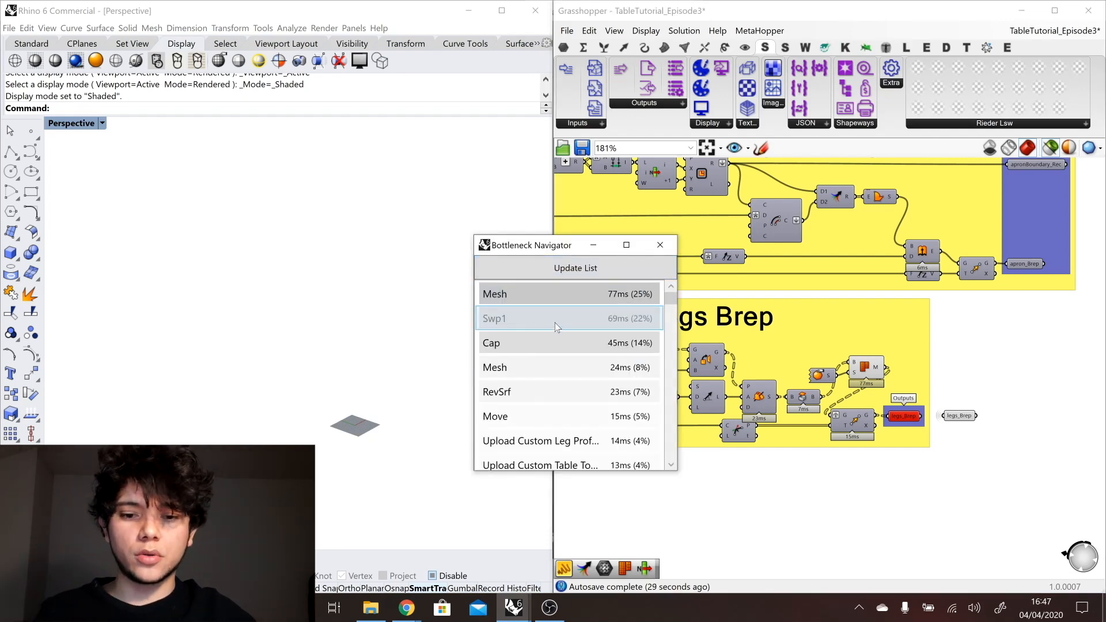
pyautogui.click(560, 296)
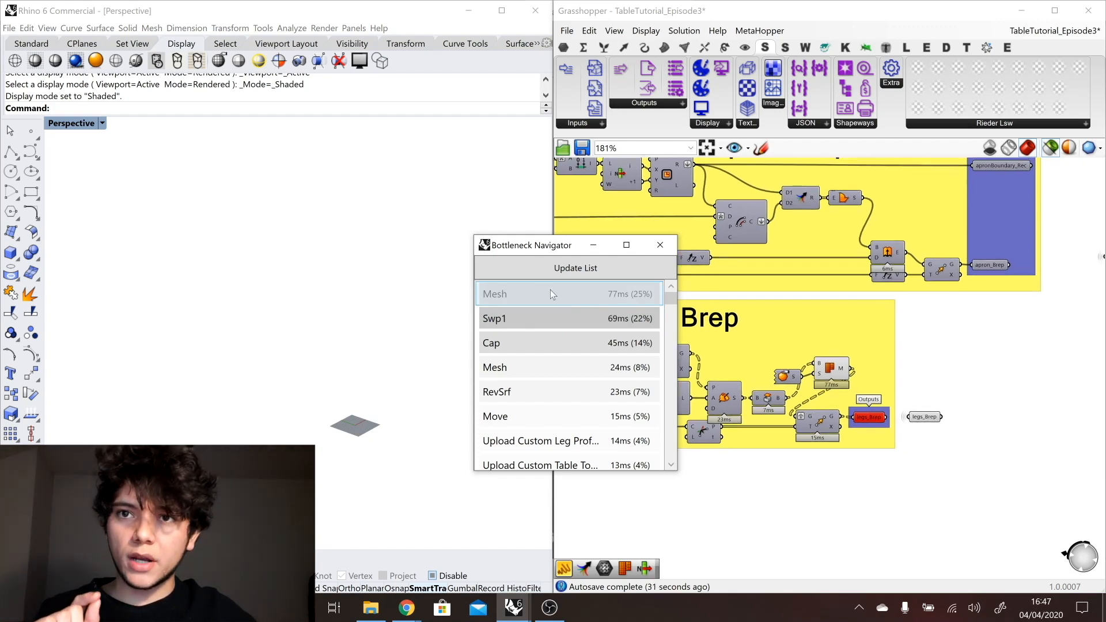
pyautogui.click(540, 326)
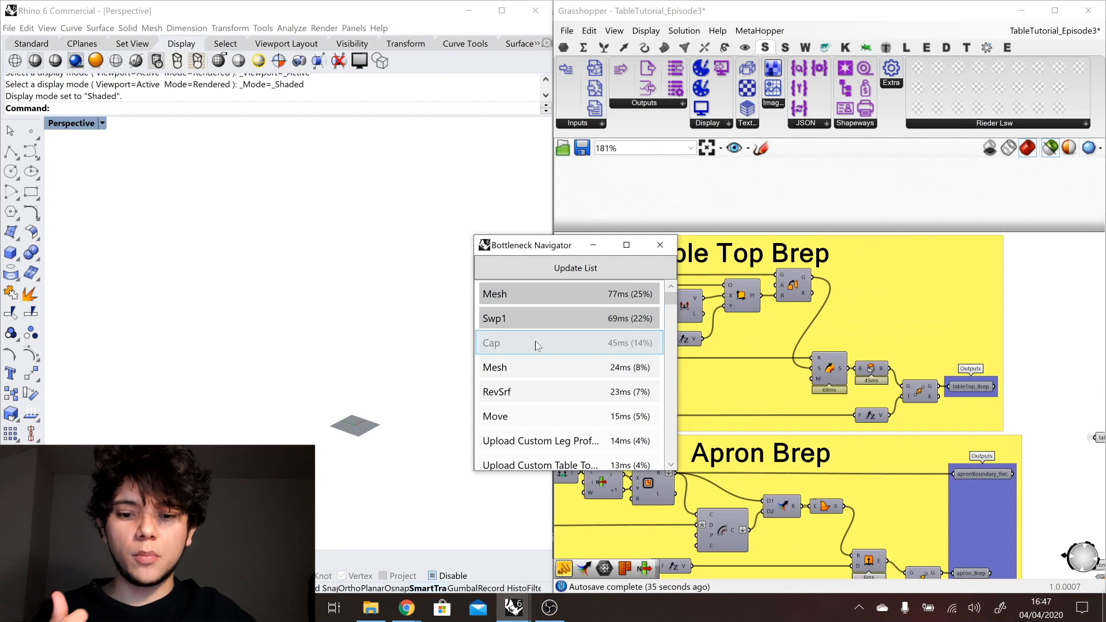
pyautogui.click(536, 343)
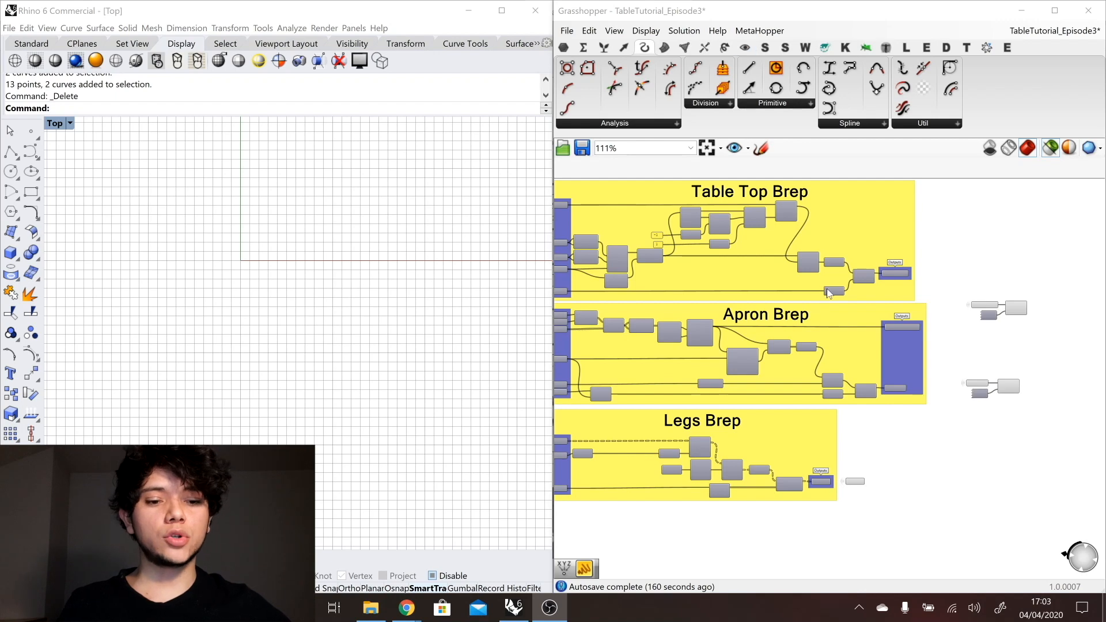
pyautogui.moveTo(827, 294)
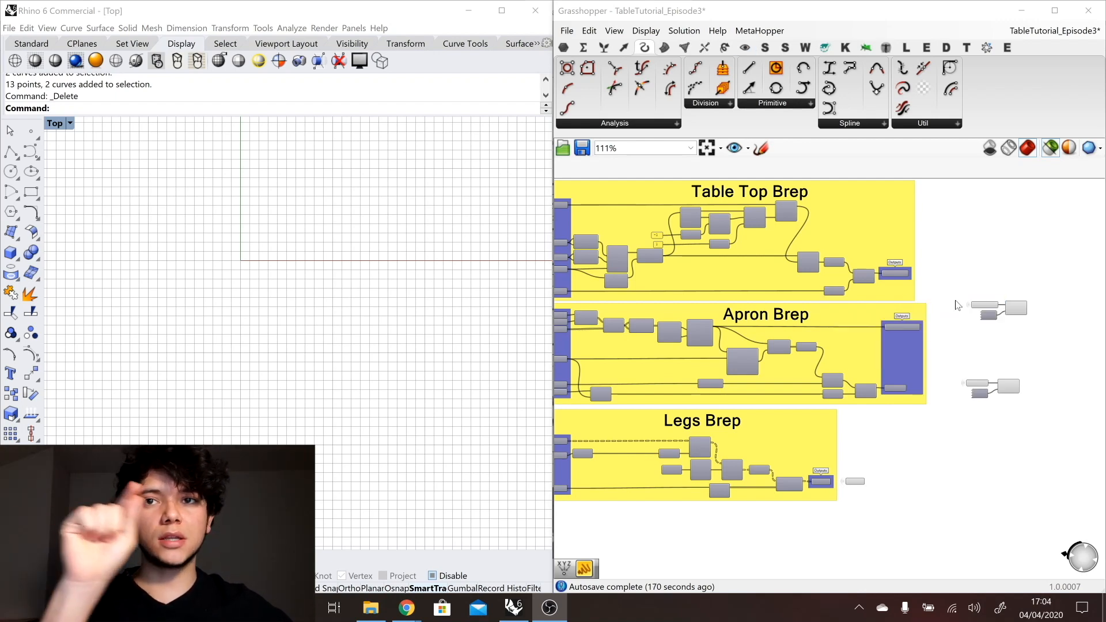
# Step: Bring the LoftMesh C# script and the C# mesh script below it to the Table Top Brep group, placing LoftMesh above the group
pyautogui.scroll(-4, 986, 353)
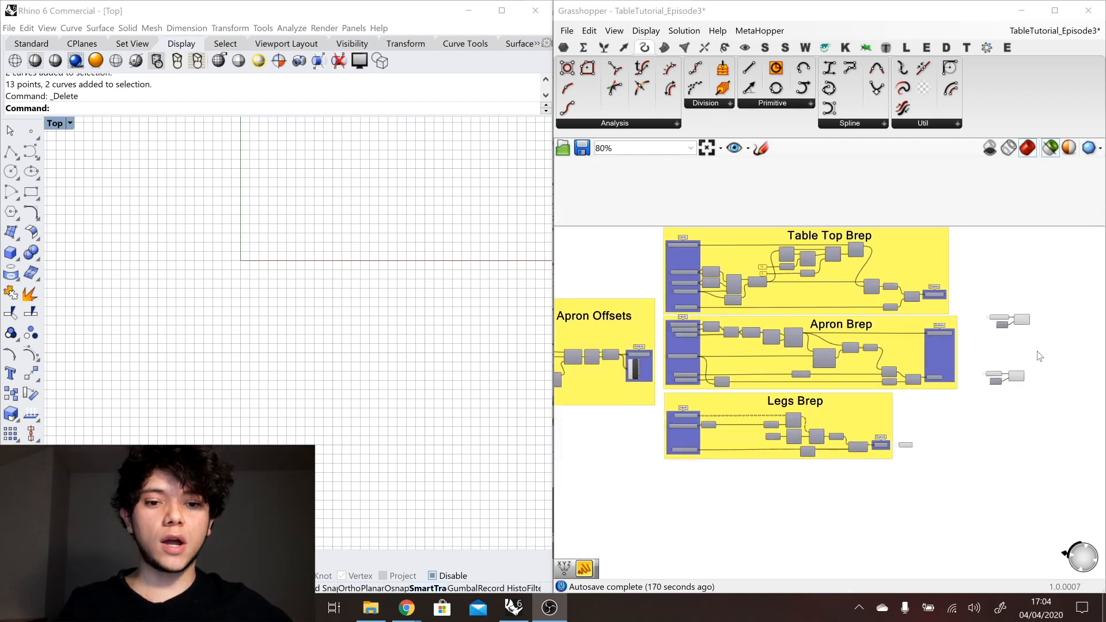
pyautogui.scroll(5, 568, 247)
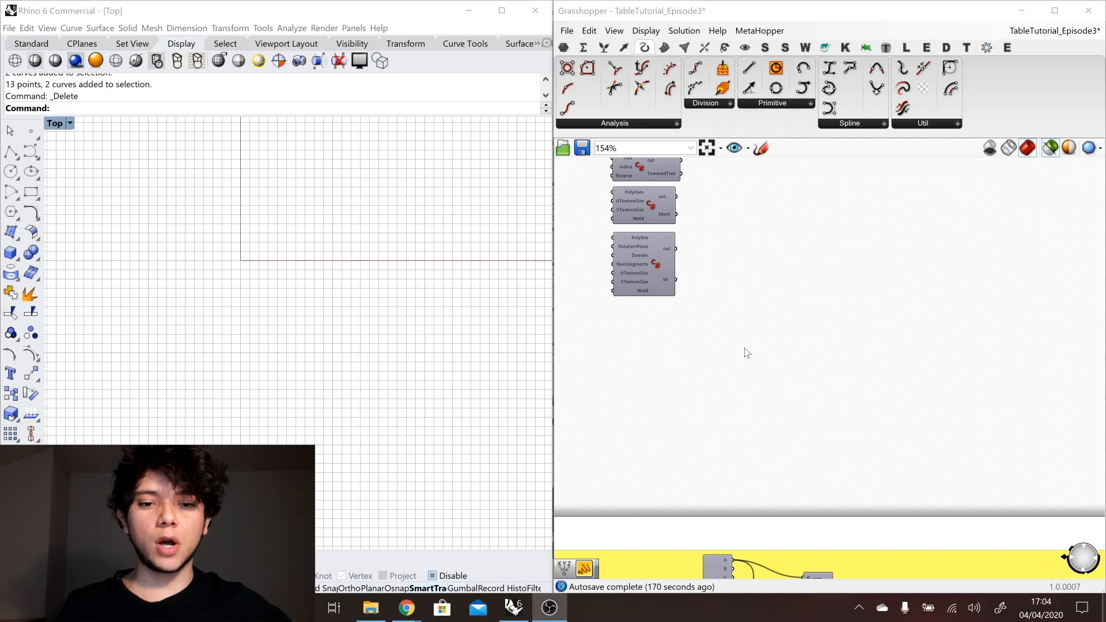
pyautogui.click(730, 341)
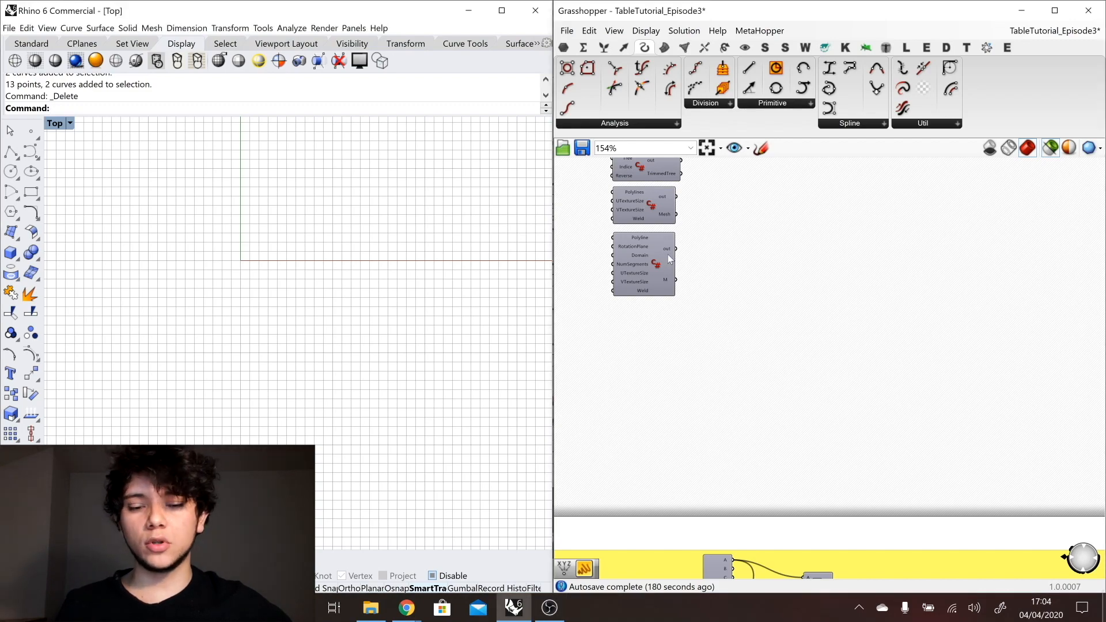
pyautogui.moveTo(715, 330); pyautogui.dragTo(632, 211)
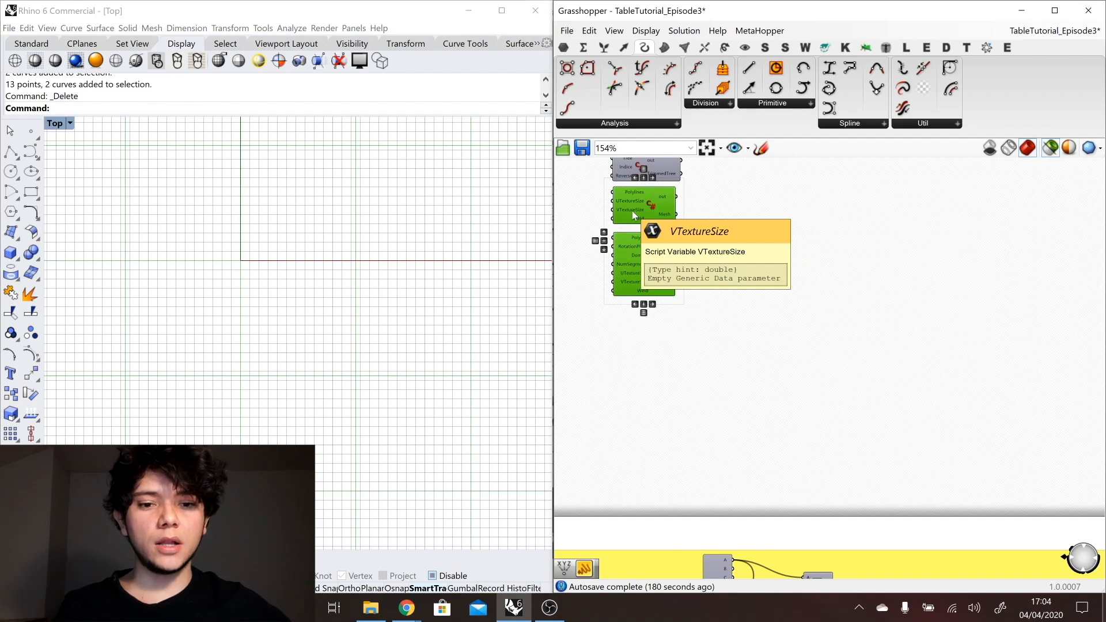
pyautogui.scroll(-4, 631, 210)
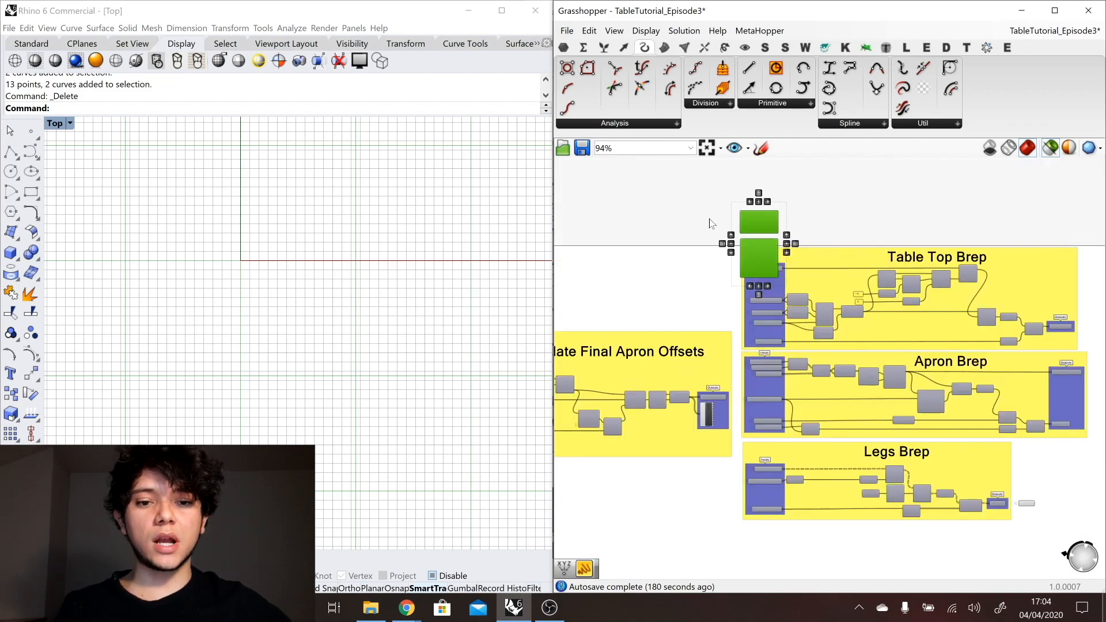
pyautogui.click(710, 224)
pyautogui.scroll(5, 648, 209)
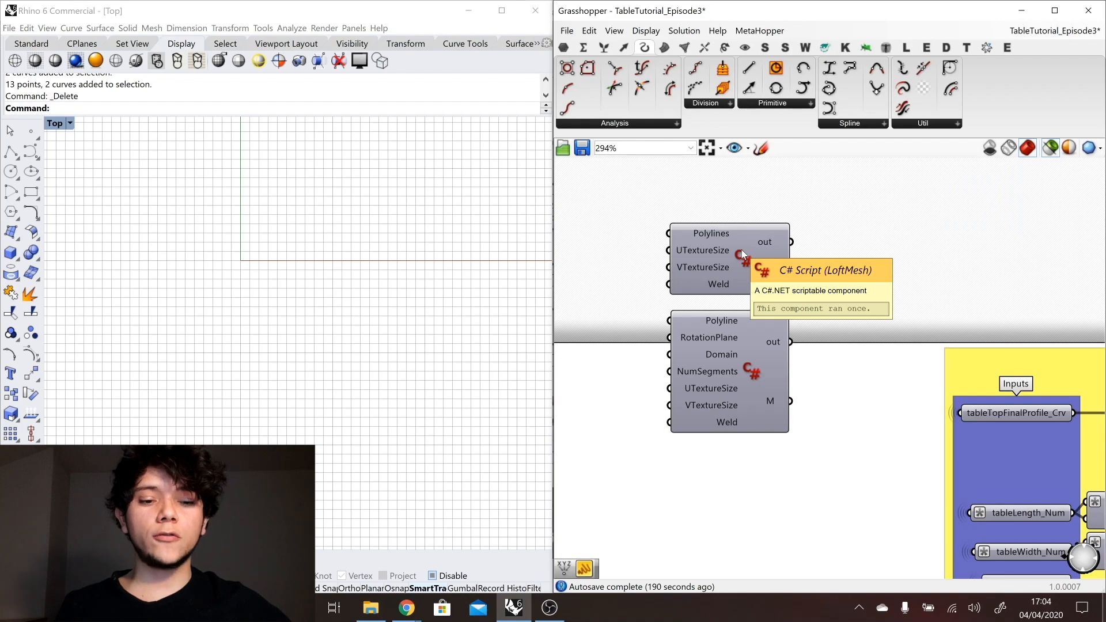
pyautogui.scroll(-7, 694, 291)
pyautogui.moveTo(741, 250); pyautogui.dragTo(850, 259)
pyautogui.scroll(5, 833, 294)
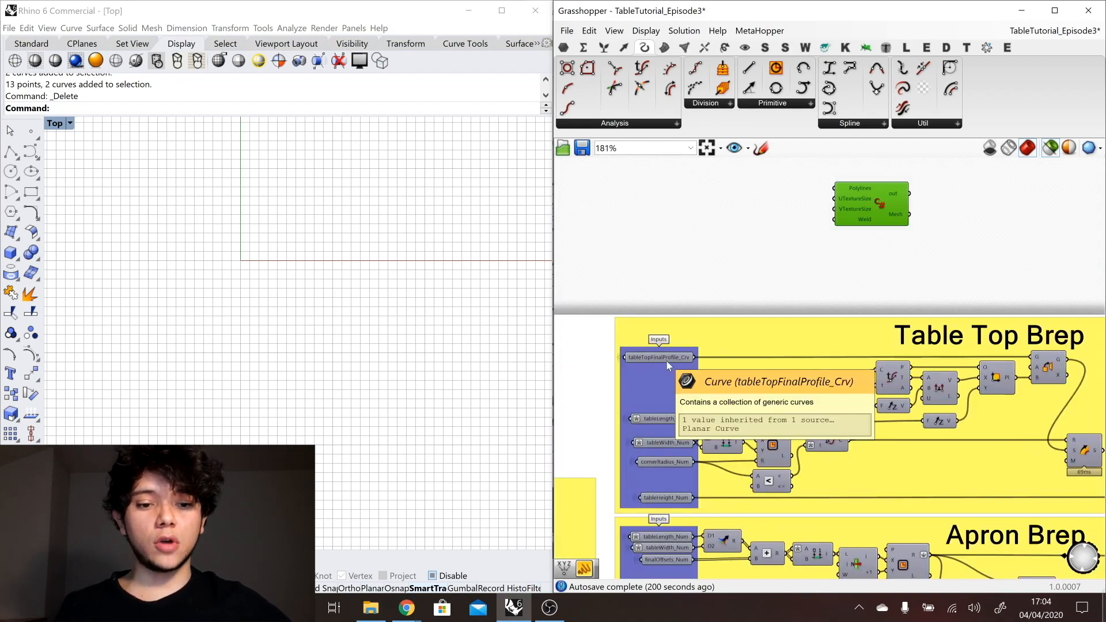
# Step: Duplicate tableTopFinalProfile_Crv and the table length, width and corner radius inputs with their rectangle components above the Table Top Brep group
pyautogui.keyDown('alt'); pyautogui.moveTo(667, 362); pyautogui.dragTo(669, 187); pyautogui.keyUp('alt')
pyautogui.click(679, 271)
pyautogui.moveTo(599, 378); pyautogui.dragTo(775, 242)
pyautogui.moveTo(671, 183); pyautogui.dragTo(667, 191)
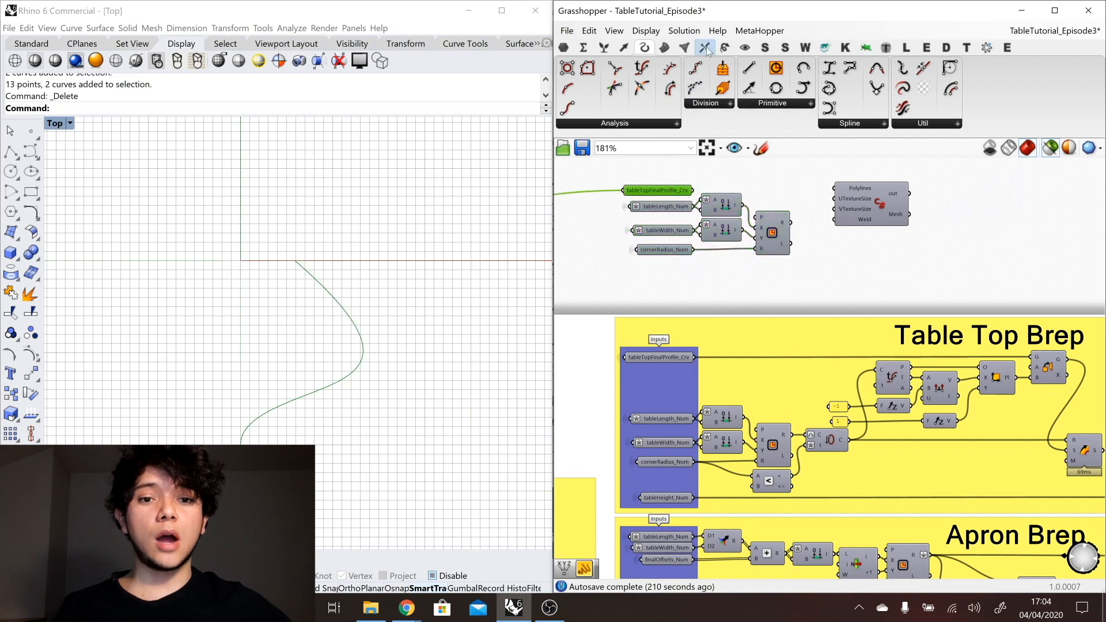
# Step: Place the curve utility component that has a Keep duplicates input beside the LoftMesh script
pyautogui.click(705, 48)
pyautogui.click(626, 49)
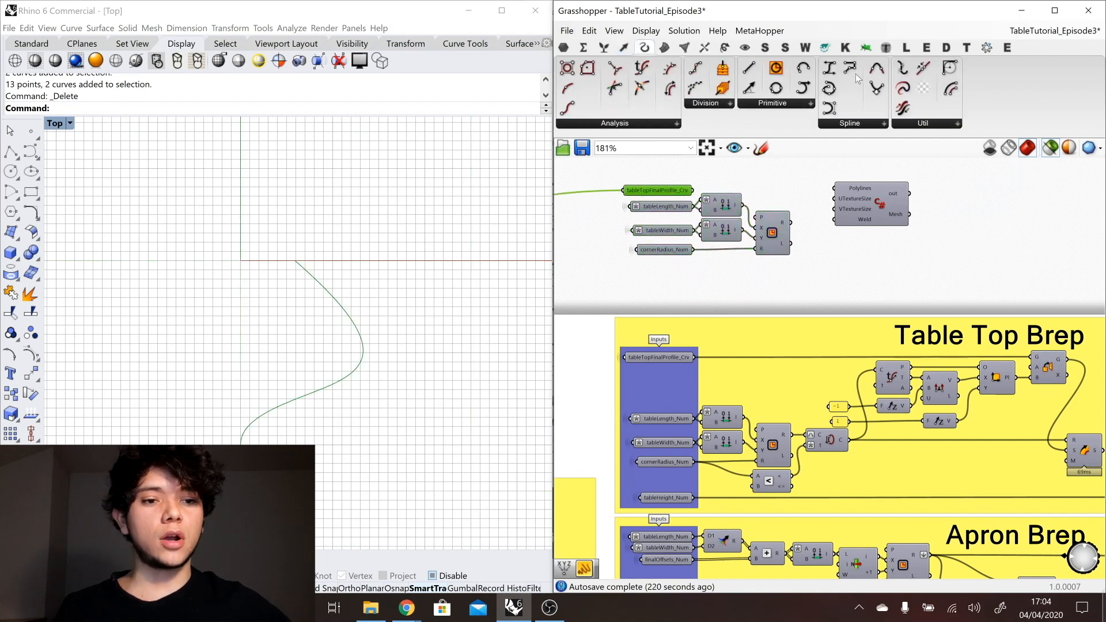
pyautogui.moveTo(923, 88); pyautogui.dragTo(945, 263)
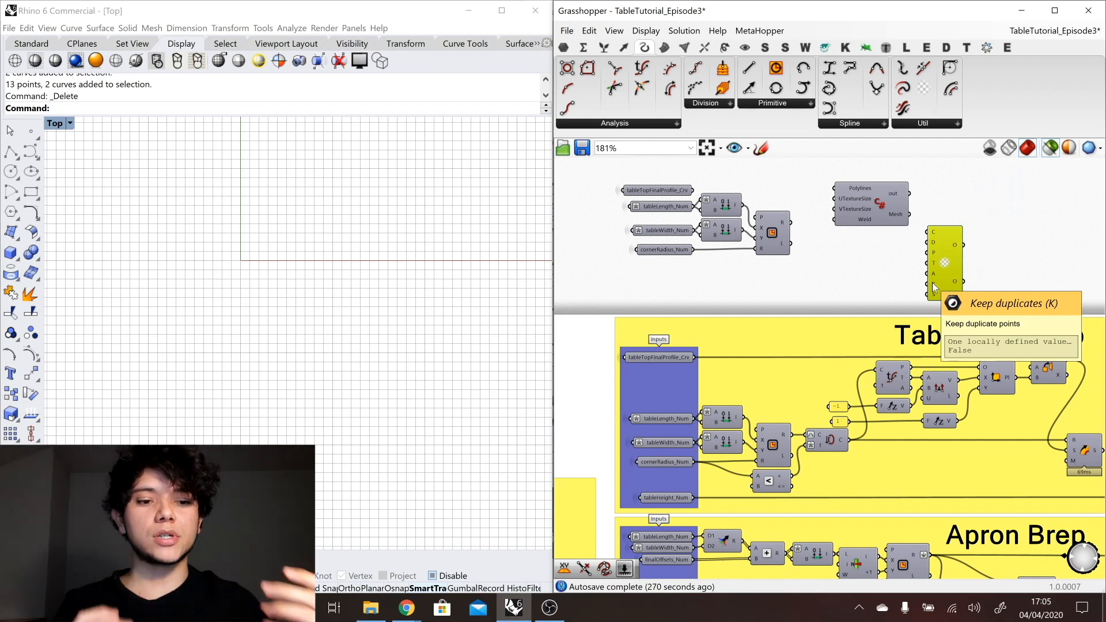
pyautogui.click(812, 308)
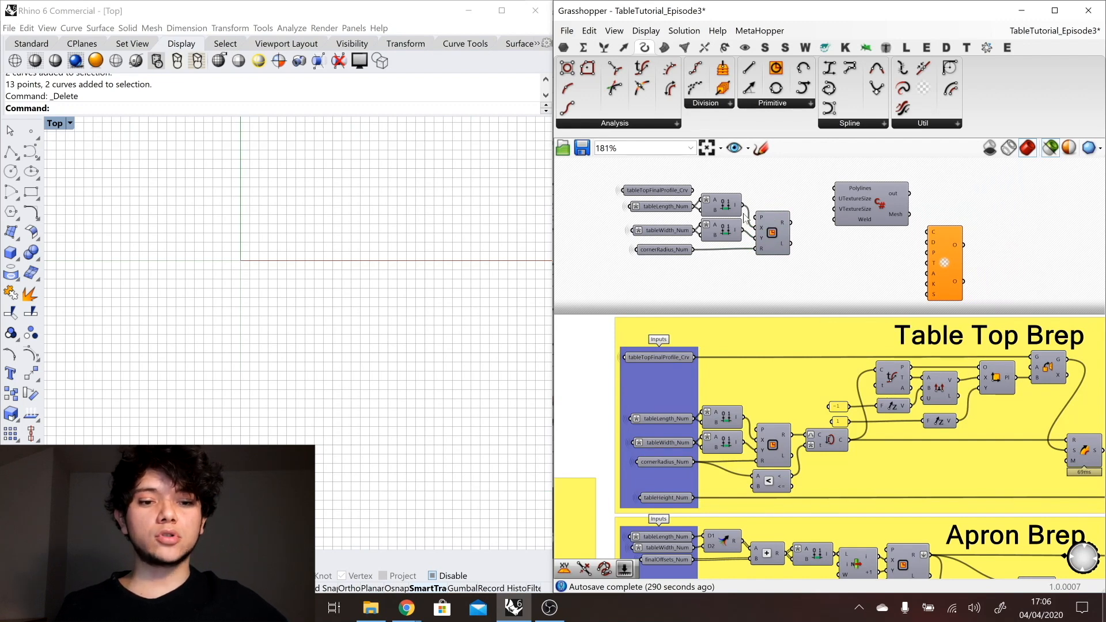
# Step: Add a Curve To Polyline component fed by the rounded rectangle and inspect the resulting table outline in the Top viewport
pyautogui.doubleClick(807, 244)
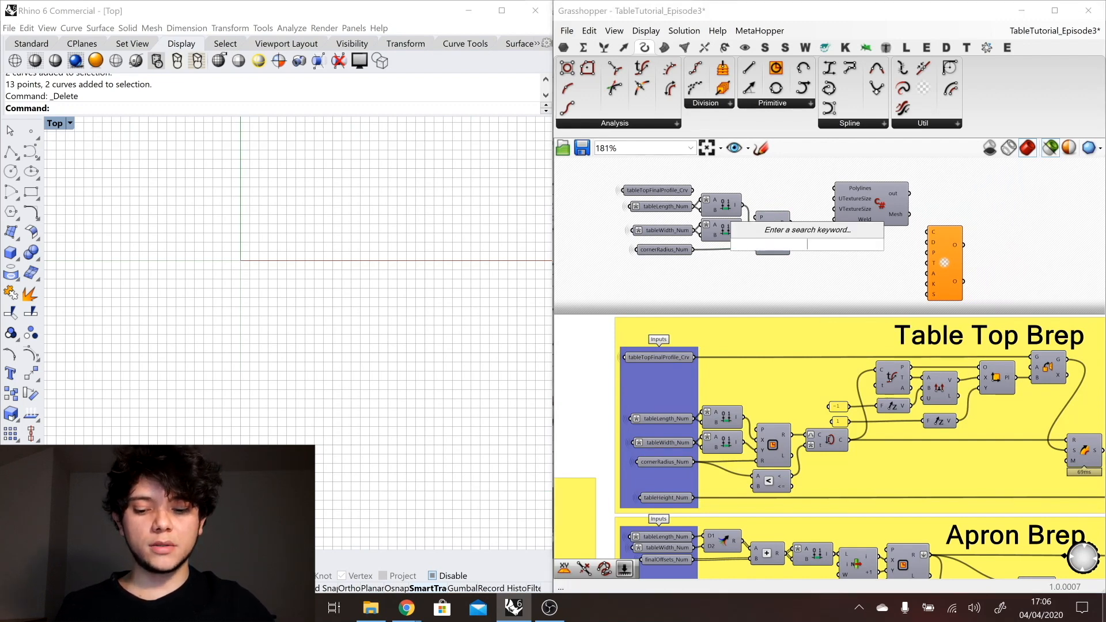
pyautogui.write('curve')
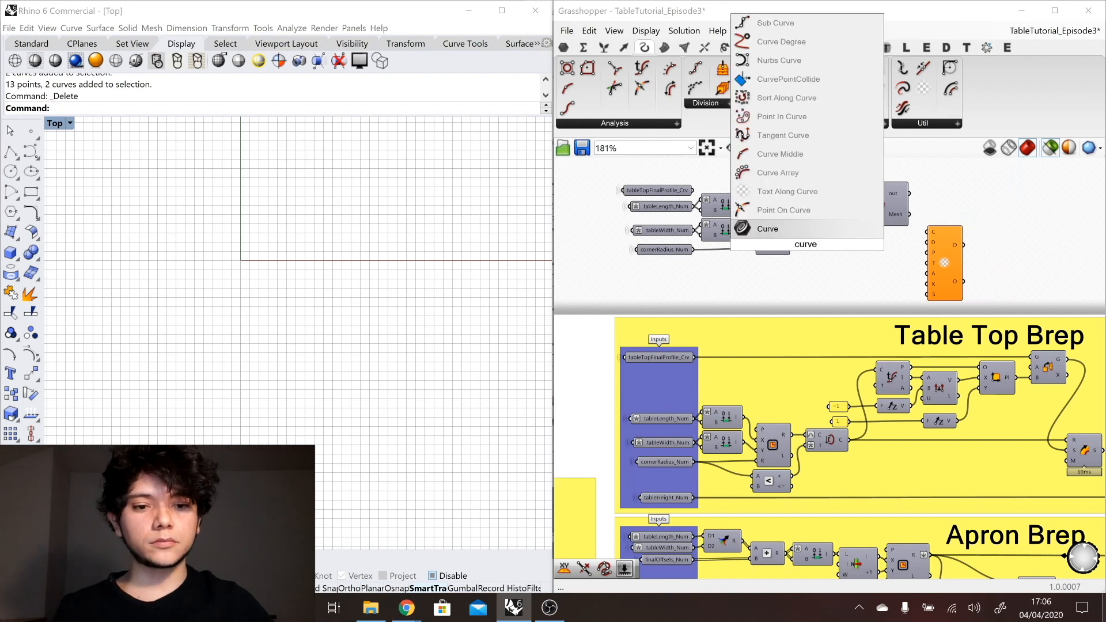
pyautogui.click(783, 135)
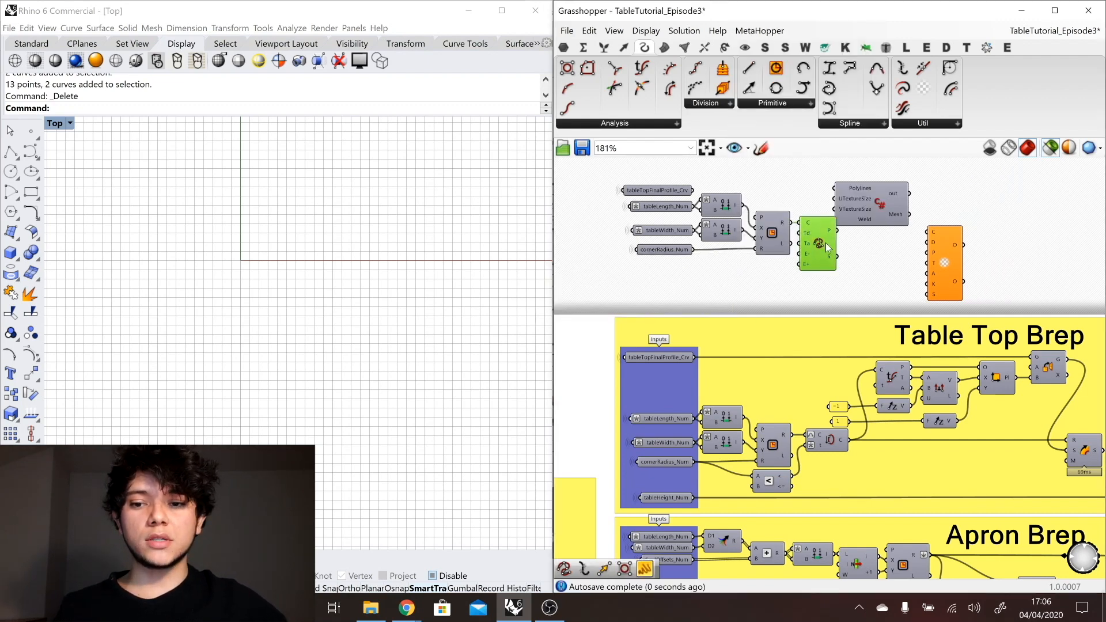
pyautogui.scroll(-10, 320, 310)
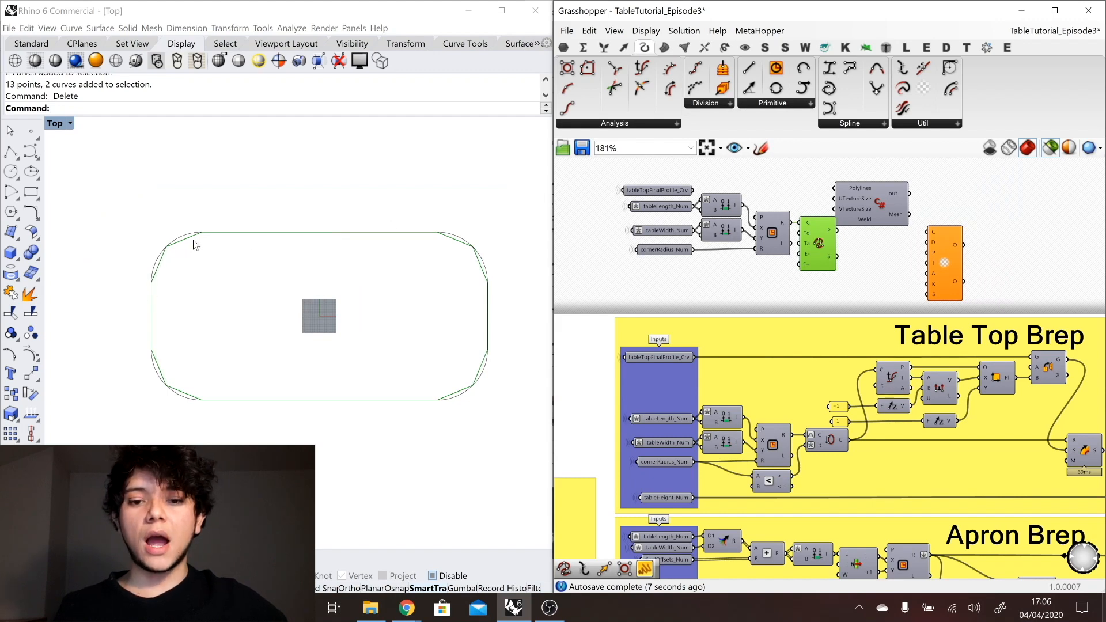
pyautogui.scroll(2, 251, 253)
pyautogui.moveTo(372, 265); pyautogui.dragTo(343, 261, button='right')
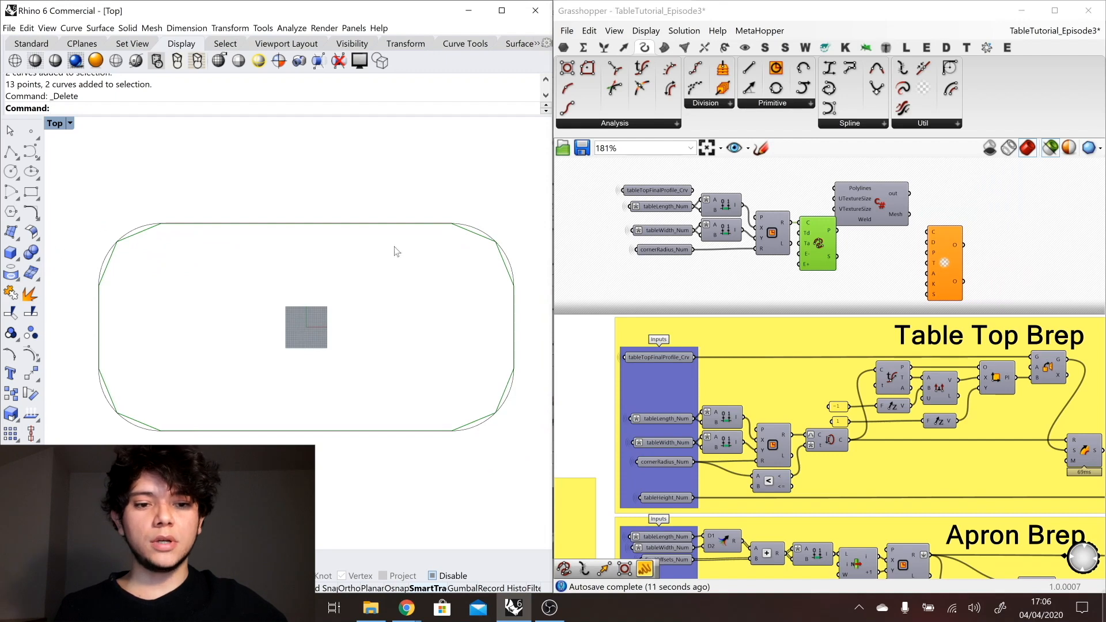
# Step: Set the outline's Curve To Polyline distance tolerance (Td) to 0.1 and its angle tolerance (Ta) to 0
pyautogui.rightClick(804, 233)
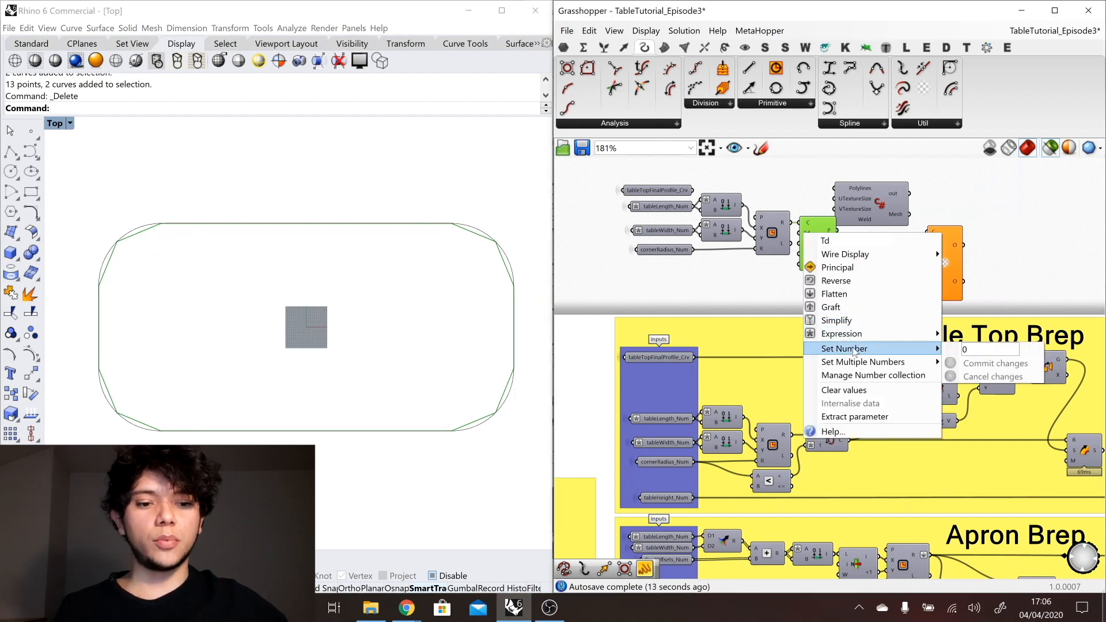
pyautogui.press('Escape')
pyautogui.rightClick(804, 233)
pyautogui.moveTo(845, 350)
pyautogui.click(990, 350)
pyautogui.write('0.1')
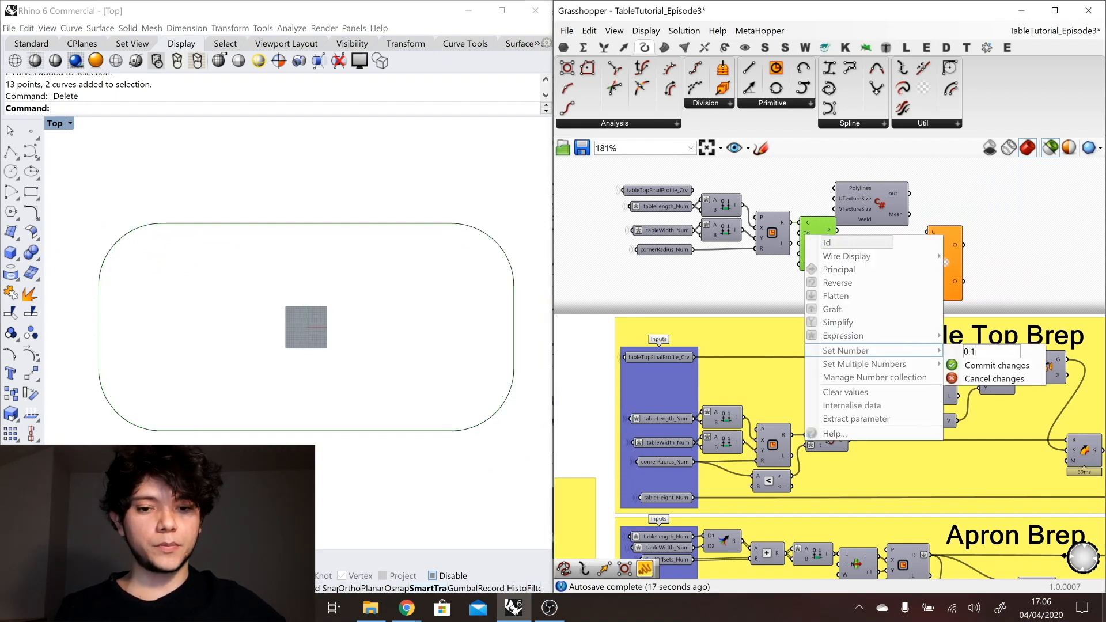
pyautogui.press('Return')
pyautogui.rightClick(804, 244)
pyautogui.click(989, 375)
pyautogui.write('0')
pyautogui.press('Return')
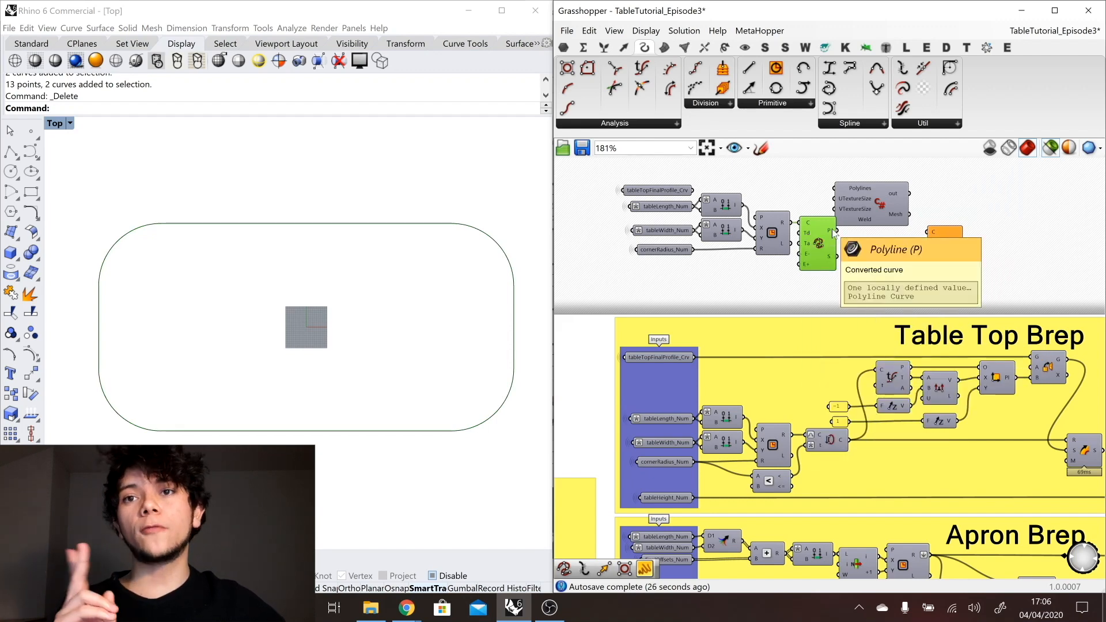
# Step: Relocate tableTopFinalProfile_Crv below the rectangle inputs and duplicate Curve To Polyline with the profile curve as its input
pyautogui.scroll(-1, 763, 281)
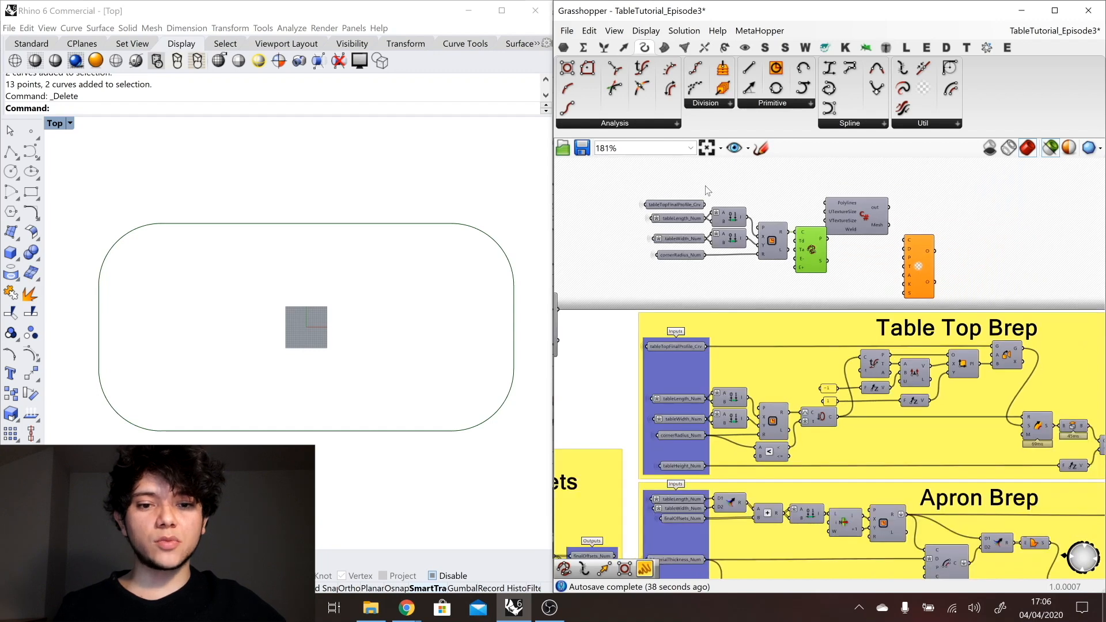
pyautogui.scroll(1, 705, 190)
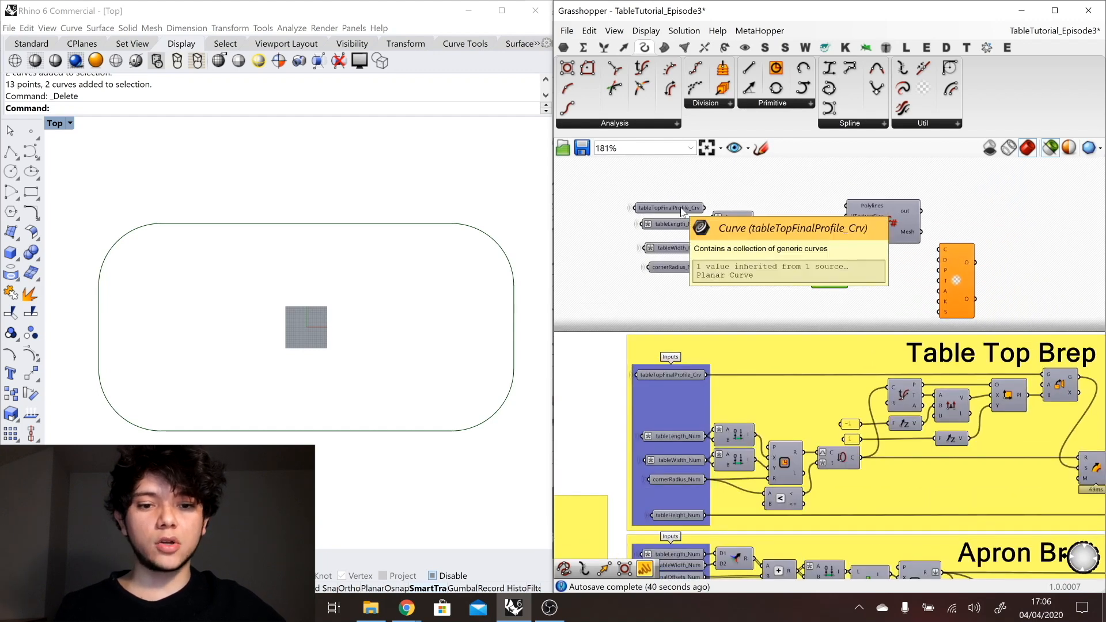
pyautogui.moveTo(681, 212); pyautogui.dragTo(681, 303)
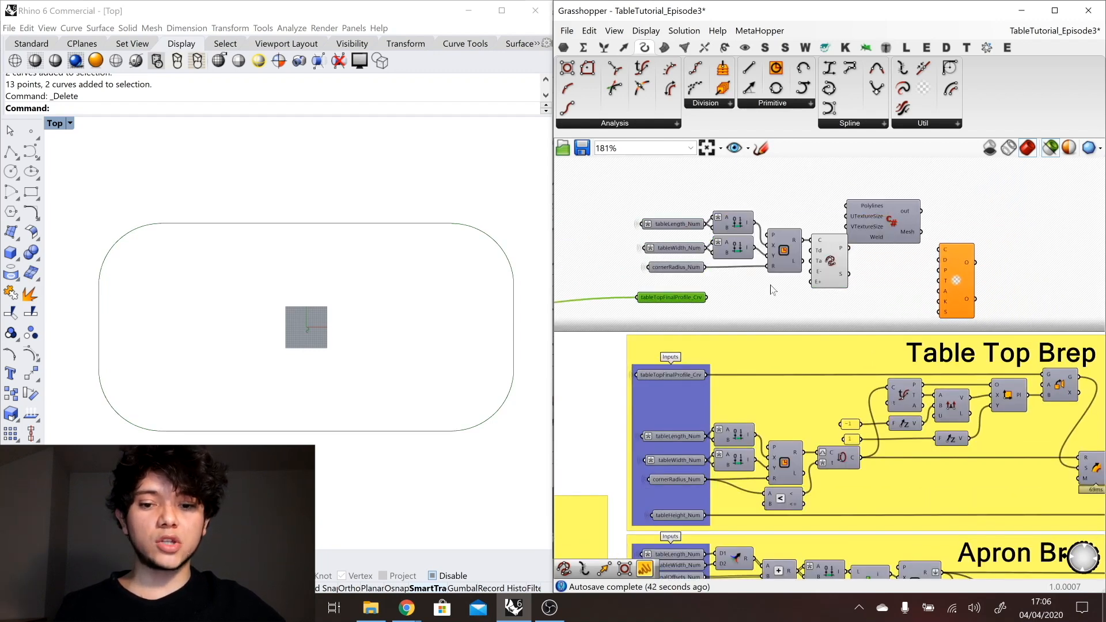
pyautogui.keyDown('alt'); pyautogui.moveTo(832, 263); pyautogui.dragTo(738, 319); pyautogui.keyUp('alt')
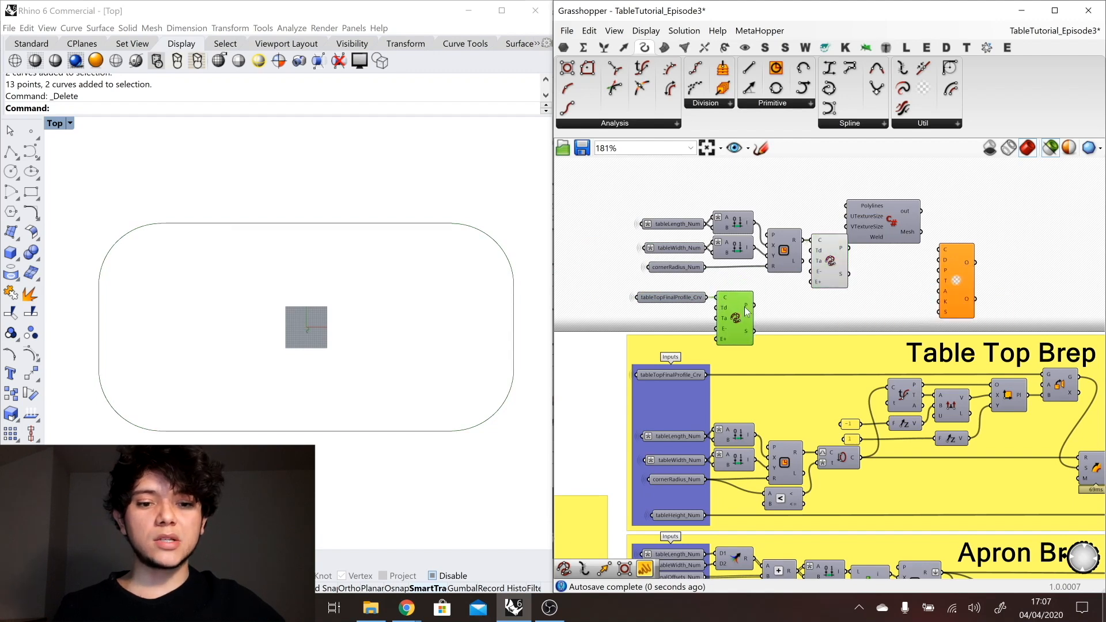
# Step: Reset the distance (Td) and angle (Ta) tolerances of the Curve To Polyline component that converts the profile curve
pyautogui.rightClick(724, 309)
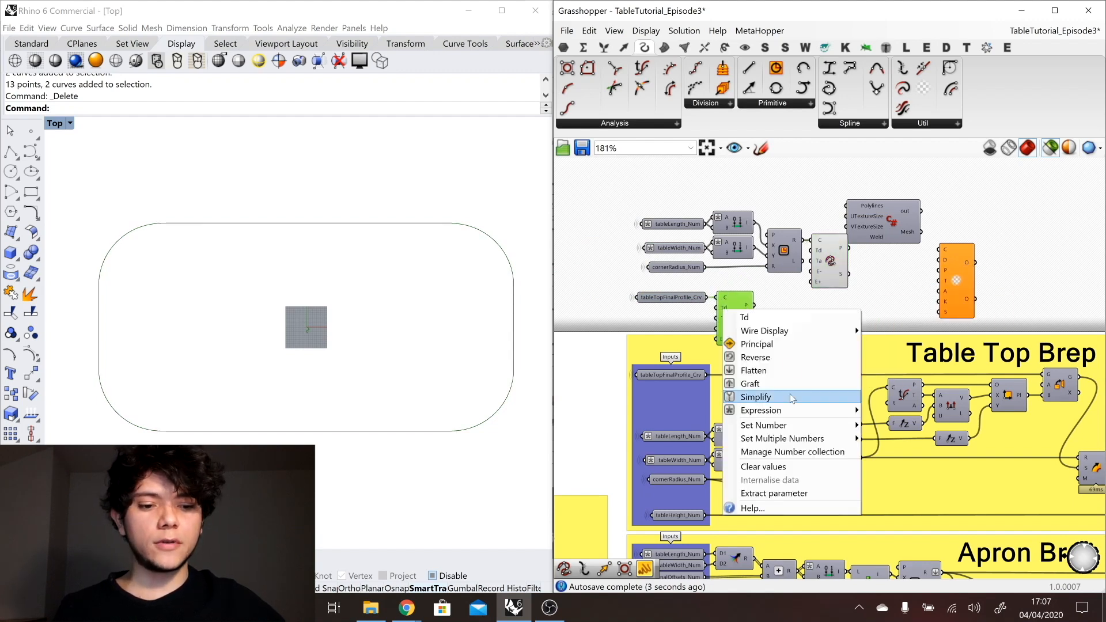
pyautogui.moveTo(792, 426)
pyautogui.click(909, 425)
pyautogui.press('BackSpace')
pyautogui.press('BackSpace')
pyautogui.click(915, 440)
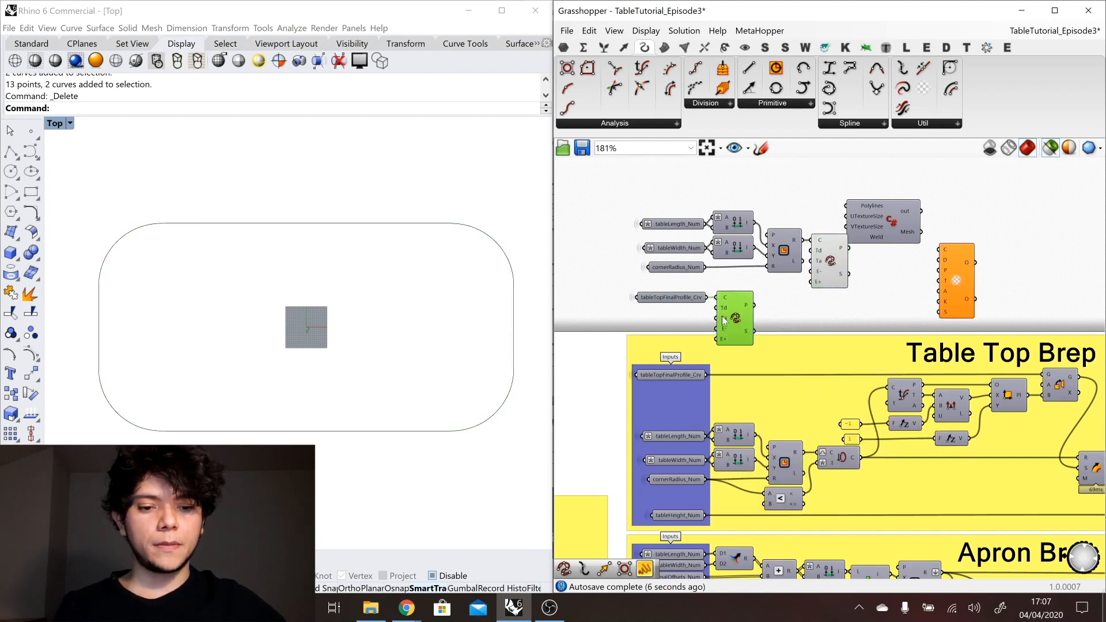
pyautogui.rightClick(725, 317)
pyautogui.moveTo(792, 447)
pyautogui.click(909, 447)
pyautogui.press('BackSpace')
pyautogui.press('BackSpace')
pyautogui.click(914, 461)
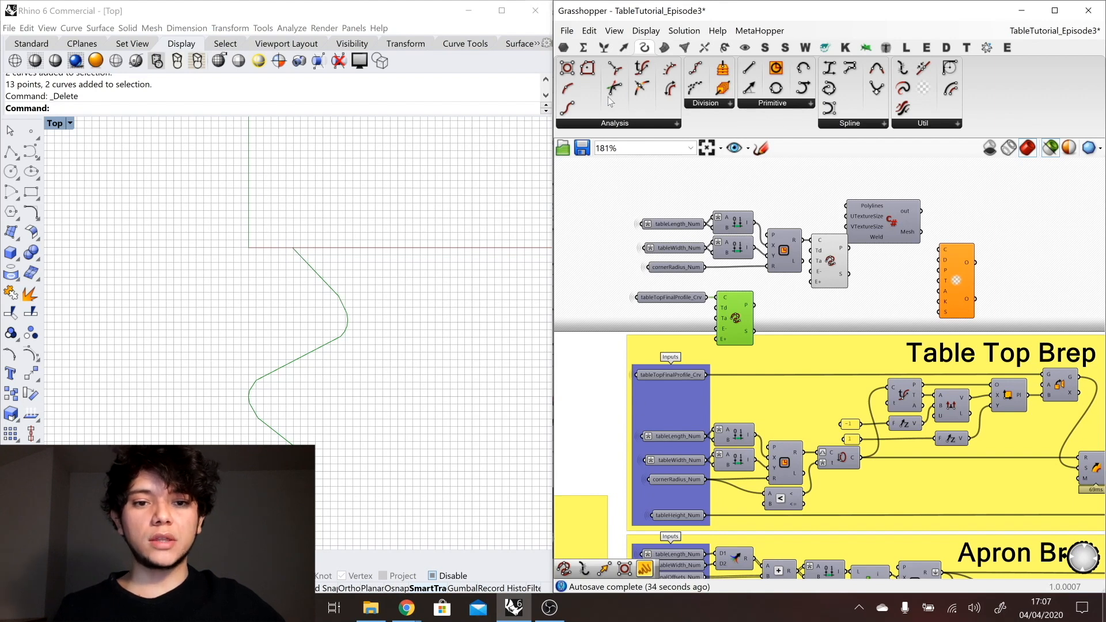
# Step: Extract the profile polyline's vertices with a Discontinuity component and split them into X, Y and Z coordinates with Deconstruct
pyautogui.moveTo(616, 95); pyautogui.dragTo(771, 314)
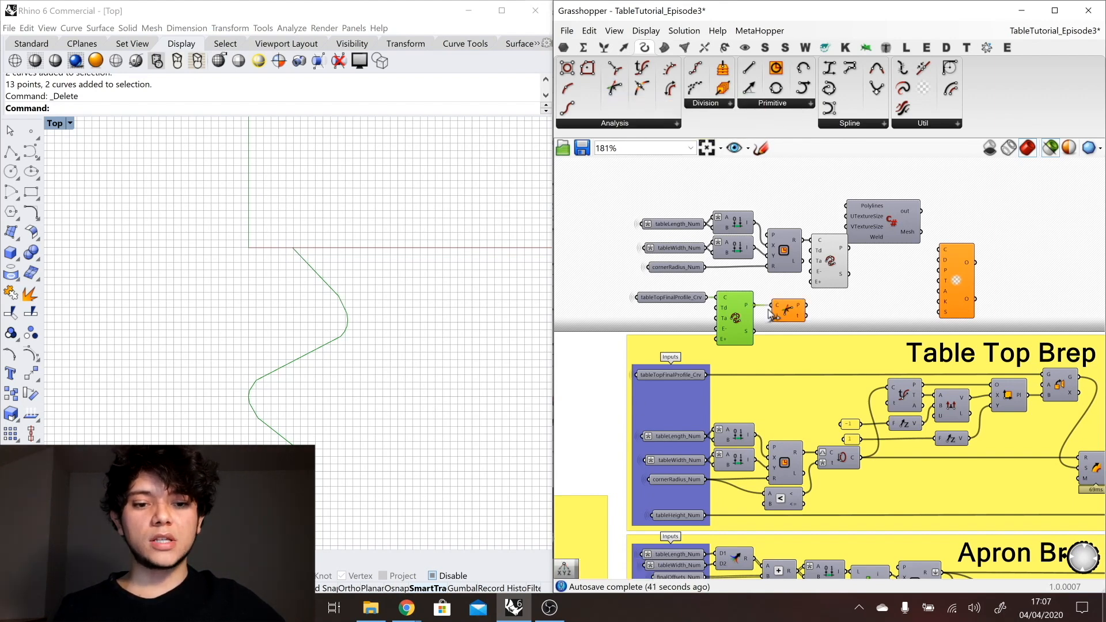
pyautogui.click(777, 311)
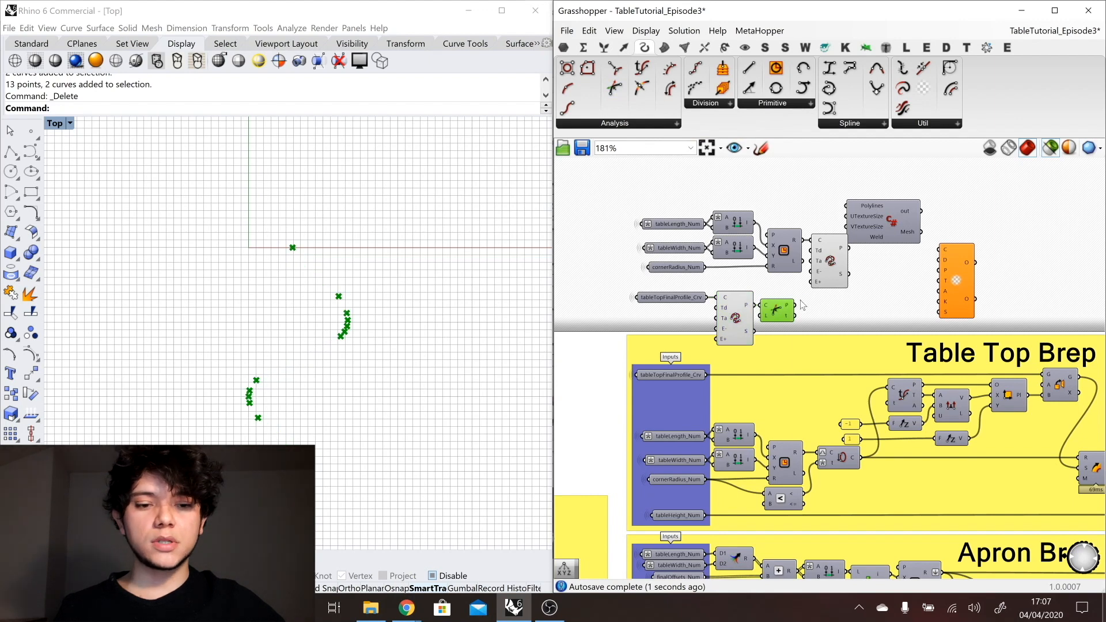
pyautogui.doubleClick(813, 315)
pyautogui.write('deci')
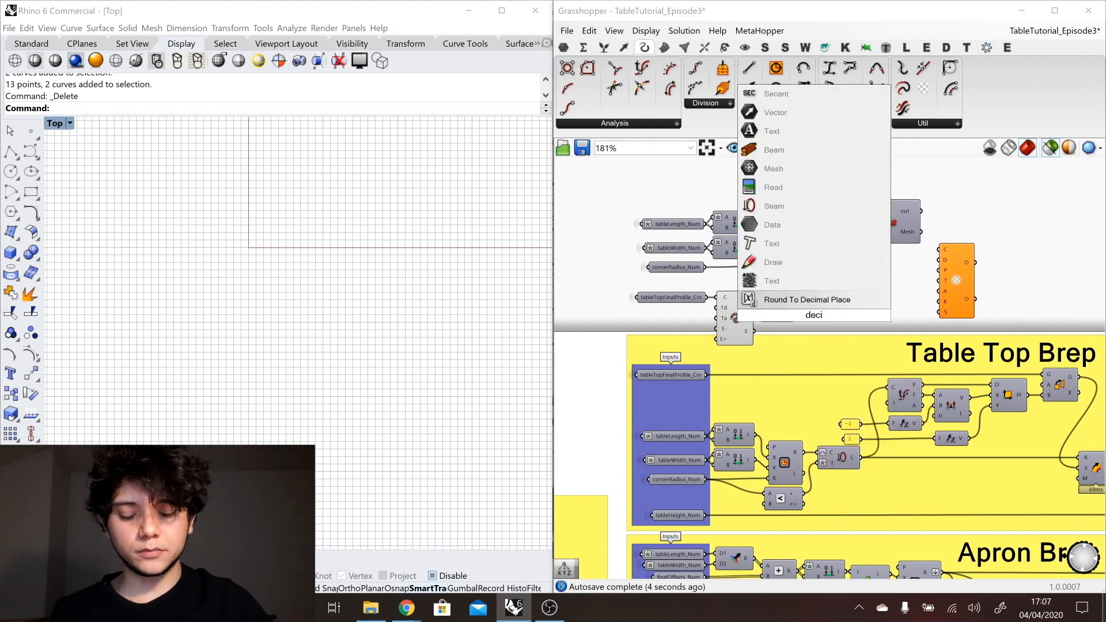
pyautogui.press('BackSpace')
pyautogui.write('onstr')
pyautogui.press('Return')
pyautogui.moveTo(810, 321); pyautogui.dragTo(816, 311)
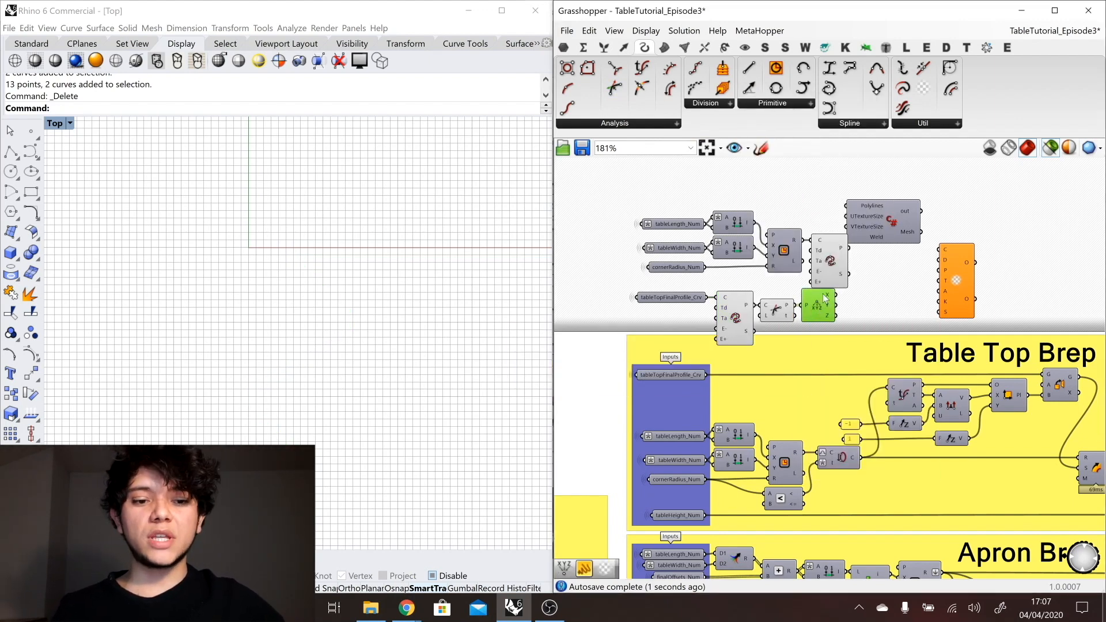
pyautogui.moveTo(830, 297)
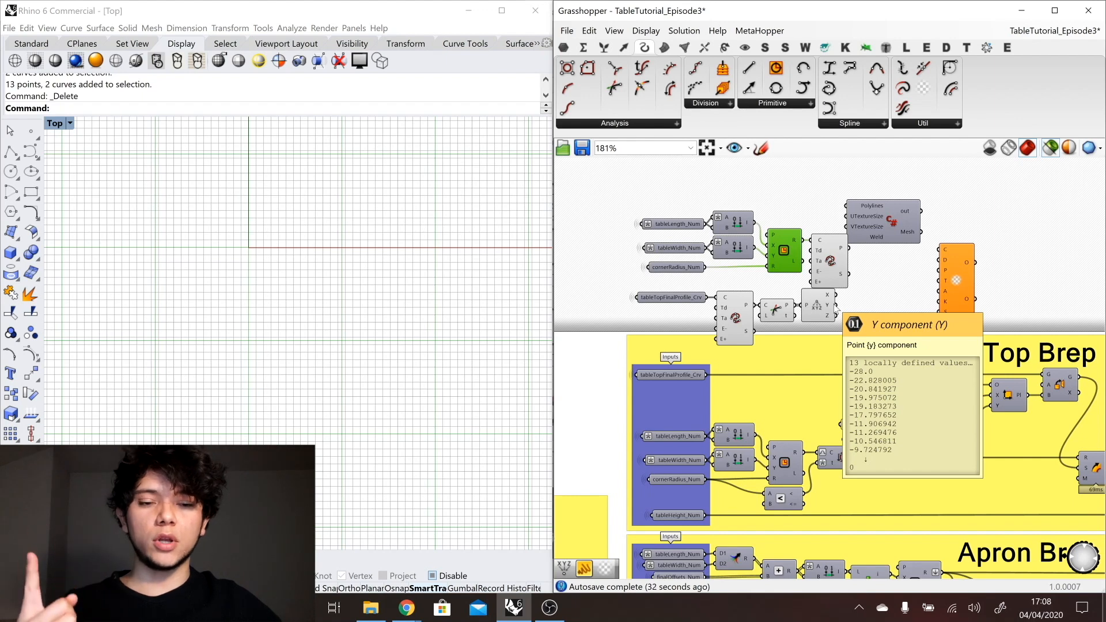
# Step: Add a Move component and connect the table outline polyline as its geometry input
pyautogui.doubleClick(837, 308)
pyautogui.write('move')
pyautogui.press('Return')
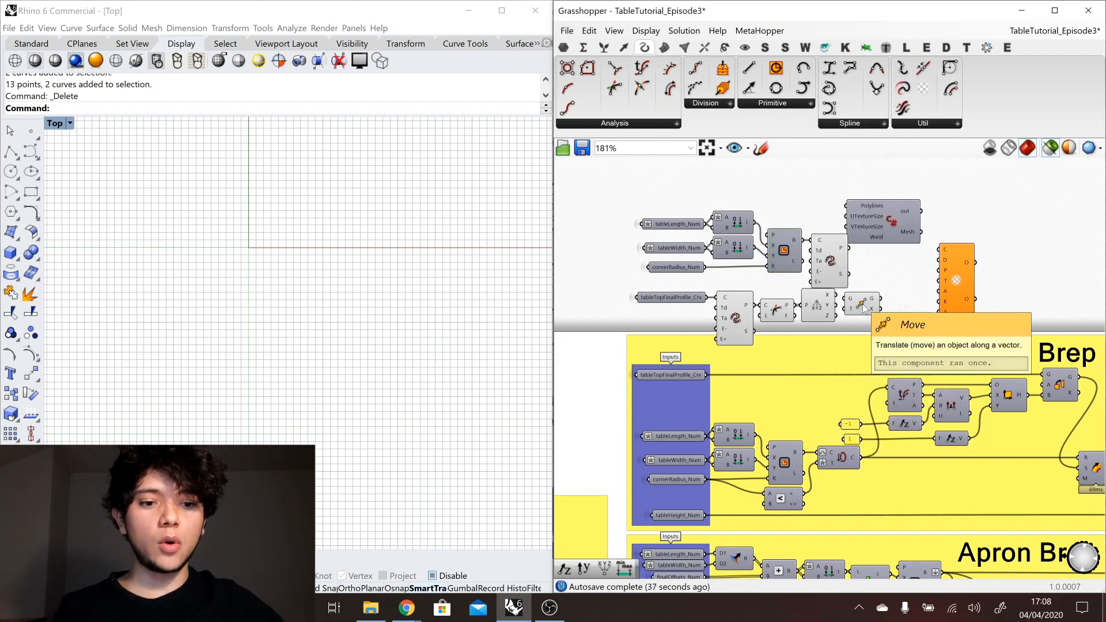
pyautogui.click(829, 248)
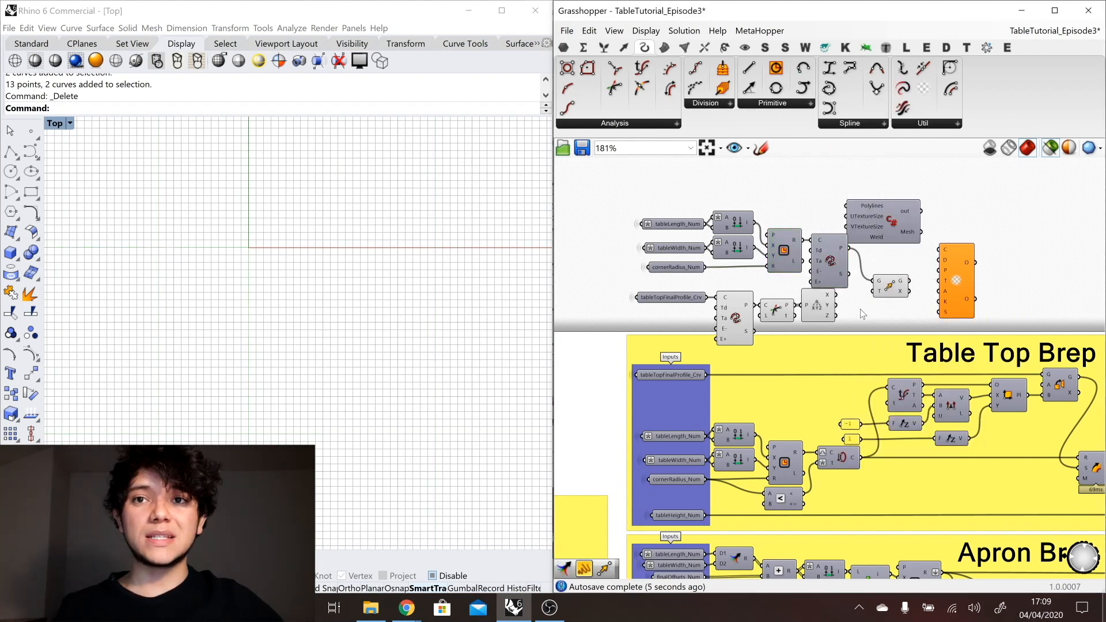
# Step: Place a Unit Z vector component beside the Y output of the profile's Deconstruct component and preview the profile polyline
pyautogui.doubleClick(860, 310)
pyautogui.write('z')
pyautogui.click(853, 296)
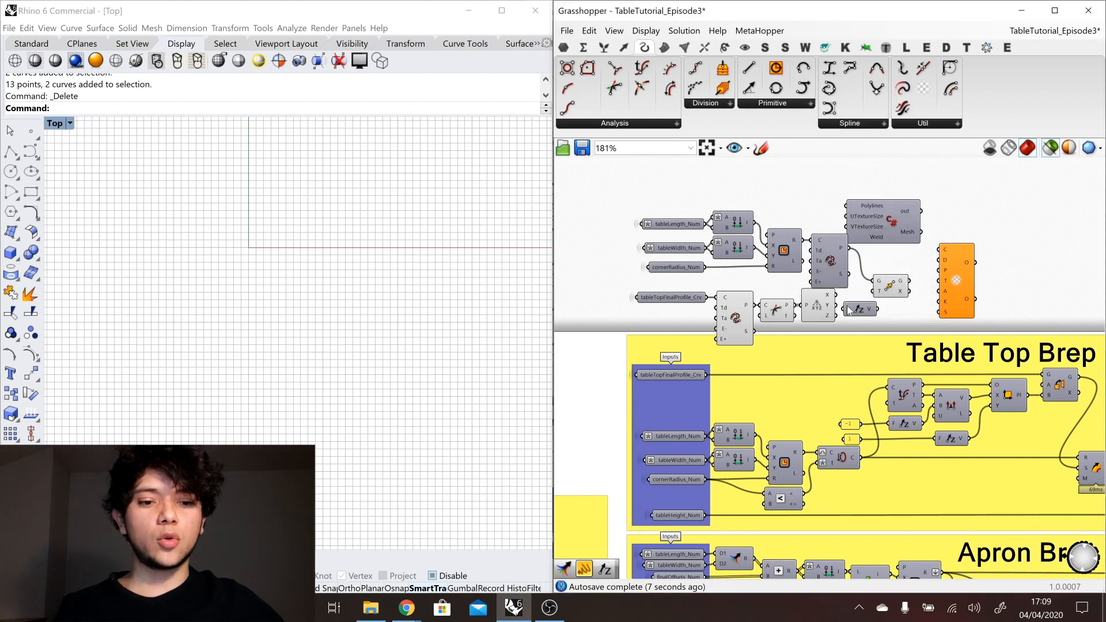
pyautogui.click(735, 314)
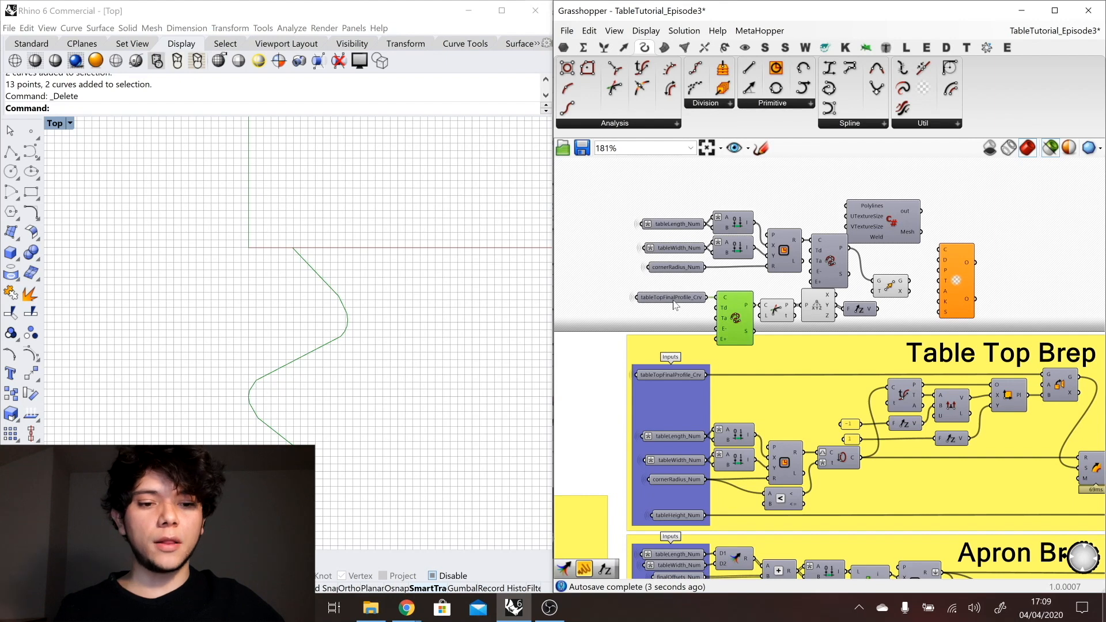
# Step: Use the Unit Z vectors as the translation of the Move component so the table outline is copied at the profile's heights, and show the Perspective view
pyautogui.moveTo(859, 309); pyautogui.dragTo(860, 302)
pyautogui.moveTo(891, 286); pyautogui.dragTo(898, 274)
pyautogui.moveTo(881, 279); pyautogui.dragTo(878, 302)
pyautogui.doubleClick(55, 122)
pyautogui.doubleClick(325, 122)
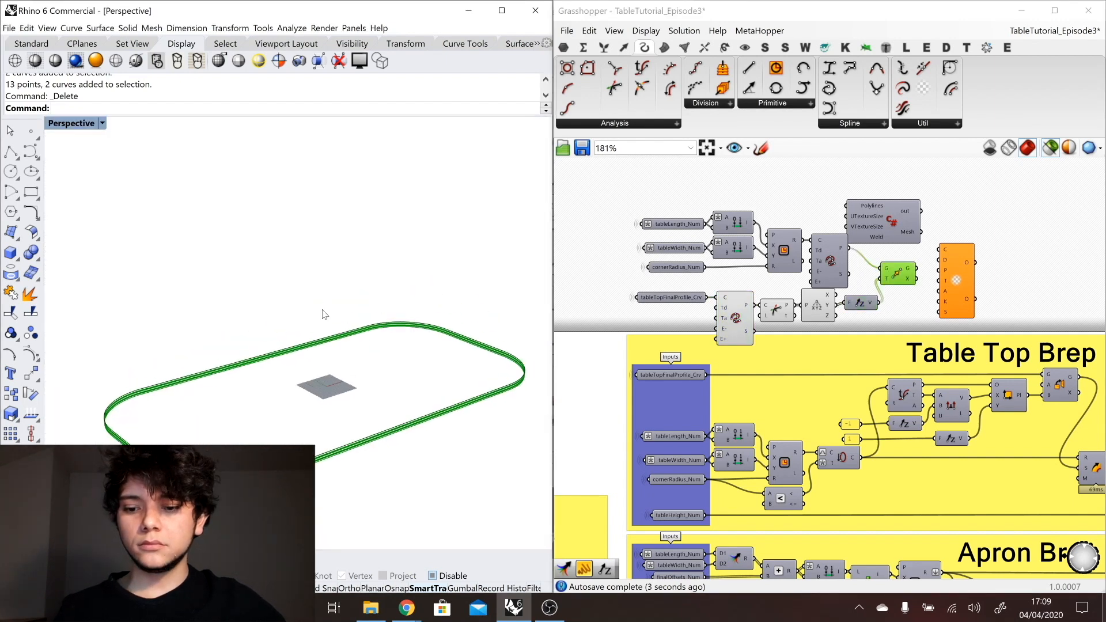
pyautogui.moveTo(323, 315); pyautogui.dragTo(194, 443, button='right')
pyautogui.scroll(-3, 183, 424)
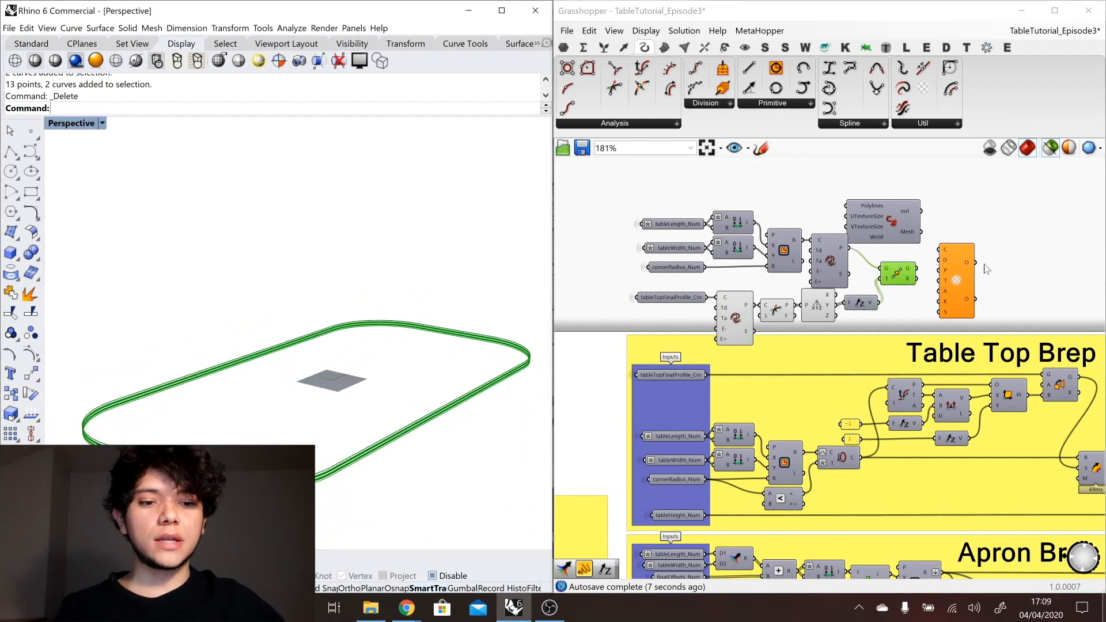
# Step: Connect the moved polylines and the profile's X coordinates to the polyline offset component's C and D inputs and graft both inputs
pyautogui.moveTo(887, 230); pyautogui.dragTo(964, 213)
pyautogui.moveTo(906, 280); pyautogui.dragTo(992, 277)
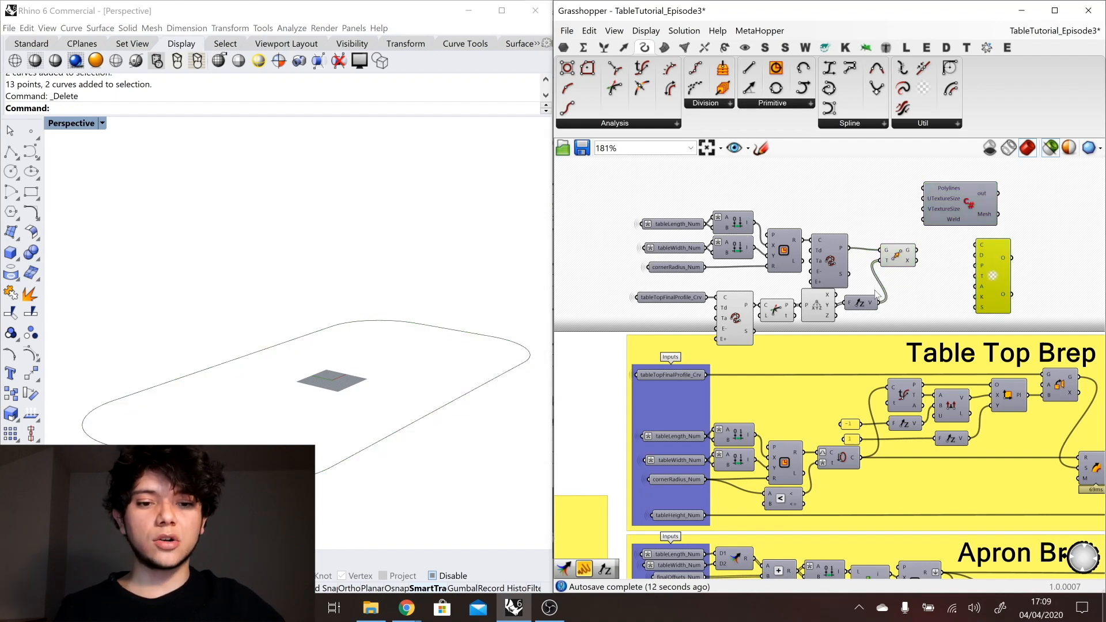
pyautogui.click(902, 279)
pyautogui.moveTo(910, 261); pyautogui.dragTo(912, 255)
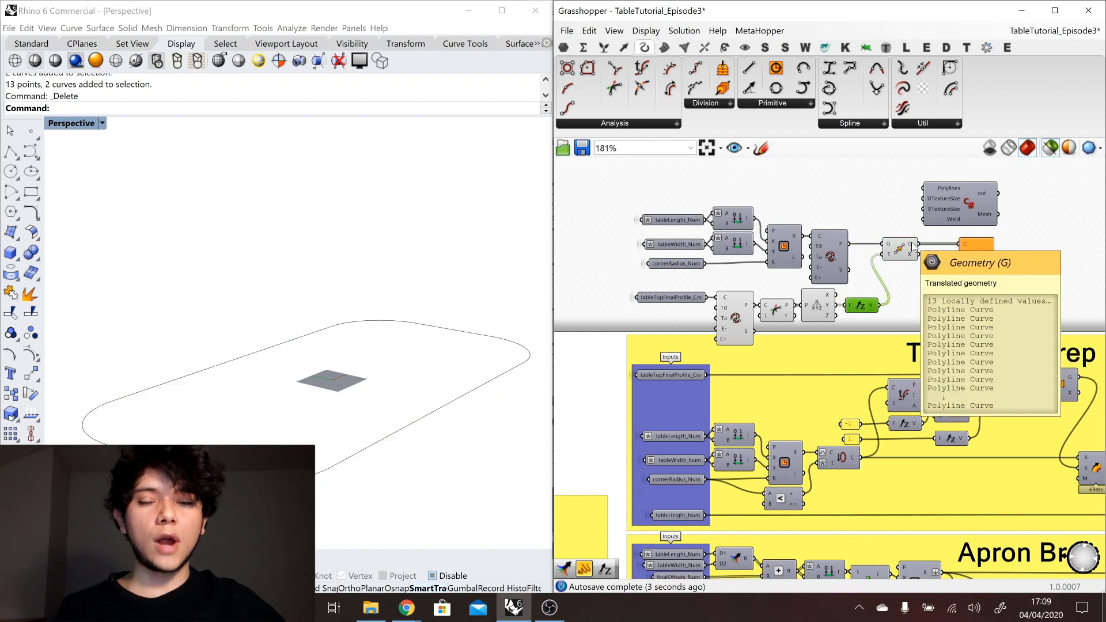
pyautogui.rightClick(915, 244)
pyautogui.rightClick(955, 243)
pyautogui.click(987, 346)
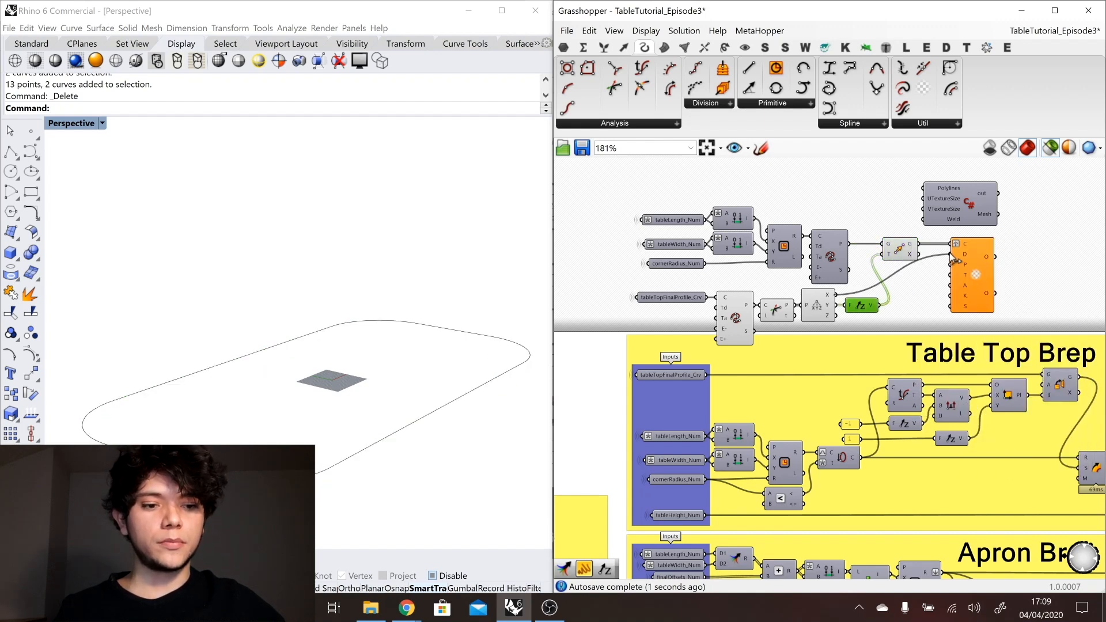
pyautogui.rightClick(954, 254)
pyautogui.click(987, 353)
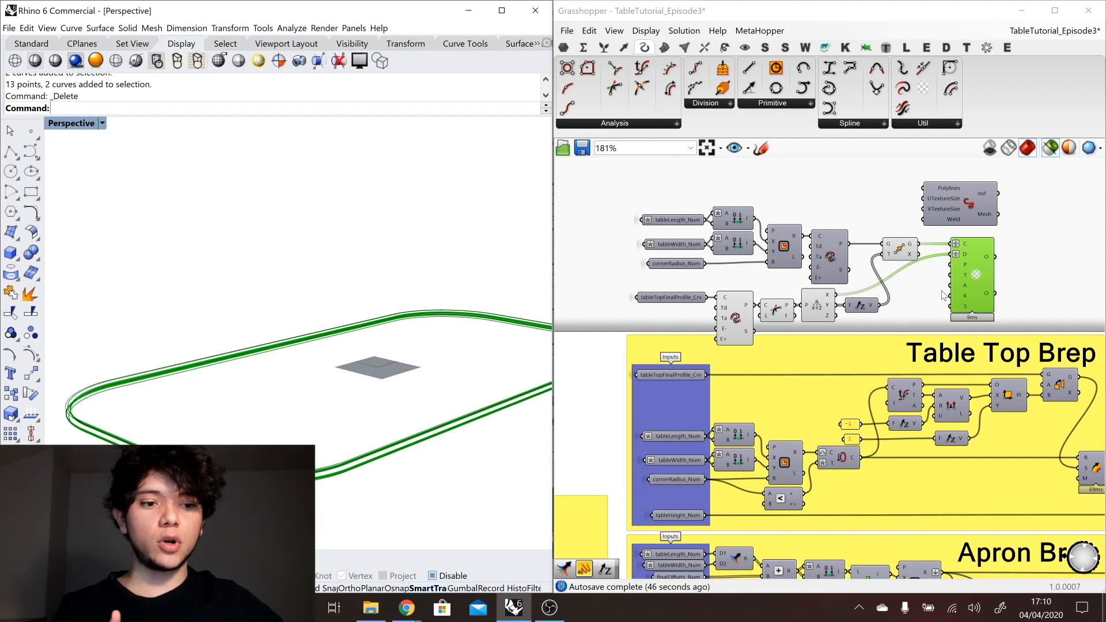
# Step: Flatten the offset component's first O output and connect it to the Polylines input of the LoftMesh script
pyautogui.rightClick(996, 257)
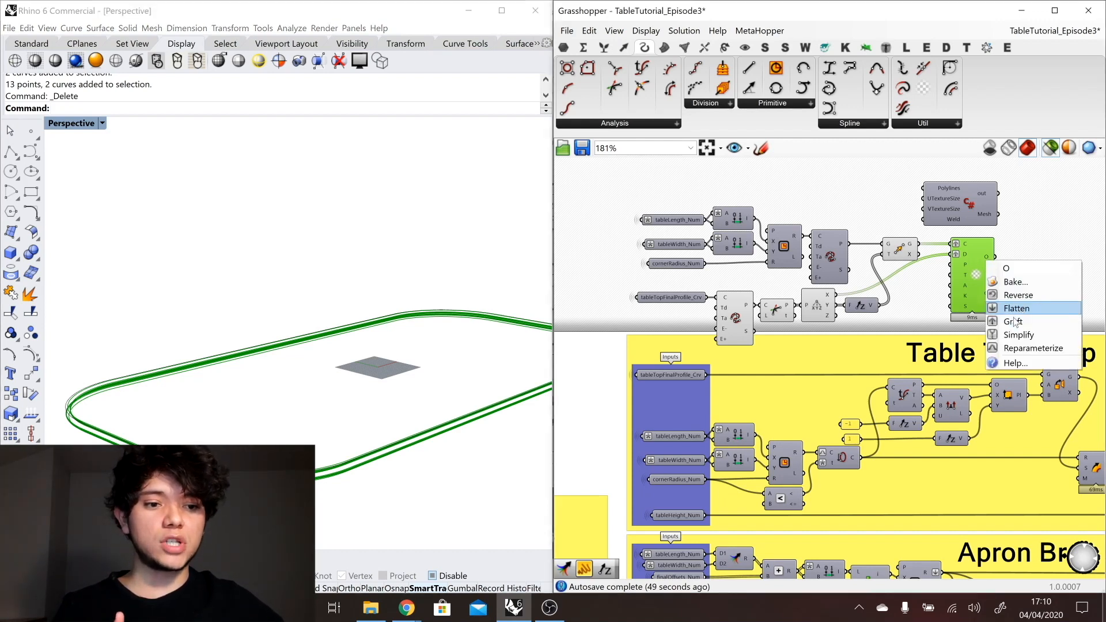
pyautogui.click(1014, 307)
pyautogui.moveTo(956, 202); pyautogui.dragTo(1044, 264)
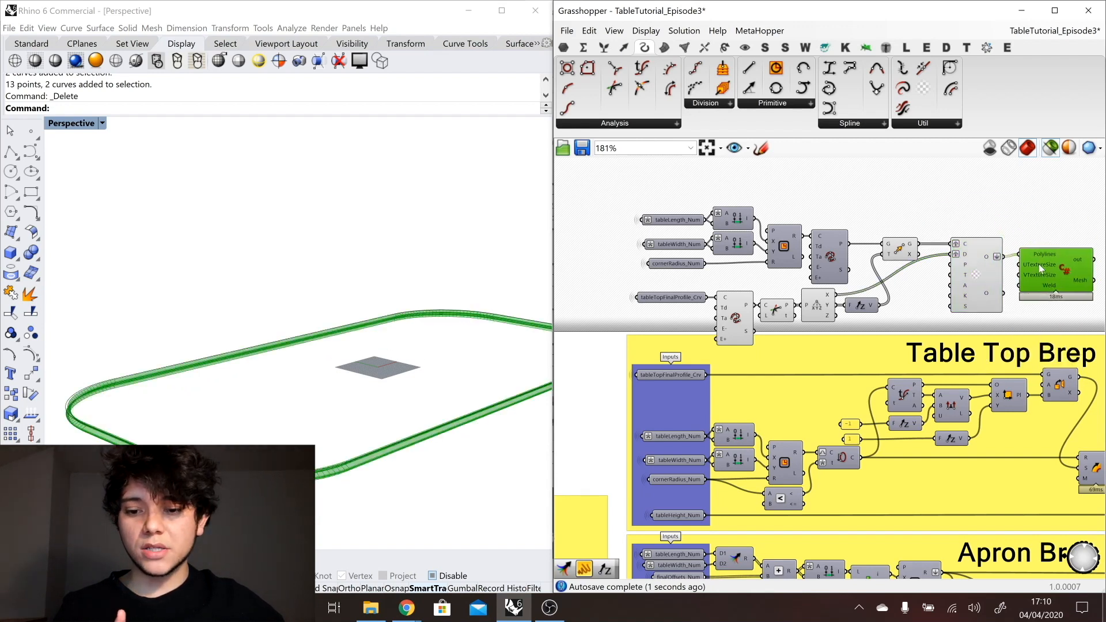
pyautogui.click(329, 416)
pyautogui.moveTo(329, 416); pyautogui.dragTo(406, 398, button='right')
pyautogui.scroll(6, 443, 398)
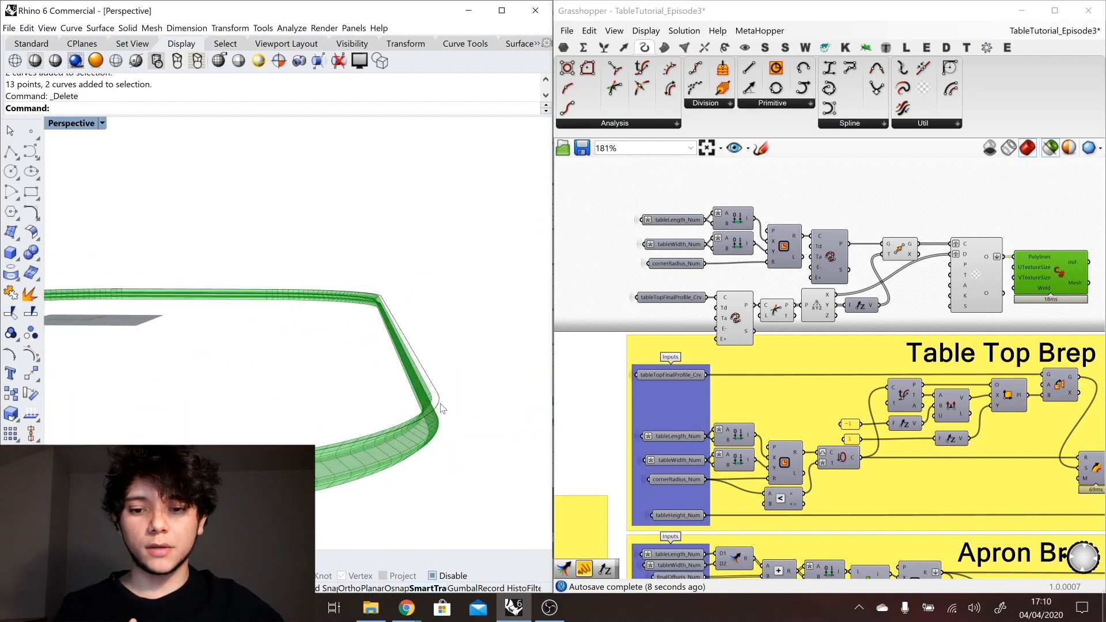
# Step: Set the table top profile to 47 Degree Rounded Chamfer and examine the lofted mesh along the table edge
pyautogui.scroll(-6, 999, 244)
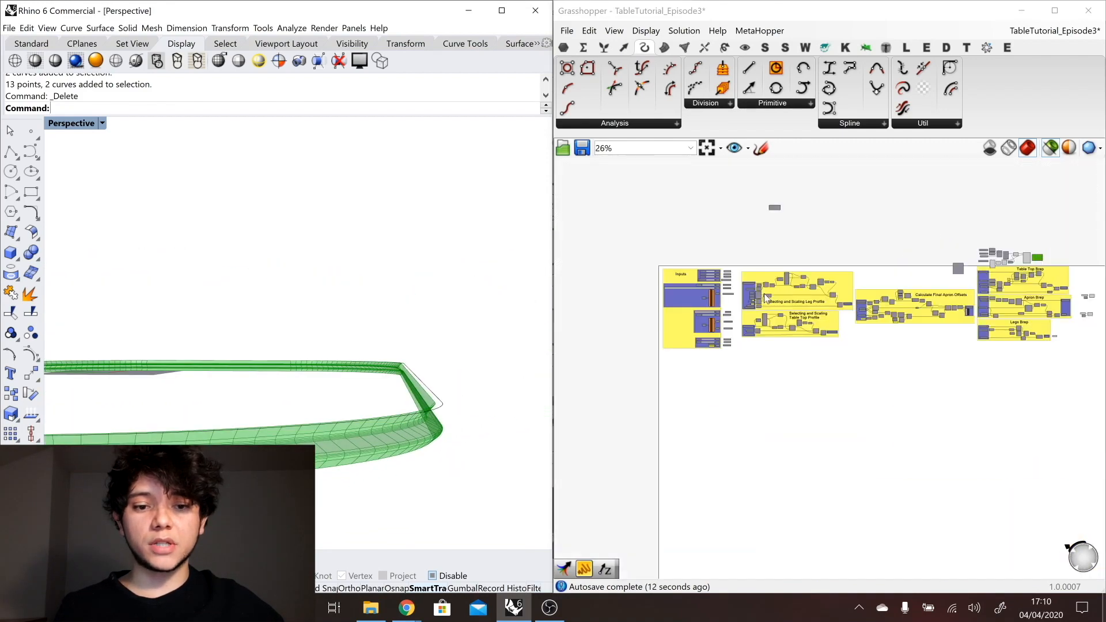
pyautogui.scroll(8, 688, 300)
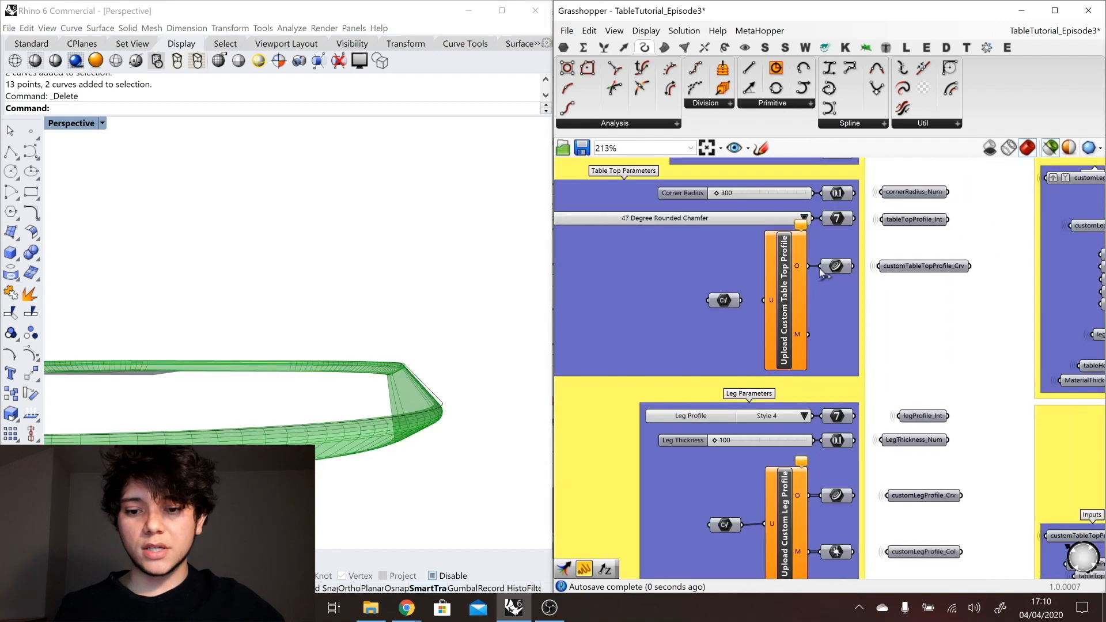
pyautogui.moveTo(443, 412); pyautogui.dragTo(371, 336, button='right')
pyautogui.scroll(-5, 718, 396)
pyautogui.scroll(-5, 680, 397)
pyautogui.scroll(-3, 388, 398)
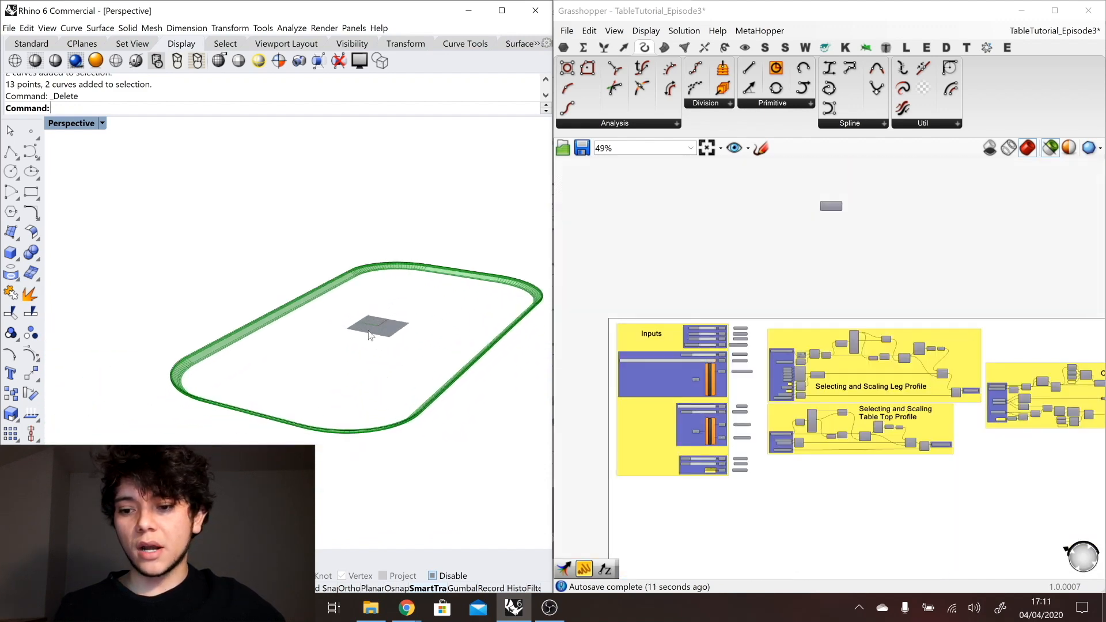
pyautogui.scroll(4, 371, 336)
pyautogui.moveTo(110, 371); pyautogui.dragTo(134, 334, button='right')
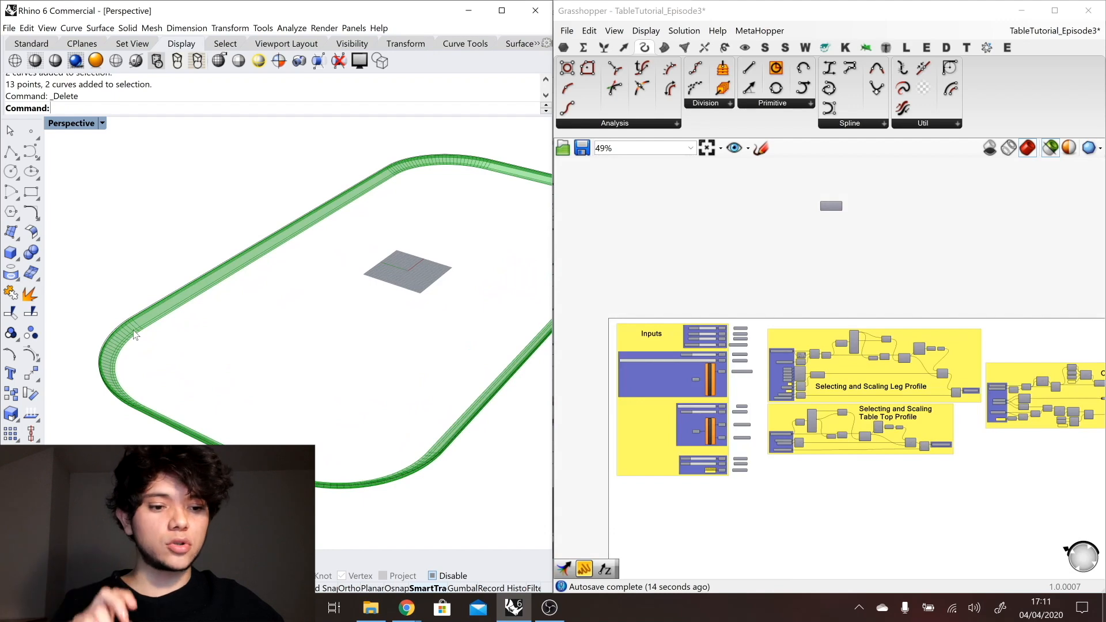
pyautogui.scroll(-3, 845, 479)
pyautogui.scroll(6, 980, 438)
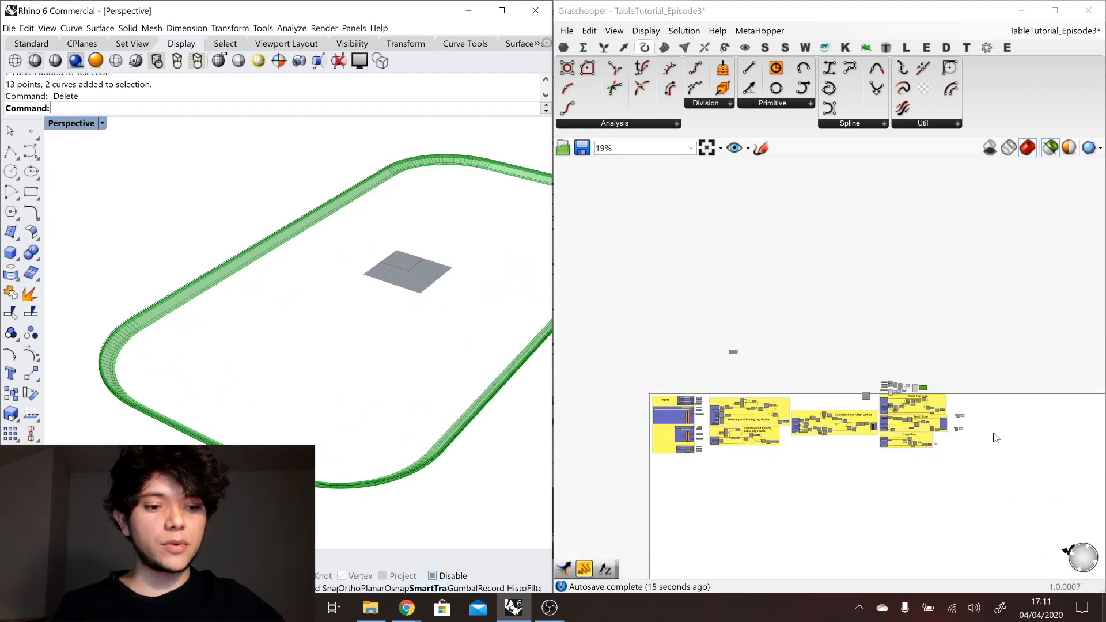
# Step: Examine the mesh generated from tableTop_Brep and compare its faces with those of the LoftMesh result
pyautogui.scroll(7, 932, 394)
pyautogui.click(1003, 377)
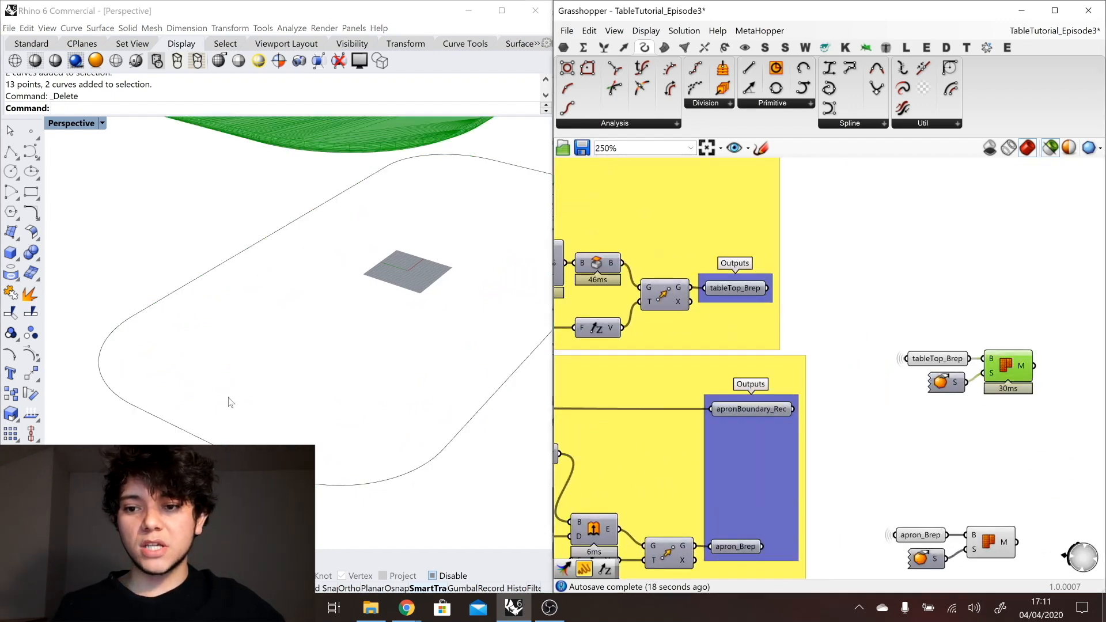
pyautogui.scroll(-1, 192, 422)
pyautogui.moveTo(192, 423); pyautogui.dragTo(360, 198, button='right')
pyautogui.scroll(-4, 368, 252)
pyautogui.moveTo(436, 192); pyautogui.dragTo(172, 279, button='right')
pyautogui.scroll(2, 171, 279)
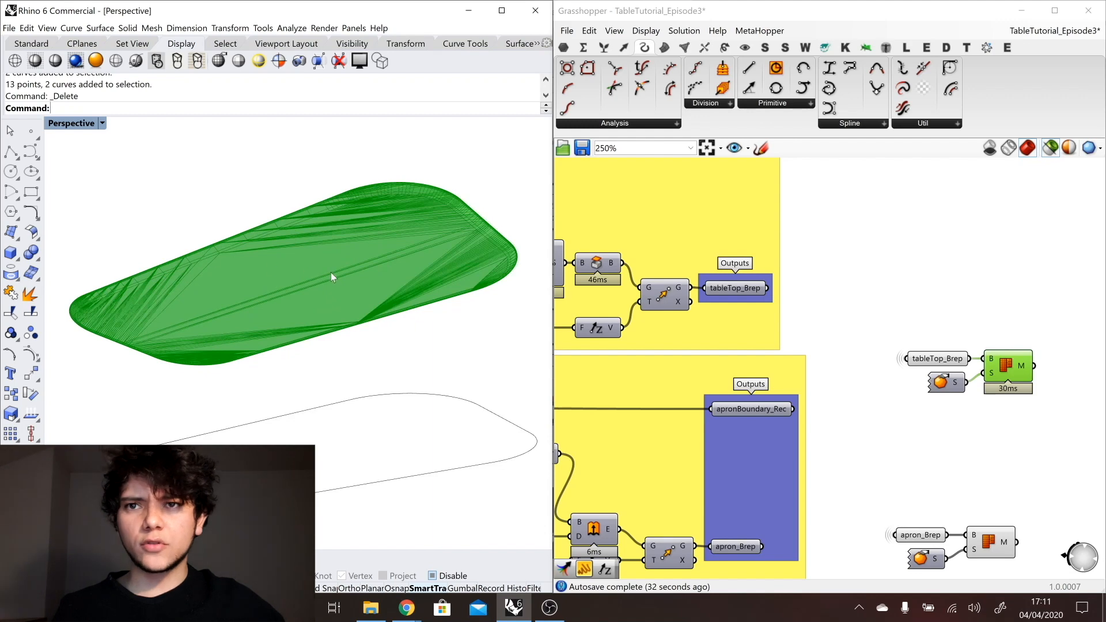
pyautogui.moveTo(331, 278); pyautogui.dragTo(244, 299, button='right')
pyautogui.scroll(-2, 244, 299)
pyautogui.scroll(-3, 933, 334)
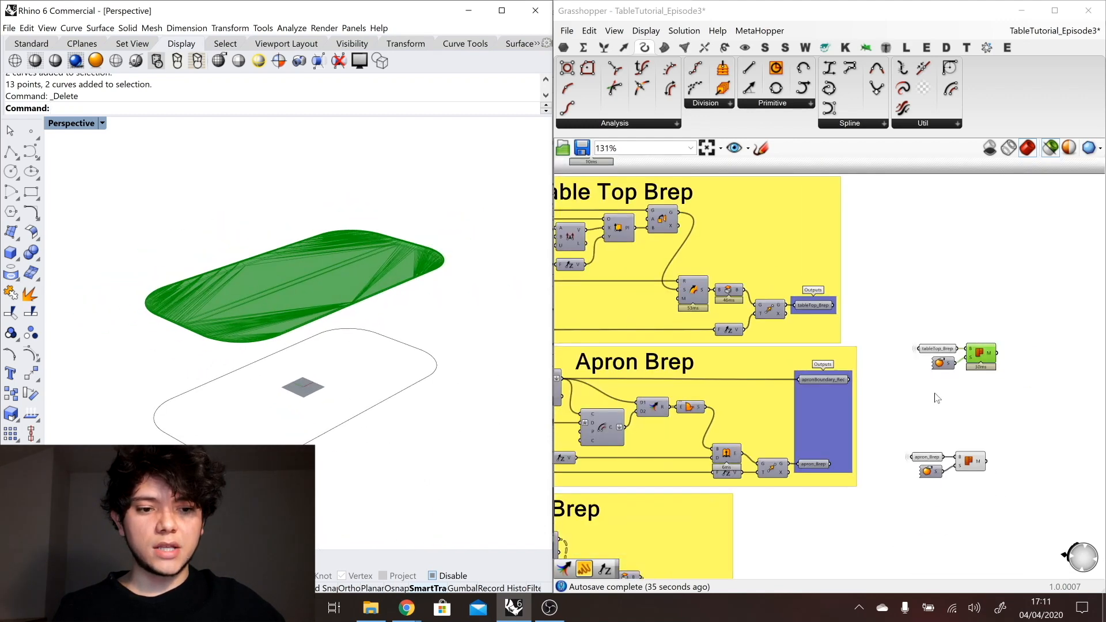
pyautogui.scroll(-3, 938, 397)
pyautogui.scroll(4, 831, 324)
pyautogui.scroll(2, 252, 439)
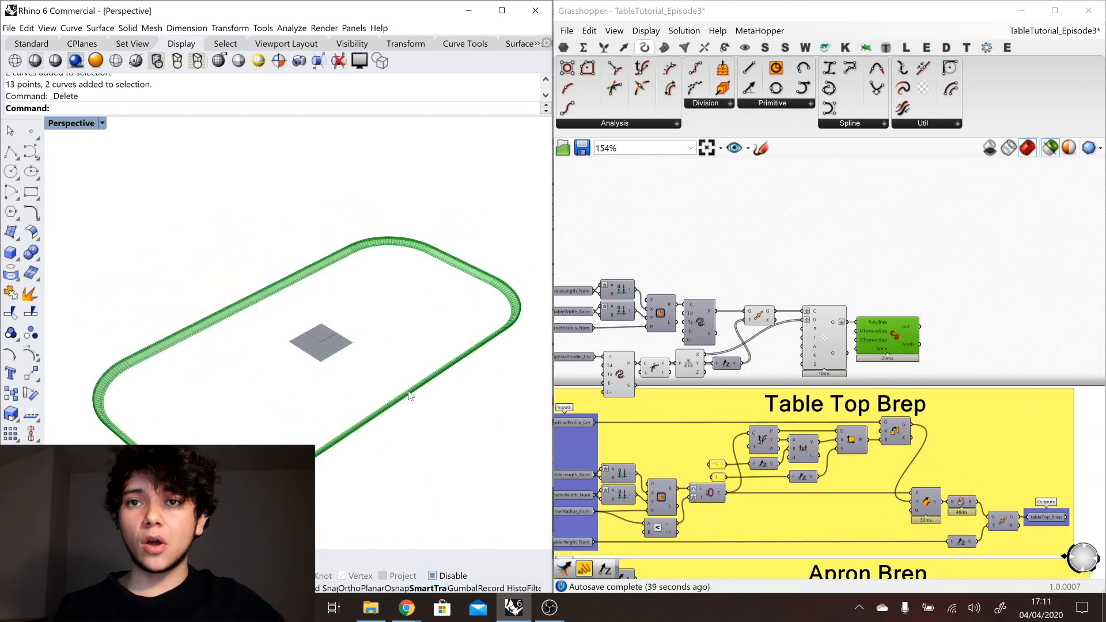
# Step: Compare the converted outline polyline and the LoftMesh edge with the capped solid in the Table Top Brep group
pyautogui.click(712, 321)
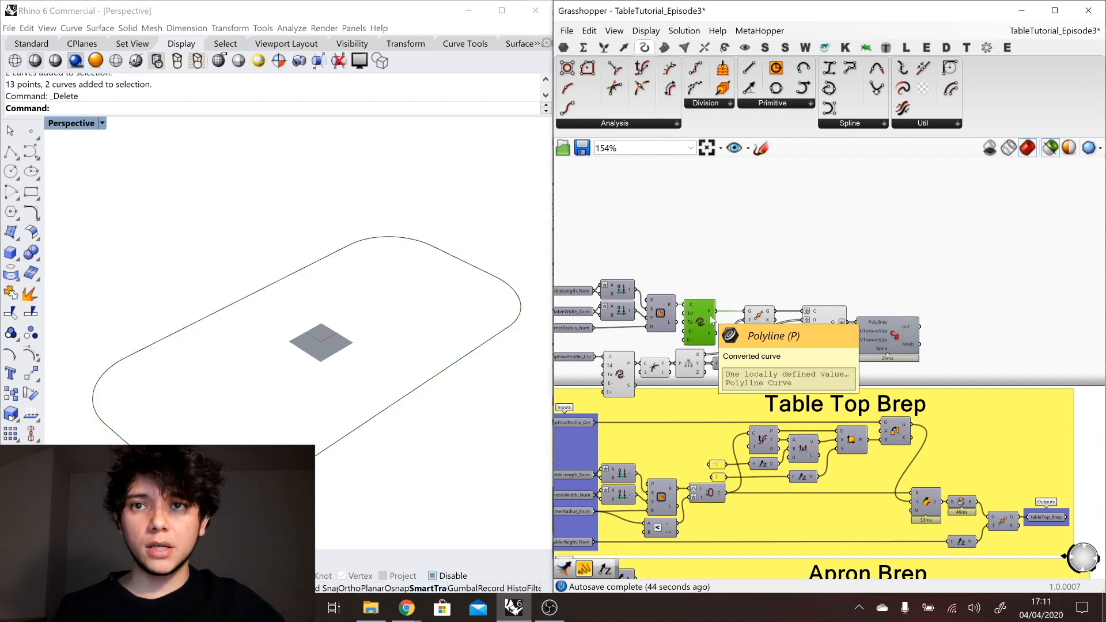
pyautogui.scroll(-2, 921, 361)
pyautogui.scroll(3, 736, 364)
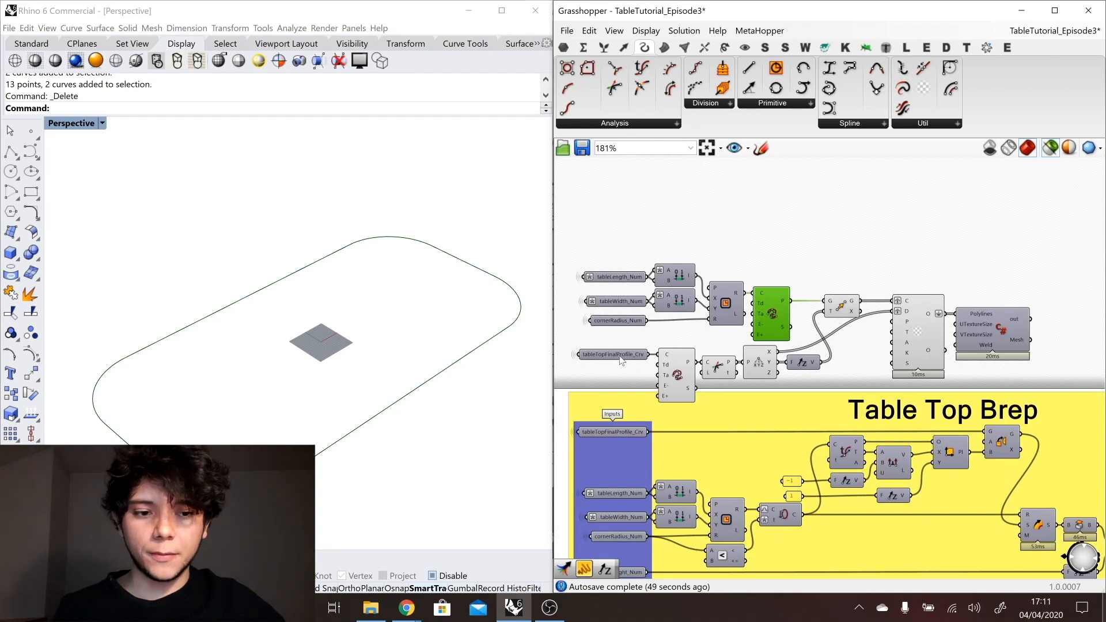
pyautogui.scroll(-2, 621, 360)
pyautogui.click(900, 337)
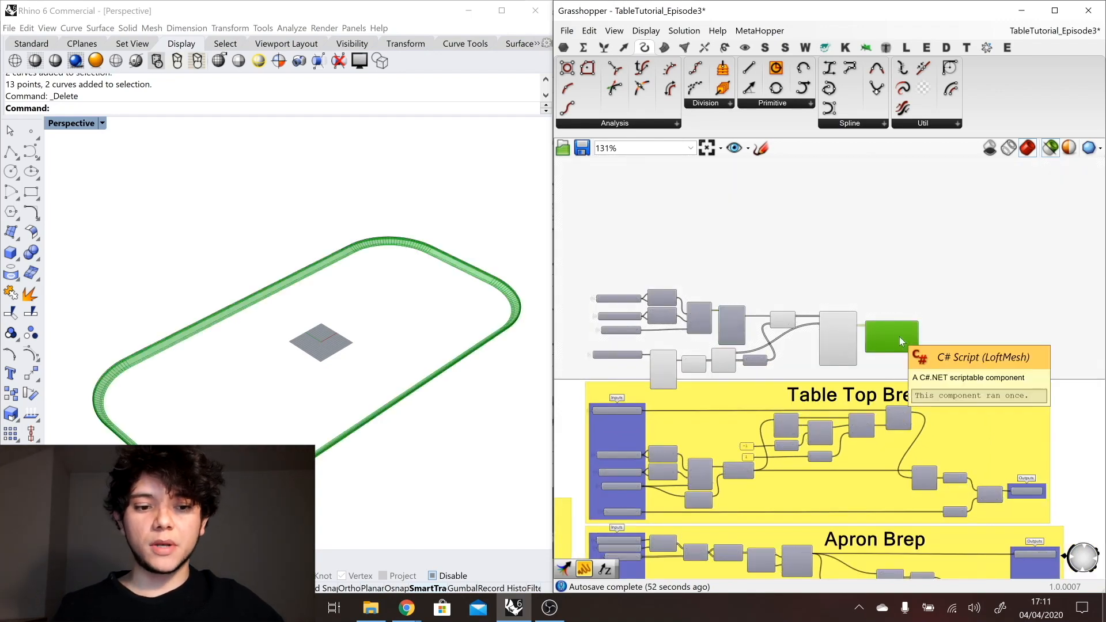
pyautogui.scroll(-2, 936, 262)
pyautogui.scroll(4, 954, 427)
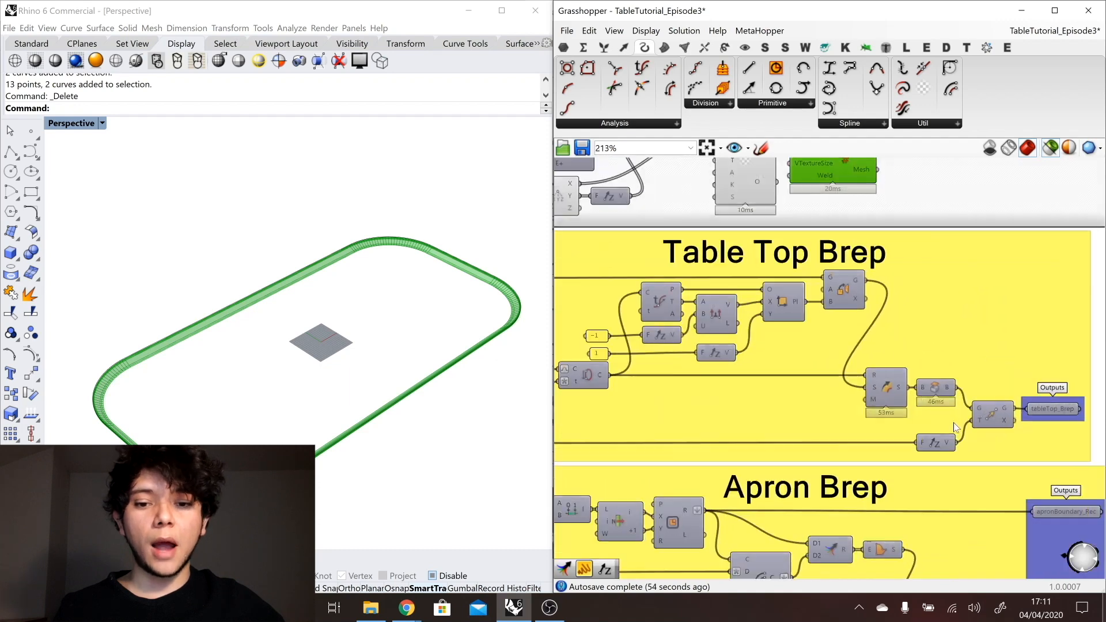
pyautogui.click(936, 389)
pyautogui.scroll(-3, 872, 431)
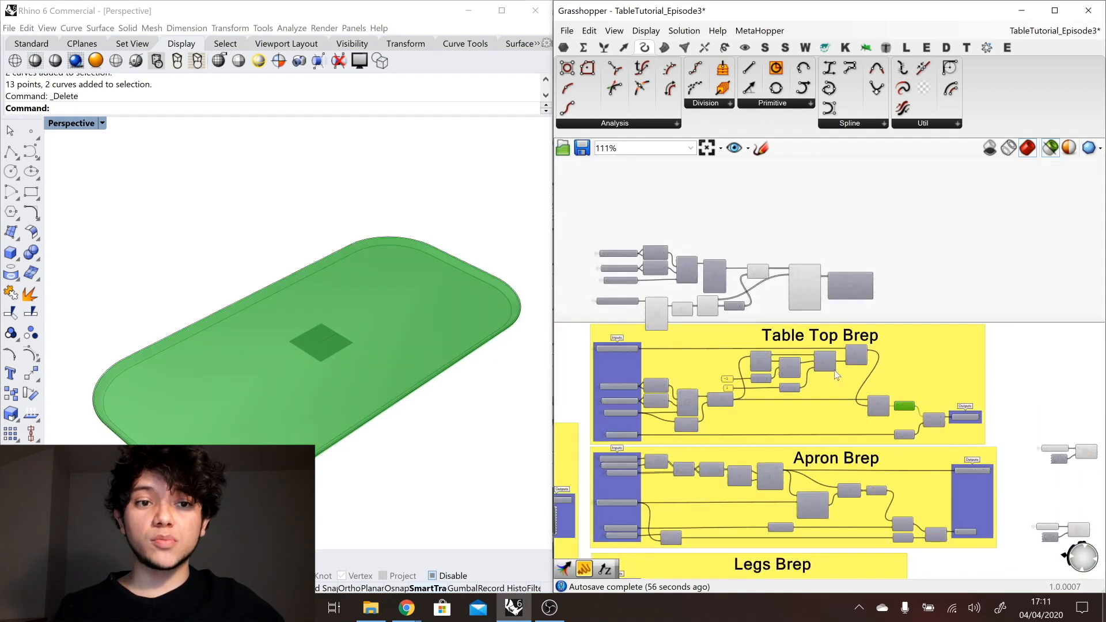
pyautogui.scroll(2, 836, 231)
# Step: Place a Pufferfish Polyline To Mesh component beside the LoftMesh script
pyautogui.click(824, 48)
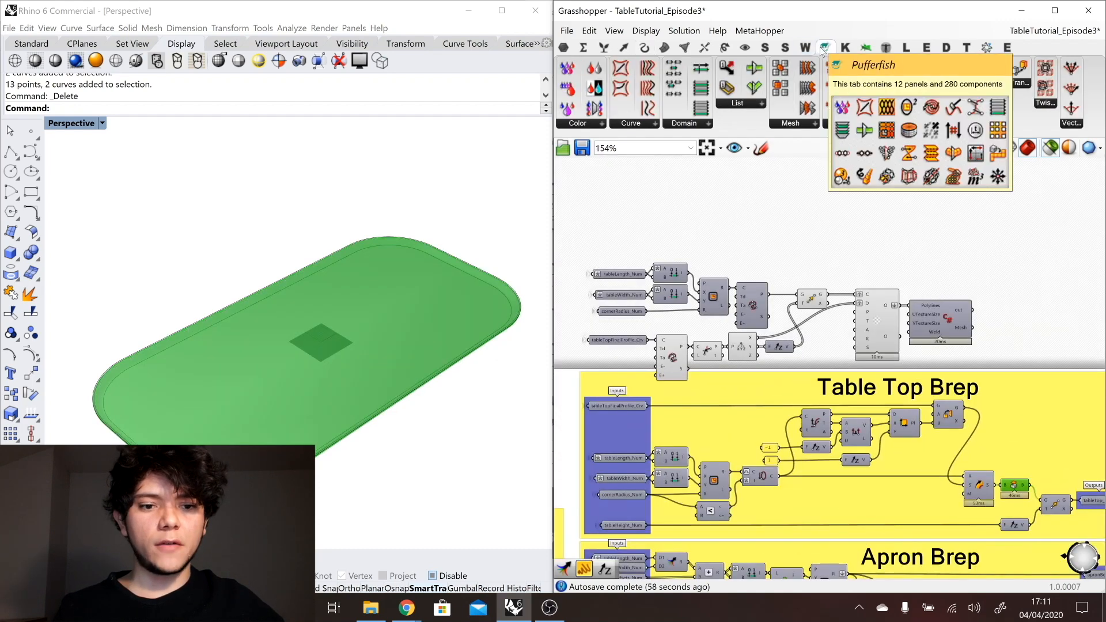
pyautogui.click(814, 123)
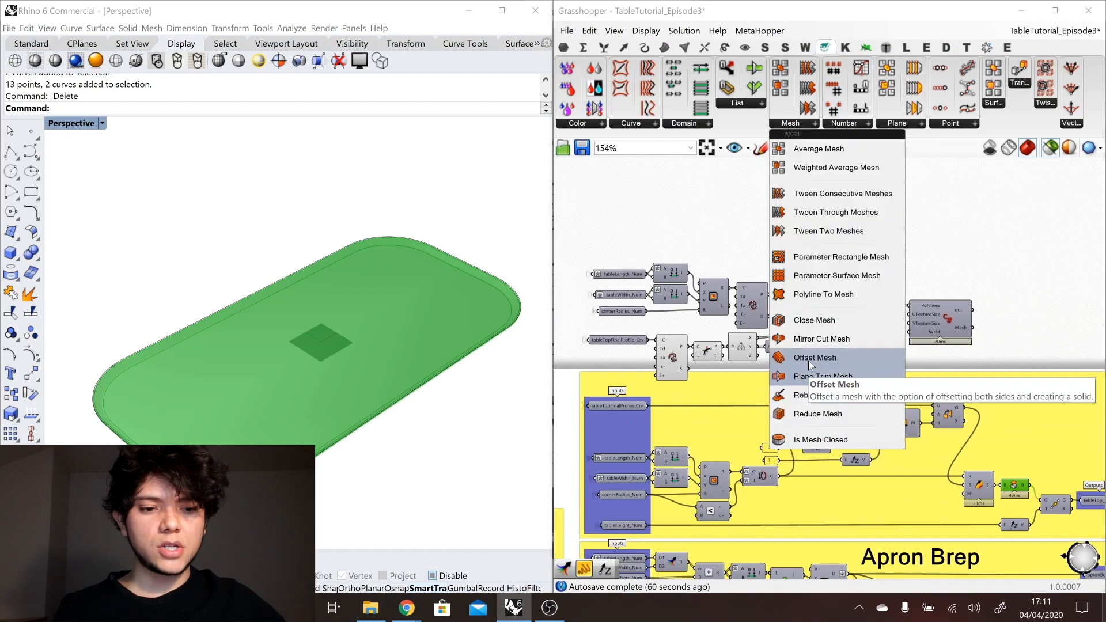
pyautogui.click(823, 294)
pyautogui.click(1018, 314)
pyautogui.scroll(1, 928, 321)
# Step: Feed the flattened offset polylines into two aligned List Item components, reversing the list input of the second one
pyautogui.click(813, 306)
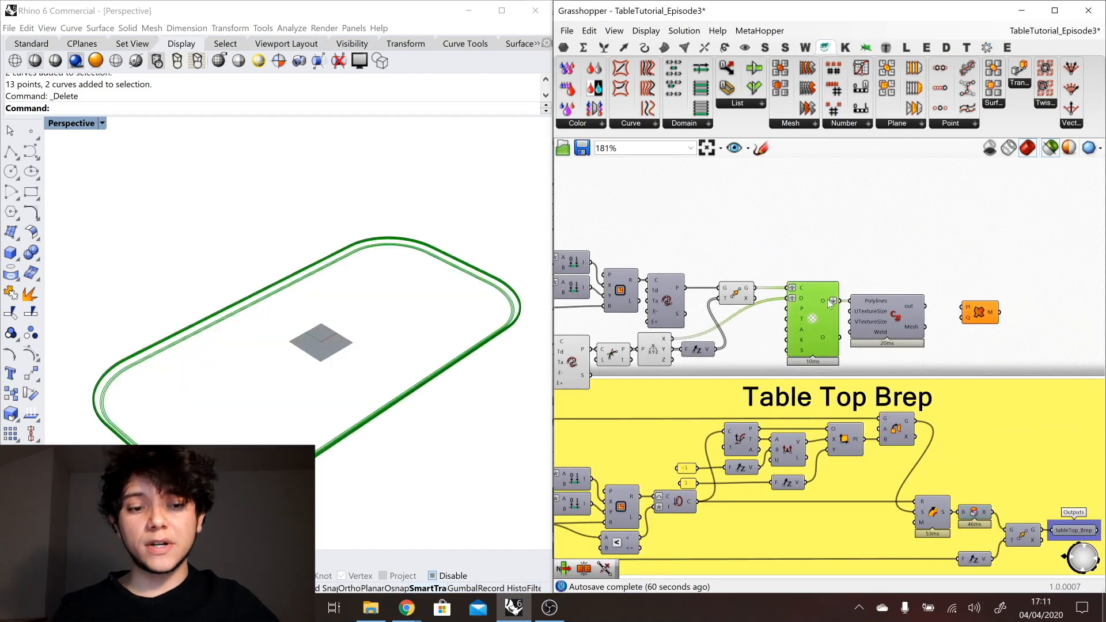
pyautogui.moveTo(827, 299); pyautogui.dragTo(880, 241)
pyautogui.click(876, 256)
pyautogui.keyDown('alt'); pyautogui.moveTo(880, 241); pyautogui.dragTo(883, 277); pyautogui.keyUp('alt')
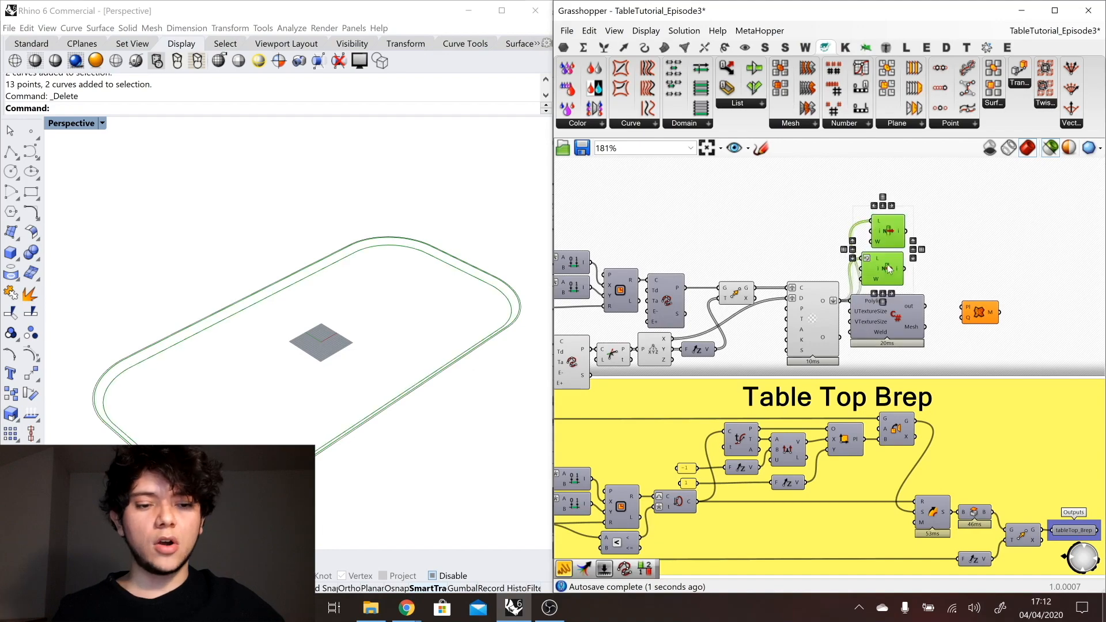
pyautogui.moveTo(882, 259); pyautogui.dragTo(887, 255)
pyautogui.click(897, 202)
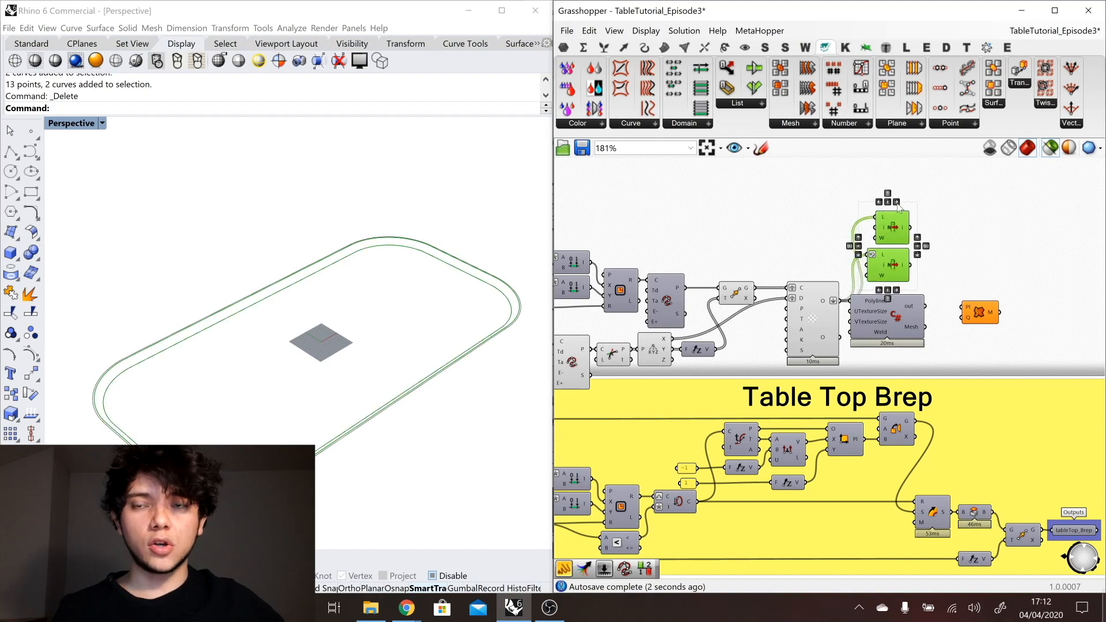
# Step: Merge the two extracted end polylines and connect them to the Polyline To Mesh component to mesh the top and bottom faces
pyautogui.scroll(1, 948, 242)
pyautogui.click(950, 241)
pyautogui.doubleClick(949, 240)
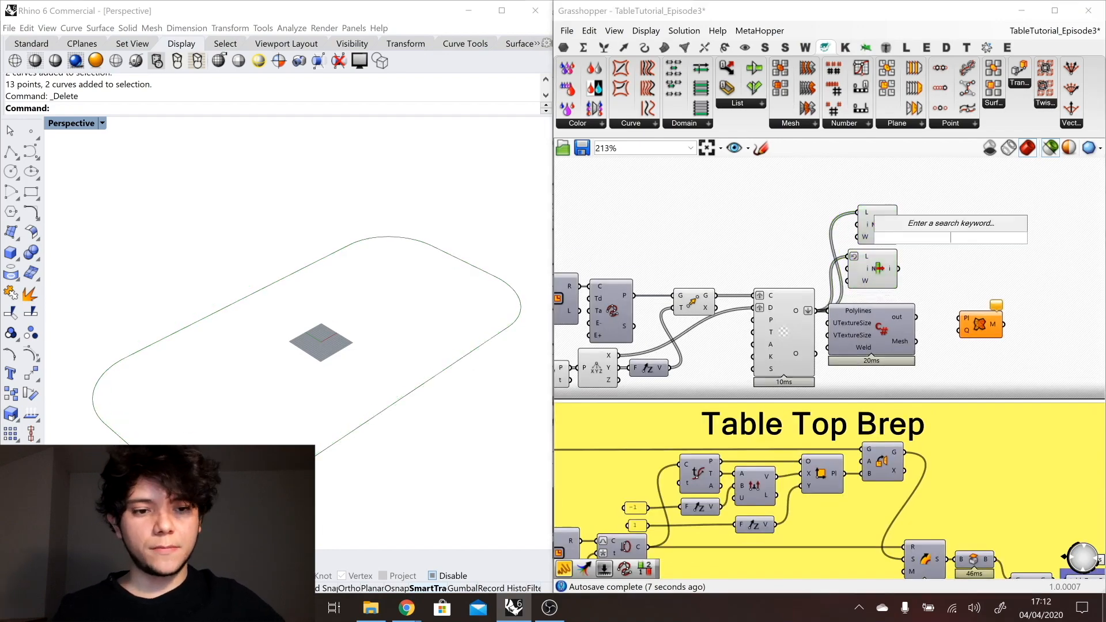
pyautogui.write('merge')
pyautogui.press('Return')
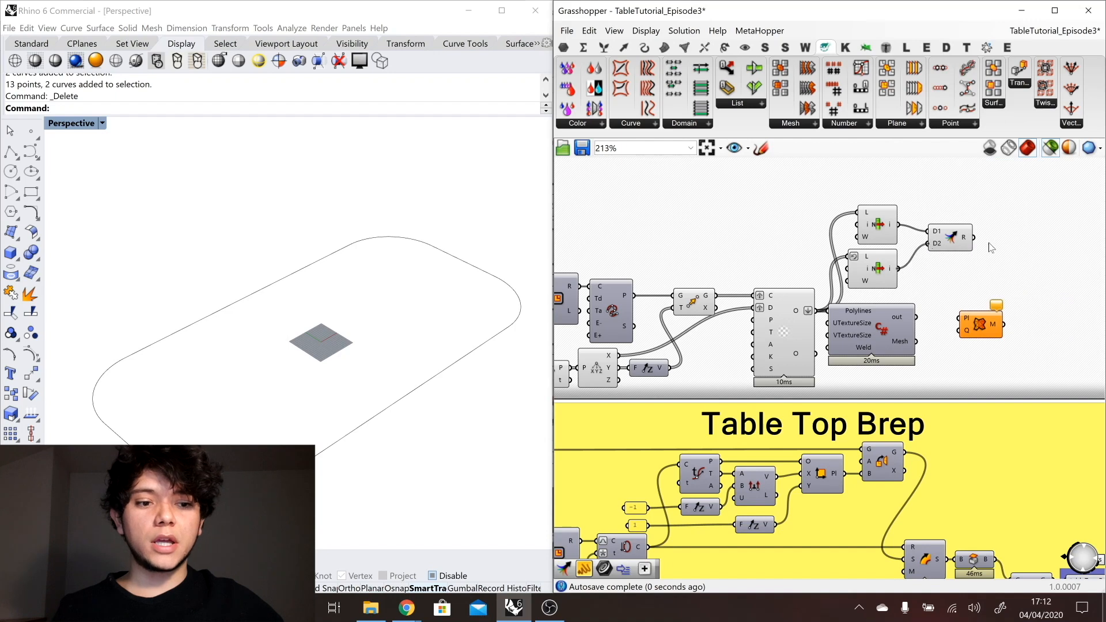
pyautogui.click(961, 246)
pyautogui.moveTo(977, 304); pyautogui.dragTo(986, 257)
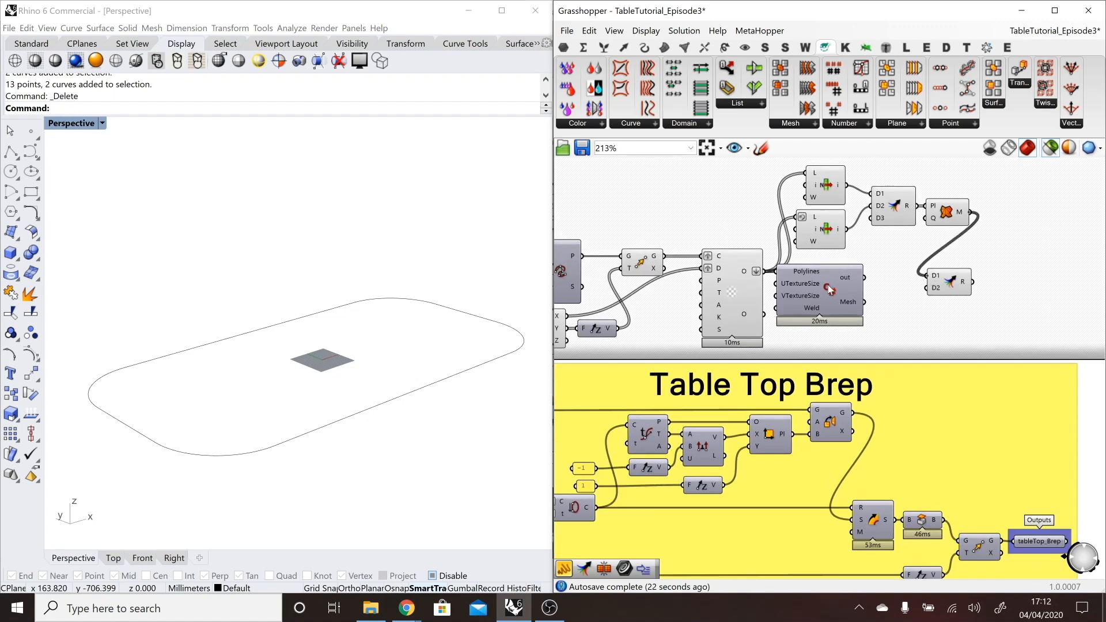
# Step: Combine the LoftMesh output with the top and bottom face meshes in the second Merge component
pyautogui.moveTo(813, 304); pyautogui.dragTo(969, 304)
pyautogui.scroll(3, 991, 322)
pyautogui.click(993, 320)
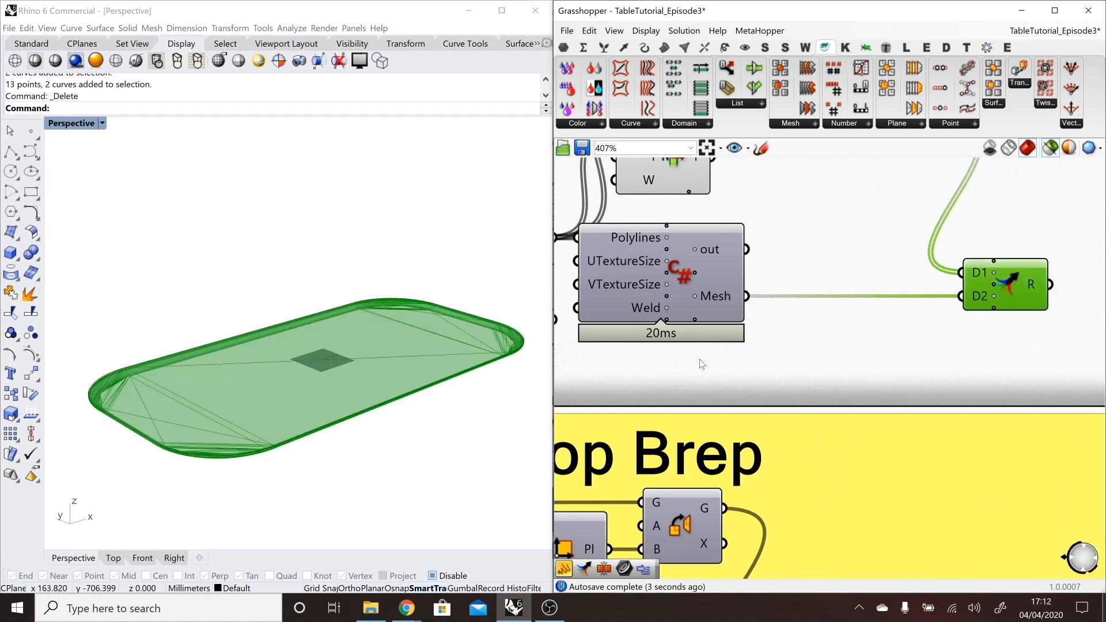
# Step: Add a Mesh Join component after the second Merge to join the table top meshes, and inspect the joined mesh
pyautogui.scroll(-3, 695, 374)
pyautogui.doubleClick(904, 358)
pyautogui.write('joi')
pyautogui.click(887, 323)
pyautogui.moveTo(880, 328); pyautogui.dragTo(884, 358)
pyautogui.click(909, 361)
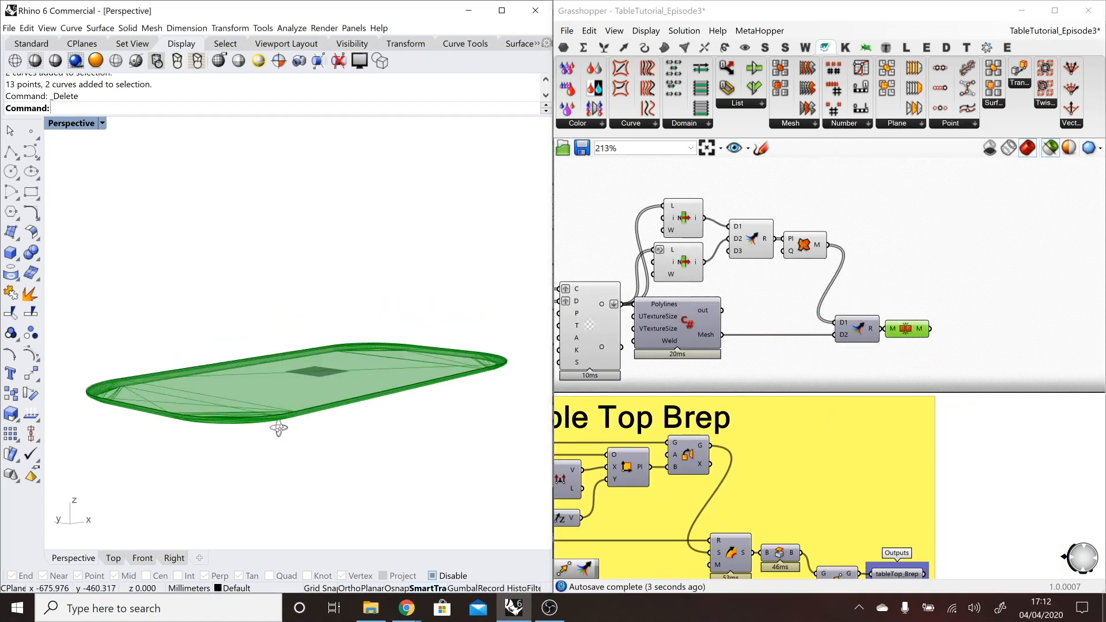
pyautogui.moveTo(279, 425); pyautogui.dragTo(192, 407, button='right')
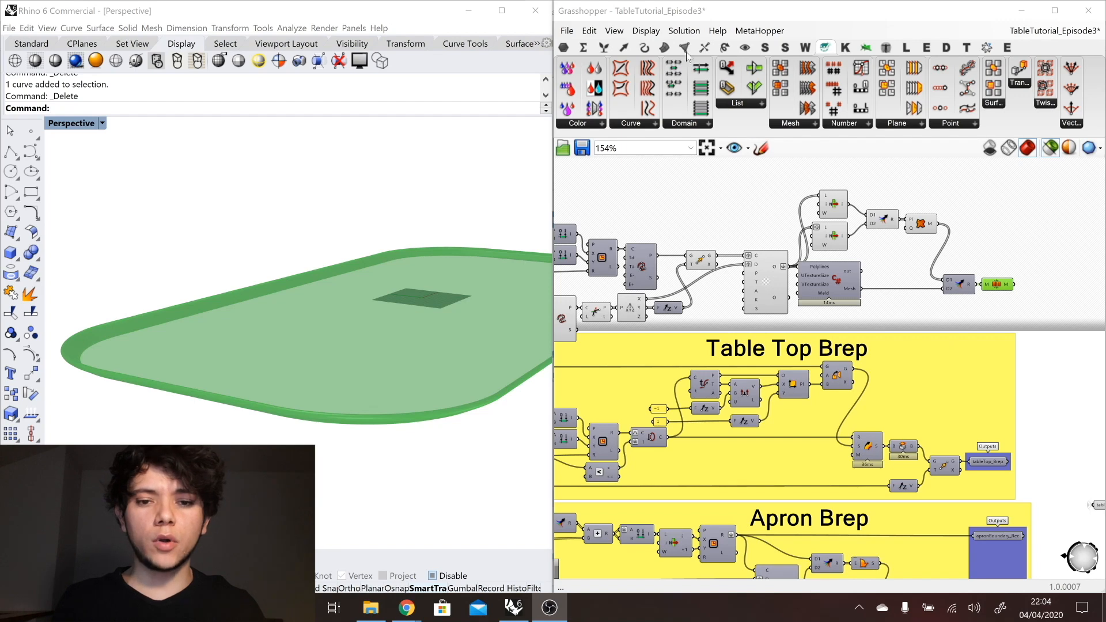
# Step: Open MetaHopper's Bottleneck Navigator to compare the computation times of the components
pyautogui.click(749, 30)
pyautogui.click(789, 79)
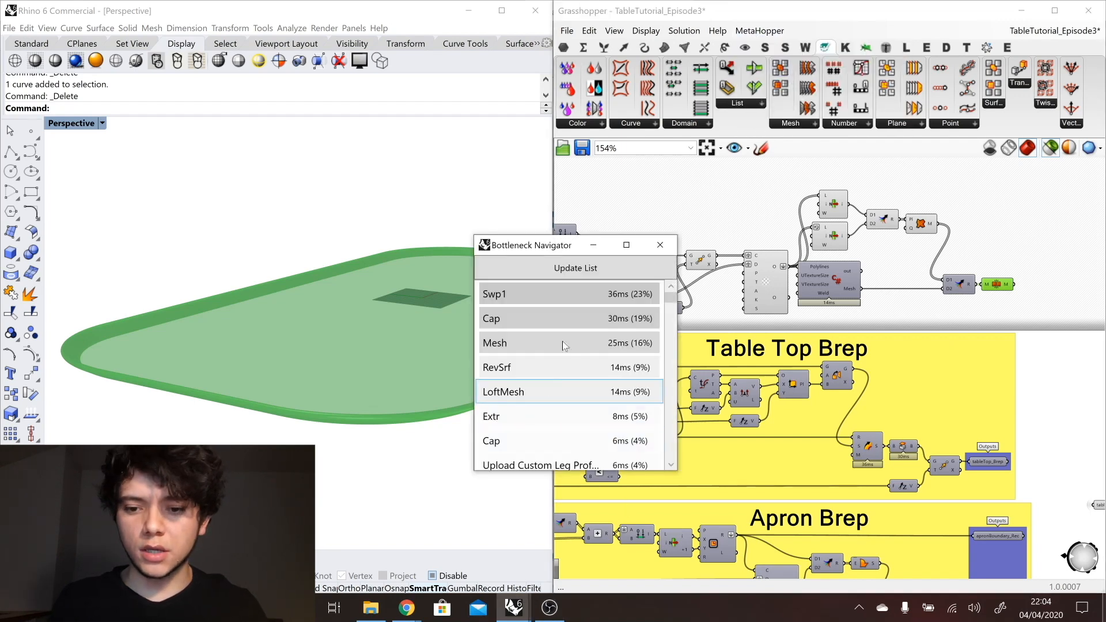
# Step: Compare the computation times of the Sweep, Cap and LoftMesh components in the Bottleneck Navigator and inspect the LoftMesh and joined mesh
pyautogui.click(512, 295)
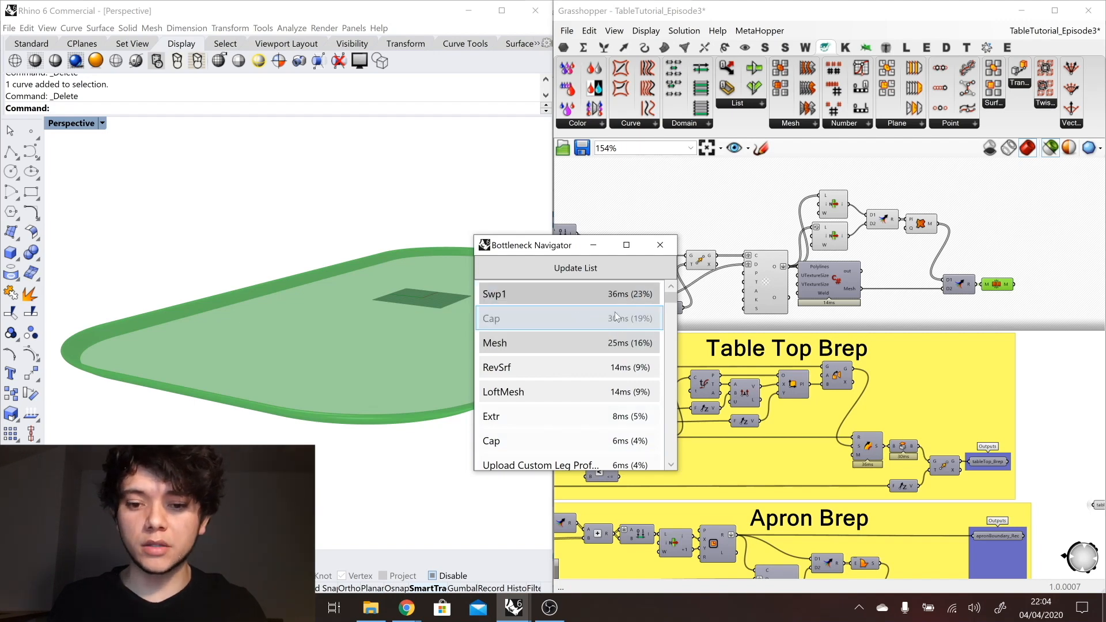
pyautogui.click(842, 281)
pyautogui.scroll(2, 838, 270)
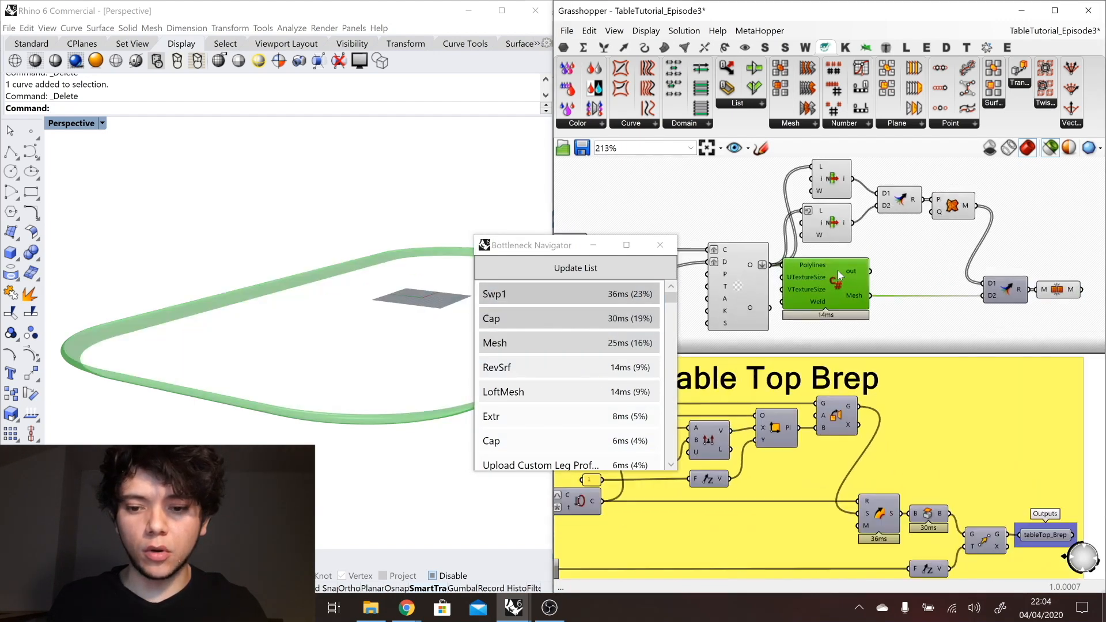
pyautogui.click(523, 396)
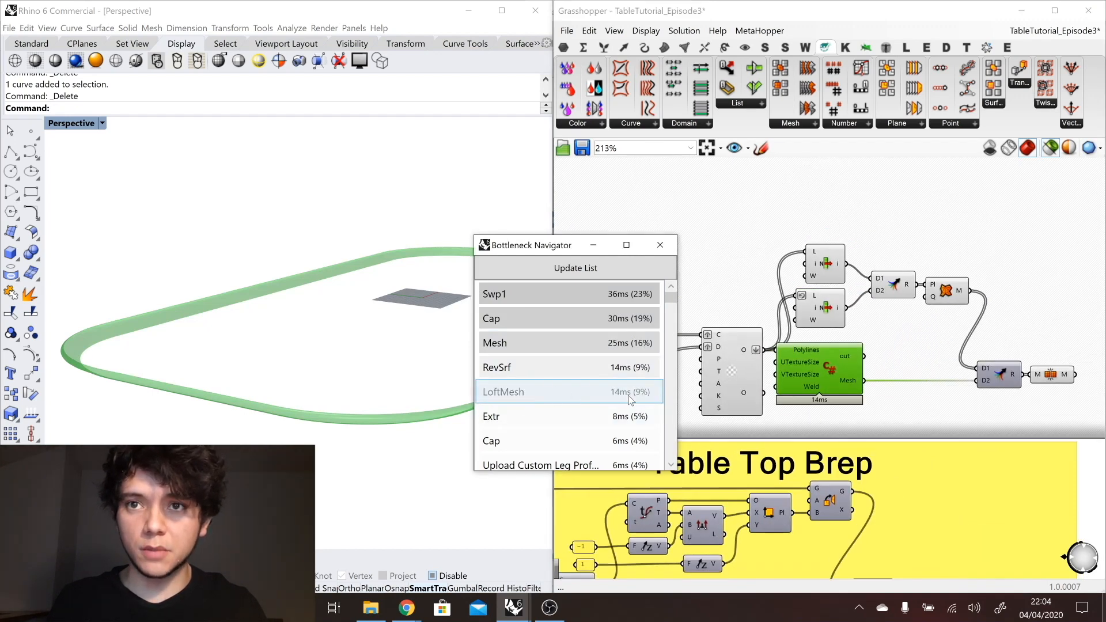
pyautogui.moveTo(669, 300); pyautogui.dragTo(668, 301)
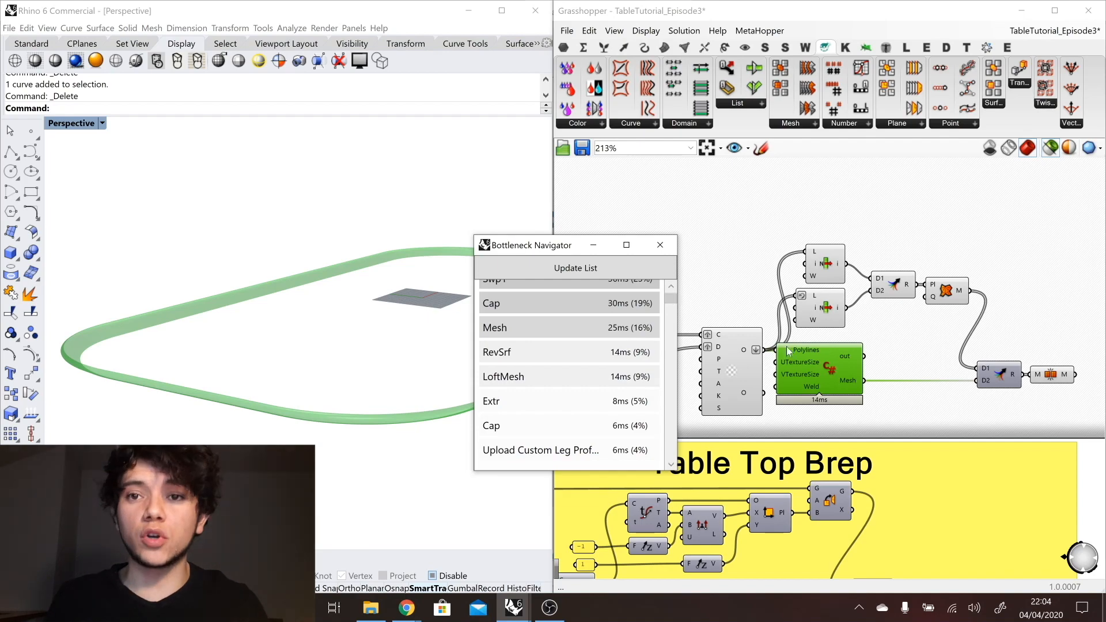
pyautogui.scroll(-3, 770, 340)
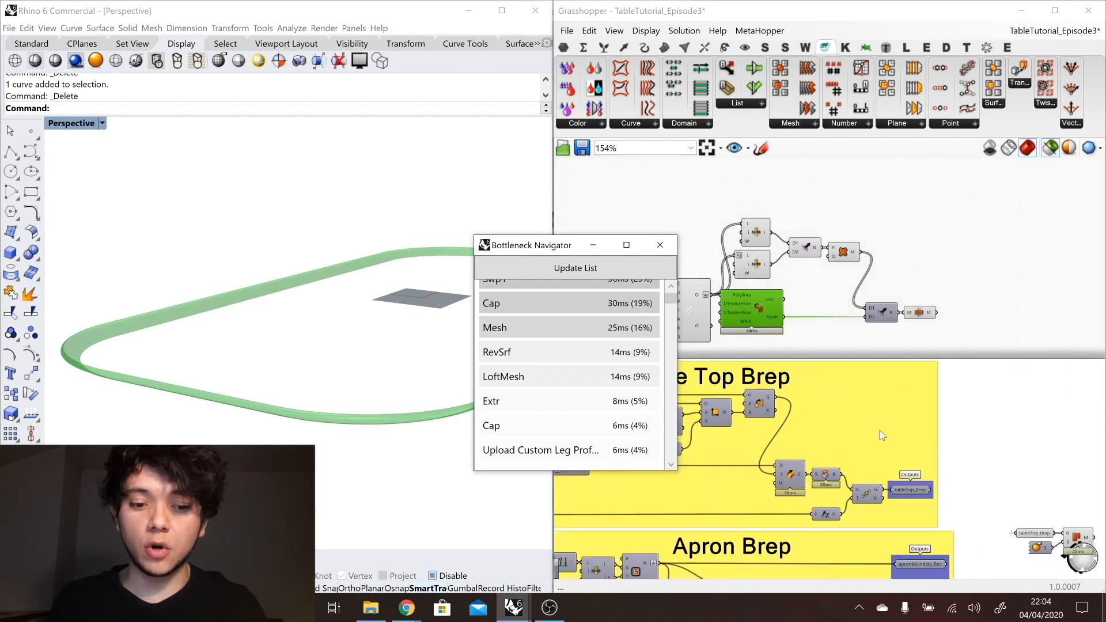
pyautogui.scroll(2, 816, 326)
pyautogui.click(968, 356)
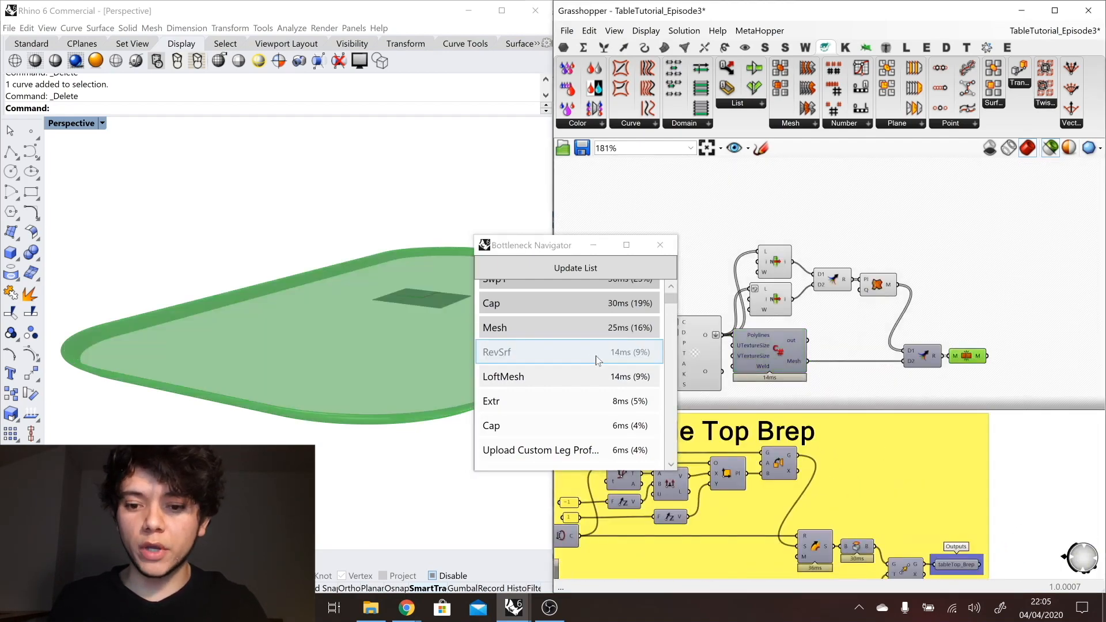
# Step: Review the slowest Bottleneck Navigator entries for the Brep table top against the mesh-based components on the canvas
pyautogui.moveTo(672, 295); pyautogui.dragTo(671, 287)
pyautogui.click(627, 344)
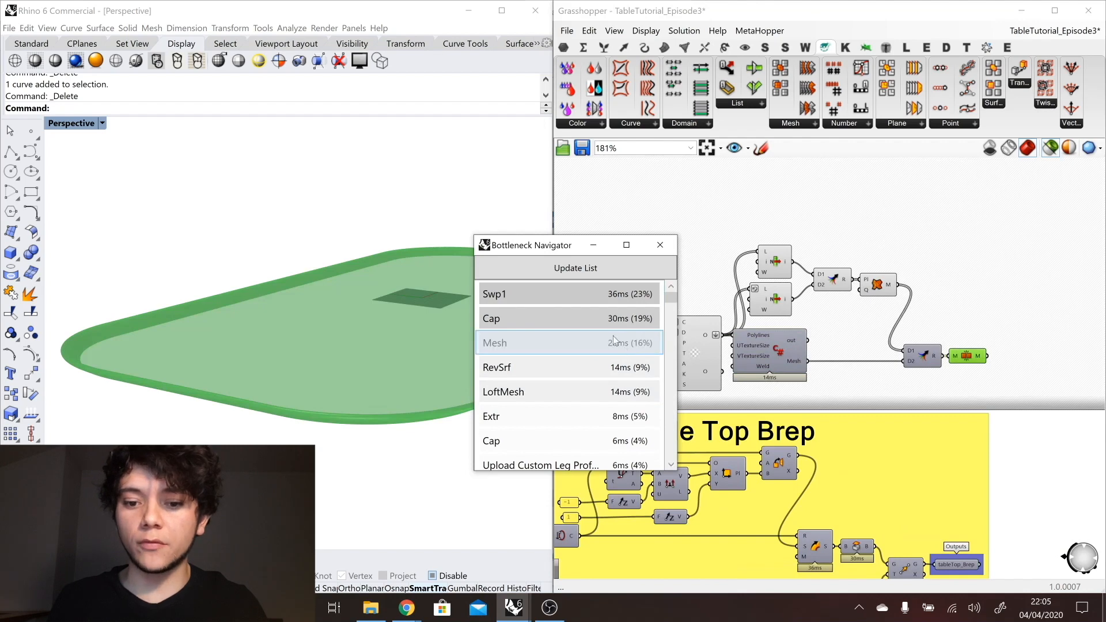
pyautogui.click(491, 316)
pyautogui.click(496, 296)
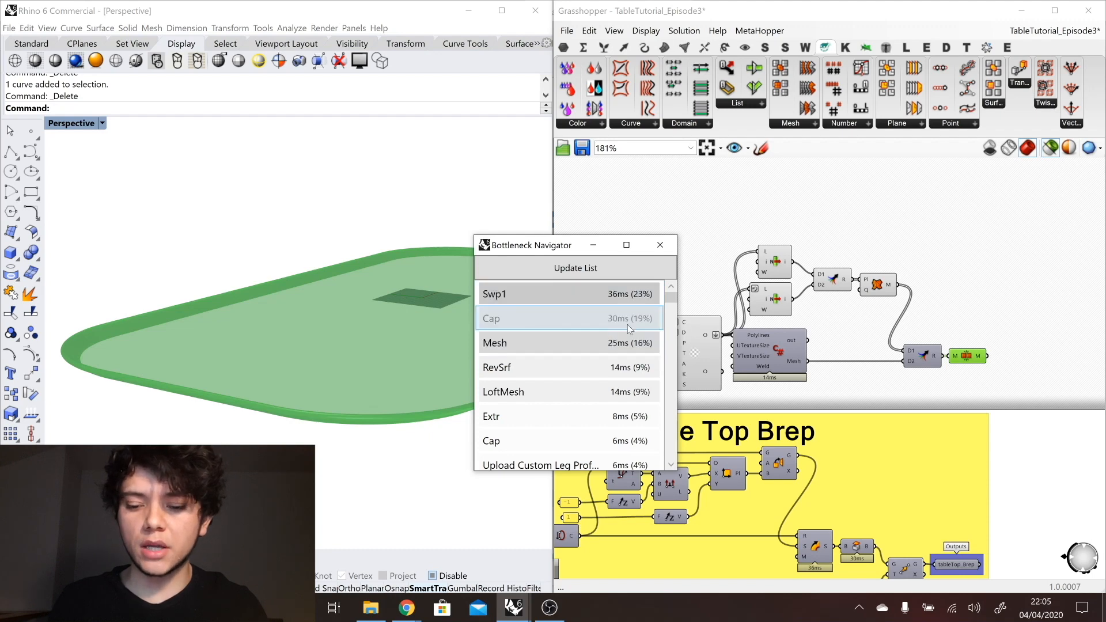
pyautogui.moveTo(741, 380); pyautogui.dragTo(817, 395, button='right')
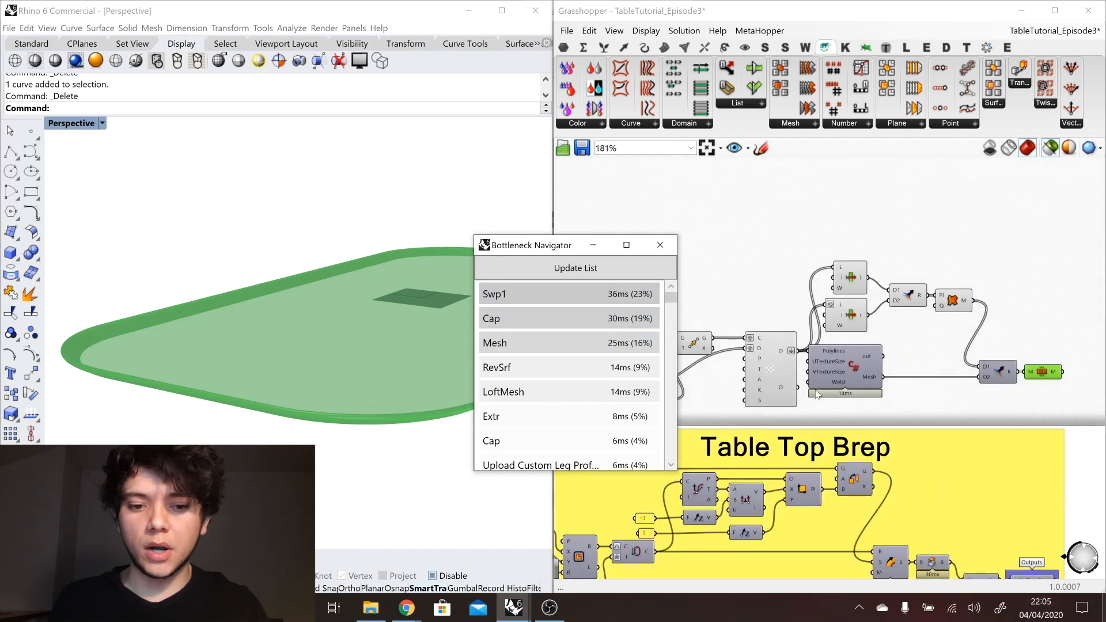
pyautogui.scroll(-2, 1009, 298)
pyautogui.scroll(1, 894, 420)
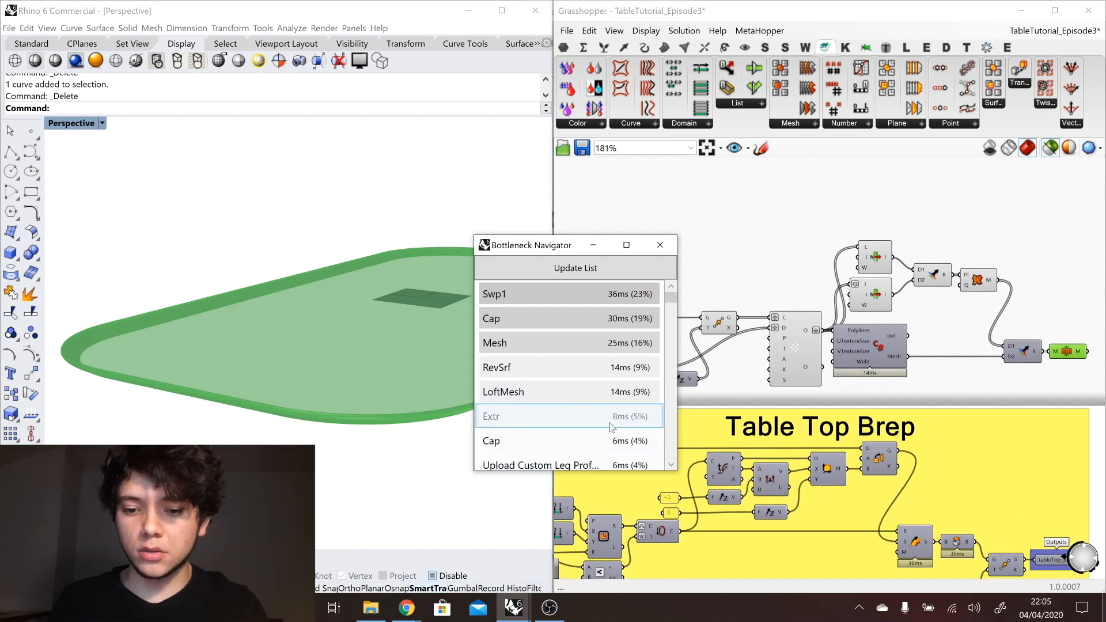
pyautogui.moveTo(671, 297)
pyautogui.mouseDown()
pyautogui.moveTo(671, 314)
pyautogui.moveTo(672, 290)
pyautogui.mouseUp()
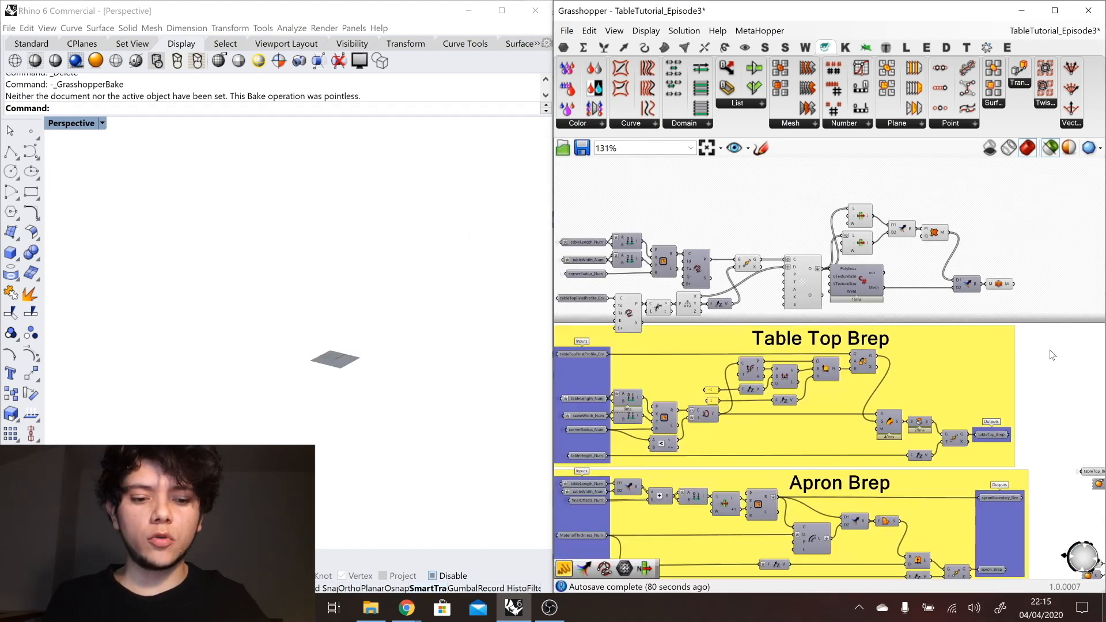
# Step: Copy the Move, Unit Z and table height components from the Table Top Brep group to just below the mesh definition
pyautogui.scroll(-3, 792, 422)
pyautogui.scroll(2, 661, 455)
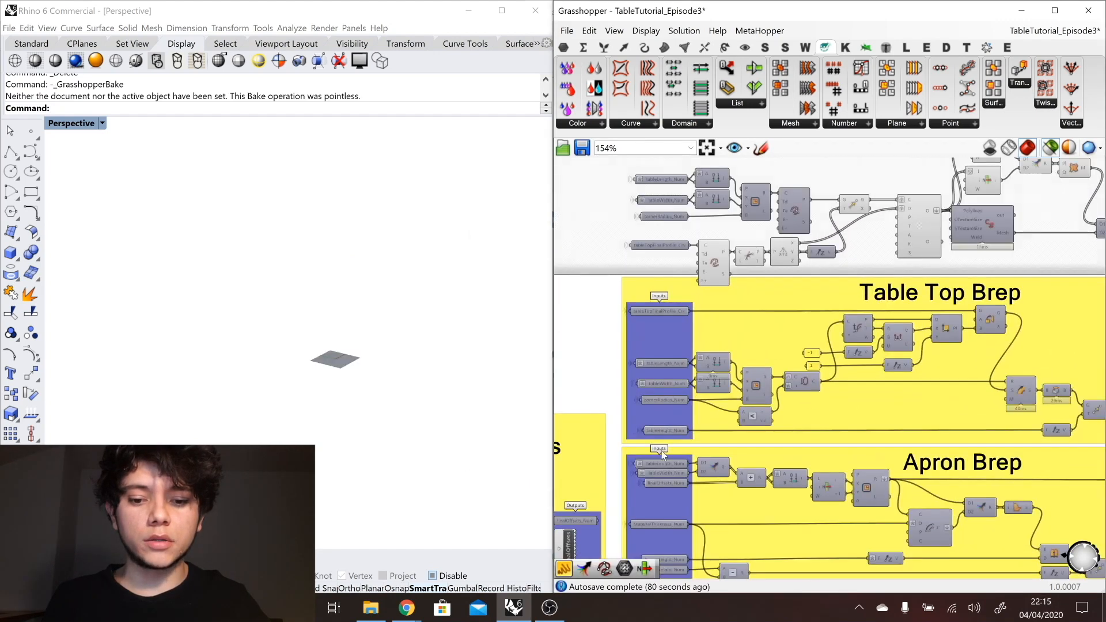
pyautogui.scroll(-2, 662, 438)
pyautogui.scroll(3, 921, 403)
pyautogui.click(959, 427)
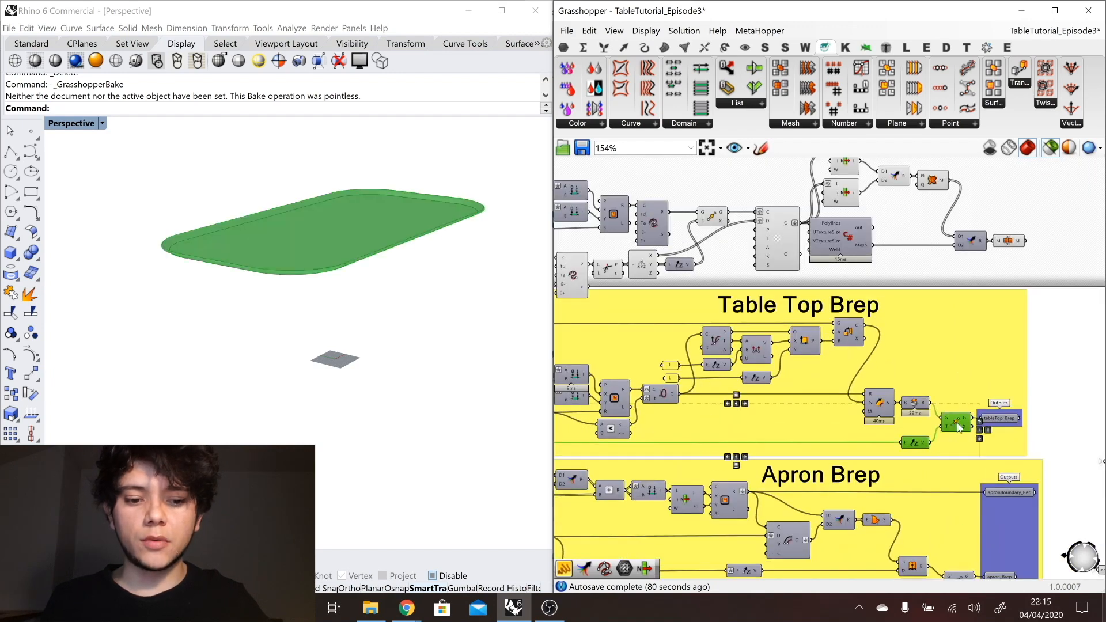
pyautogui.scroll(-1, 984, 454)
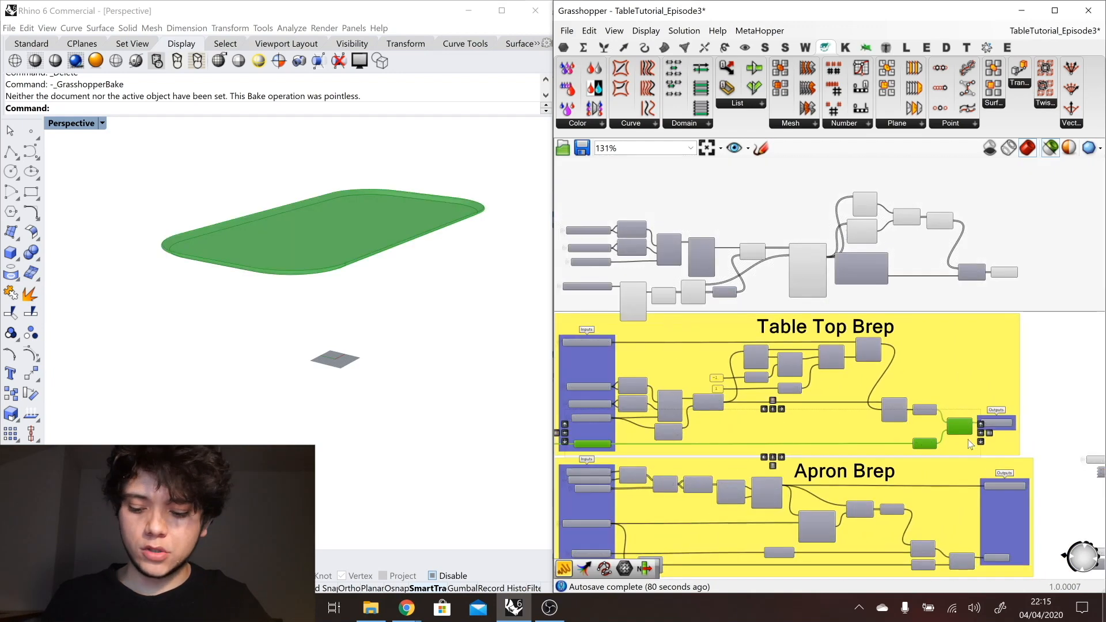
pyautogui.moveTo(962, 424); pyautogui.dragTo(958, 313)
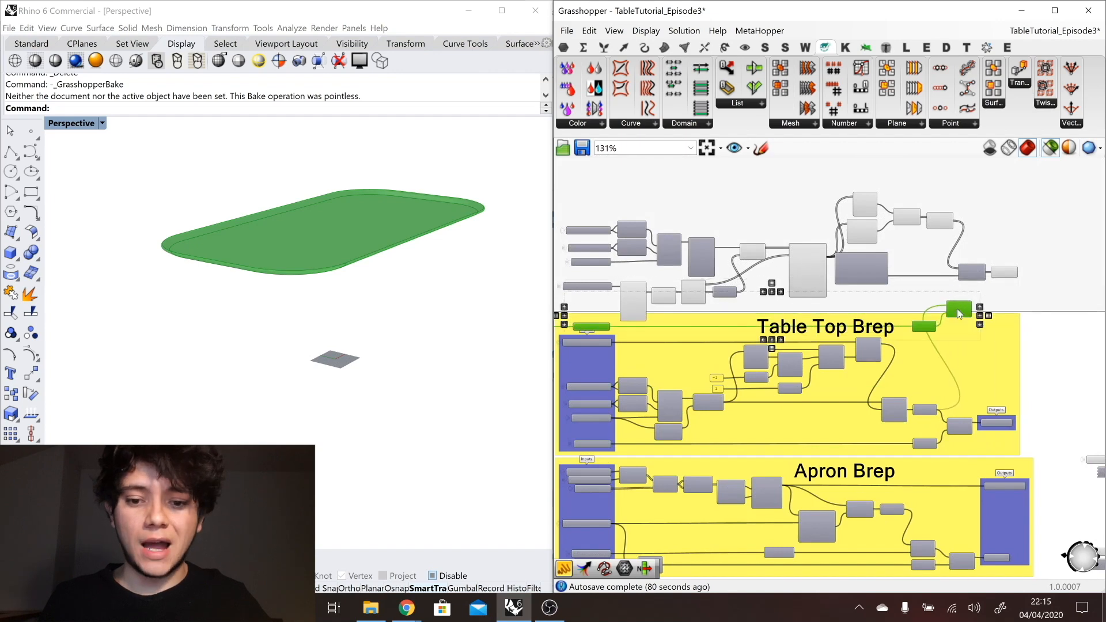
# Step: Shift the whole table top mesh definition and the copied components upward, clear of the Table Top Brep group
pyautogui.moveTo(1025, 297); pyautogui.dragTo(598, 212)
pyautogui.keyDown('shift'); pyautogui.click(591, 326); pyautogui.keyUp('shift')
pyautogui.keyDown('ctrl'); pyautogui.click(1002, 326); pyautogui.keyUp('ctrl')
pyautogui.keyDown('shift'); pyautogui.click(924, 326); pyautogui.keyUp('shift')
pyautogui.keyDown('shift'); pyautogui.moveTo(960, 313); pyautogui.dragTo(960, 286); pyautogui.keyUp('shift')
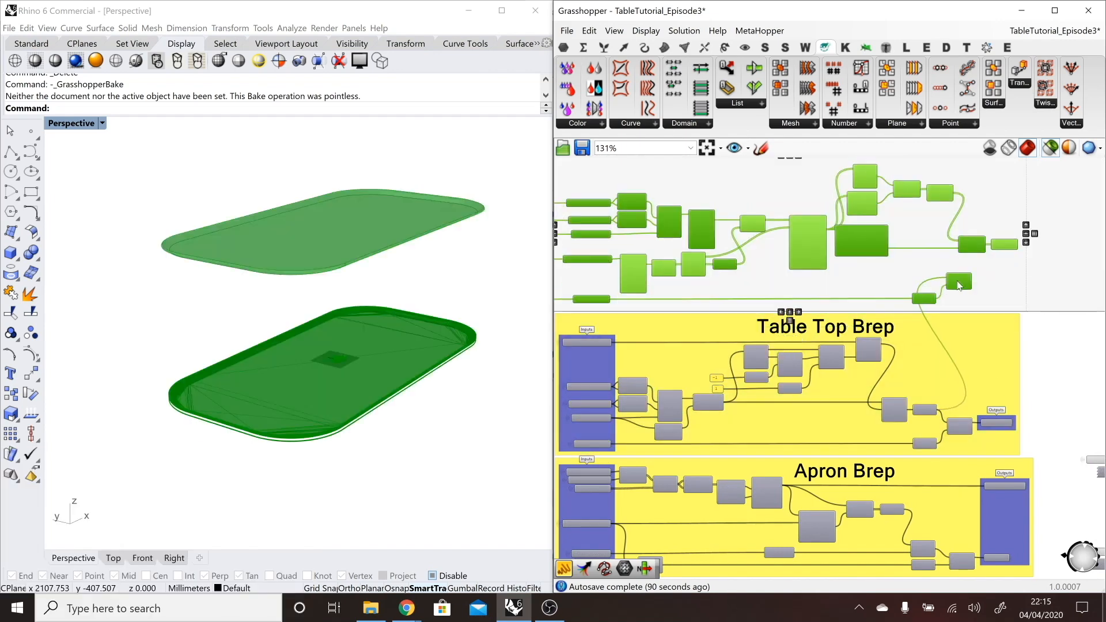
# Step: Connect the Mesh Join output to the copied Move's geometry input and reposition the Move component below it
pyautogui.click(999, 258)
pyautogui.scroll(2, 999, 250)
pyautogui.moveTo(1025, 243); pyautogui.dragTo(1017, 288)
pyautogui.moveTo(1033, 295); pyautogui.dragTo(1057, 310)
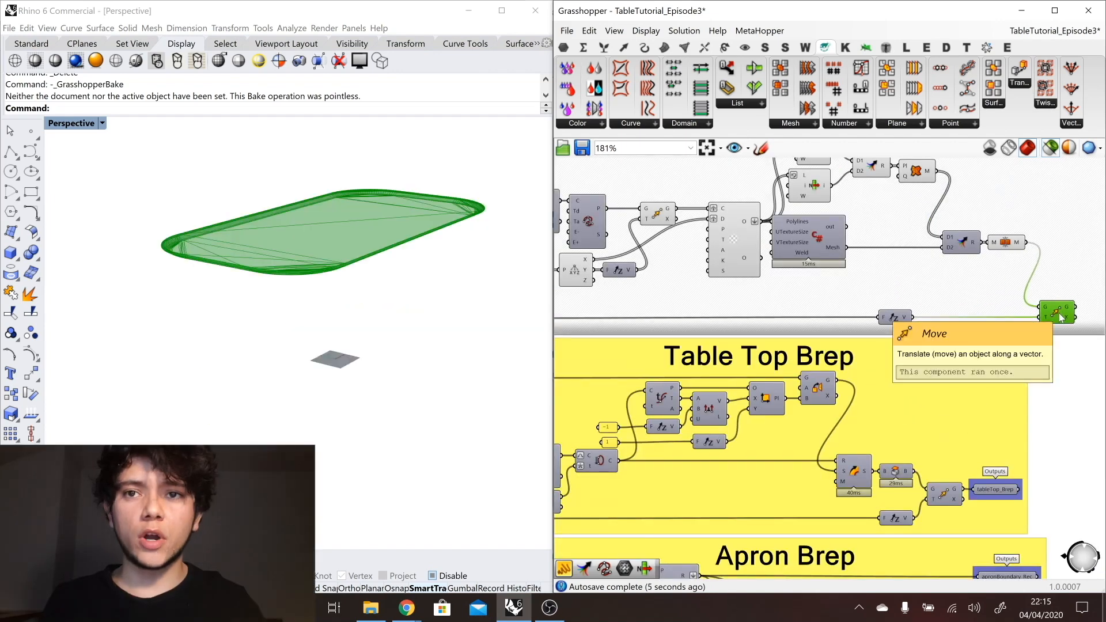
# Step: Insert a Mesh UnifyNormals component between Mesh Join and Move, and check the meshes before and after it
pyautogui.scroll(-1, 961, 368)
pyautogui.scroll(-1, 961, 369)
pyautogui.scroll(2, 1041, 259)
pyautogui.doubleClick(1041, 271)
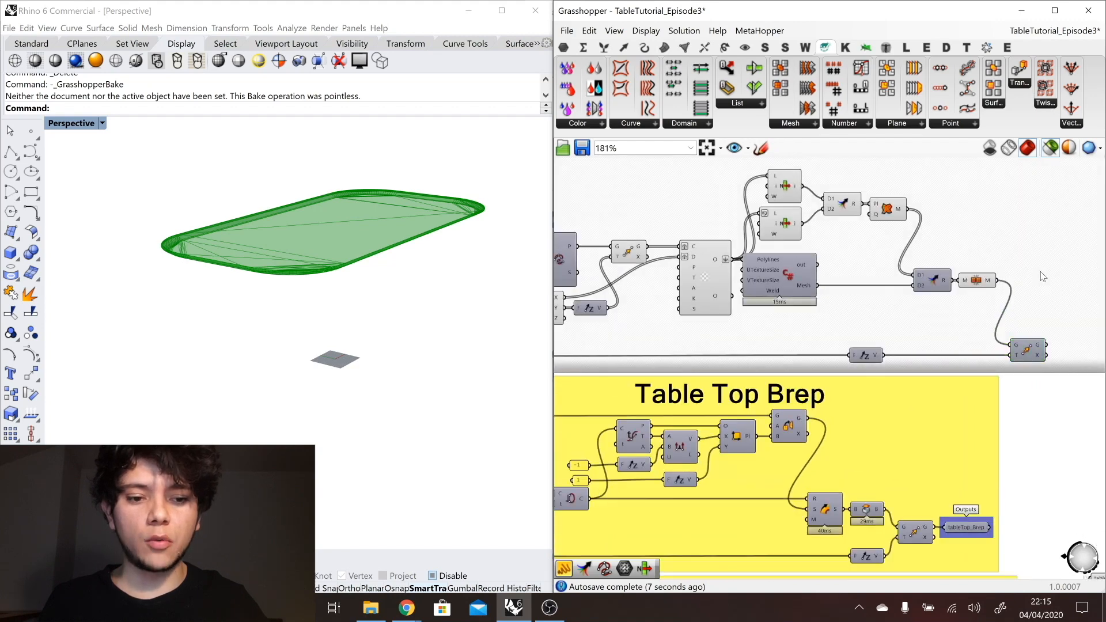
pyautogui.write('unify')
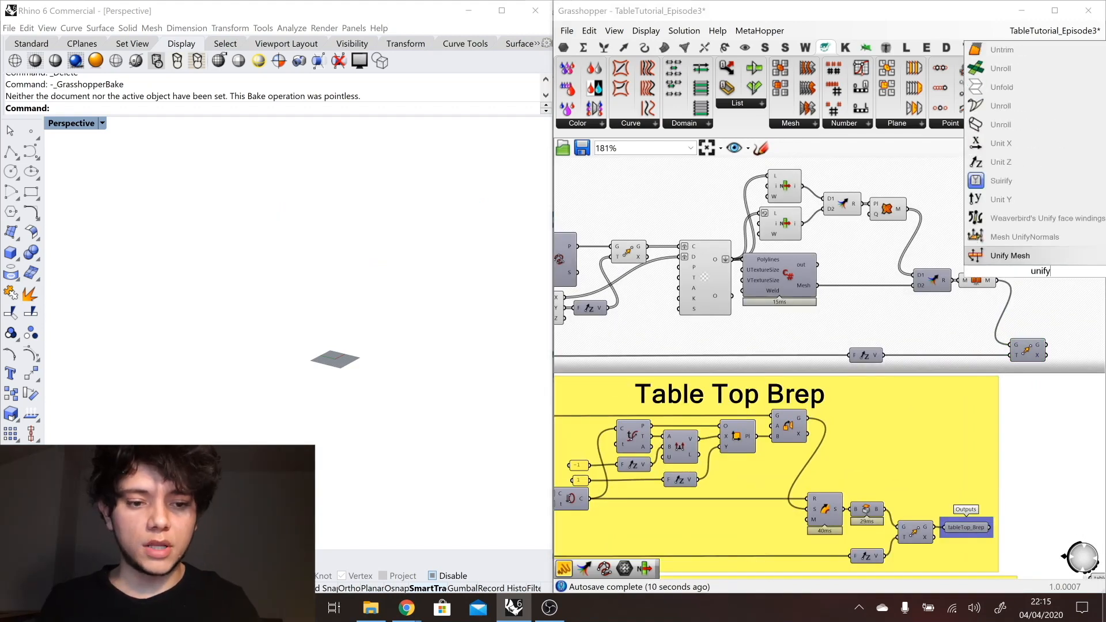
pyautogui.click(1024, 237)
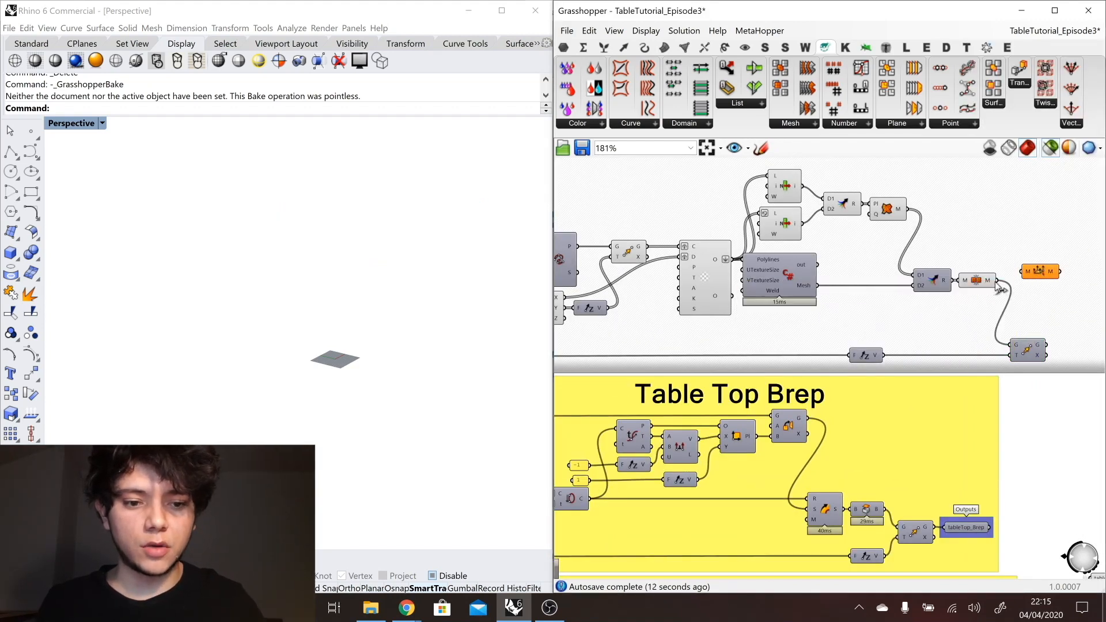
pyautogui.moveTo(1023, 274); pyautogui.dragTo(1022, 271)
pyautogui.moveTo(1037, 272); pyautogui.dragTo(1019, 281)
pyautogui.click(974, 279)
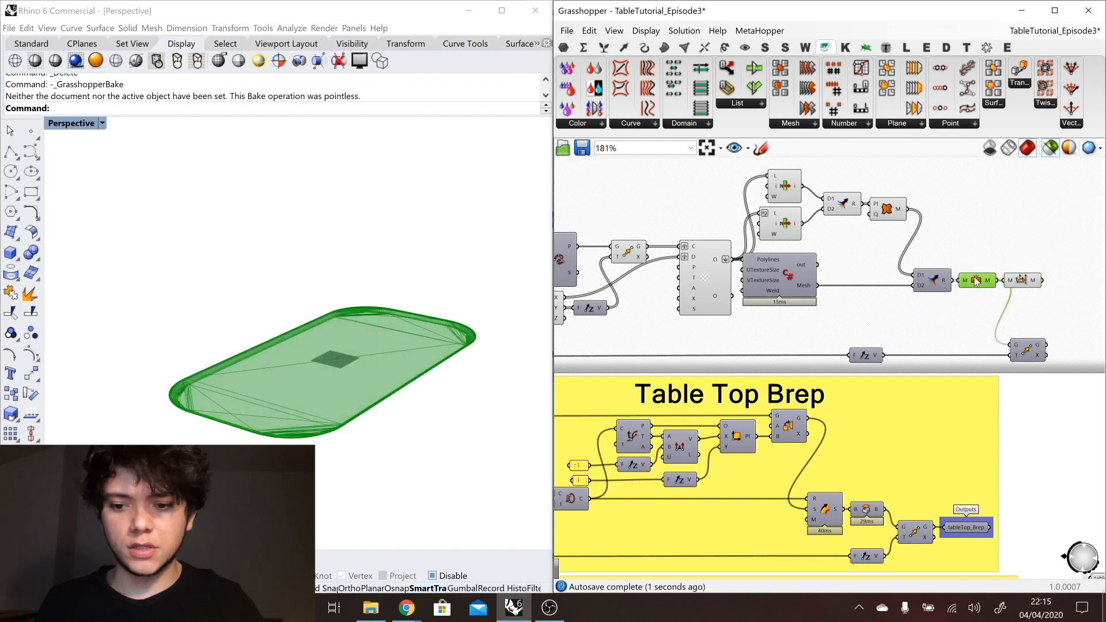
pyautogui.click(1021, 280)
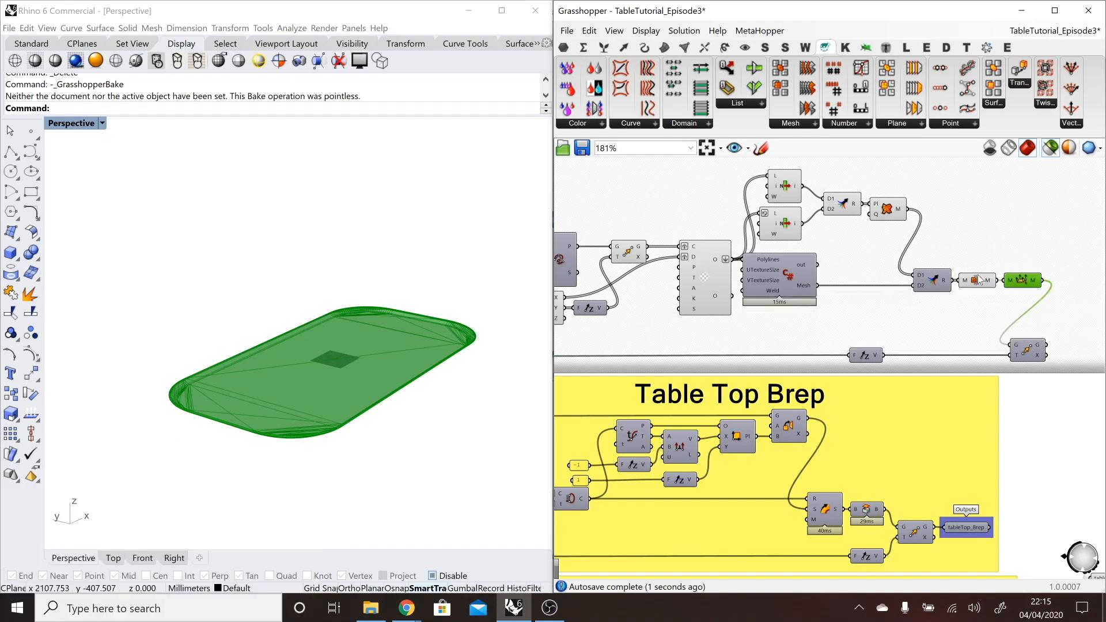
# Step: Turn off the preview of the table top mesh components
pyautogui.rightClick(719, 173)
pyautogui.moveTo(640, 343); pyautogui.dragTo(805, 343, button='right')
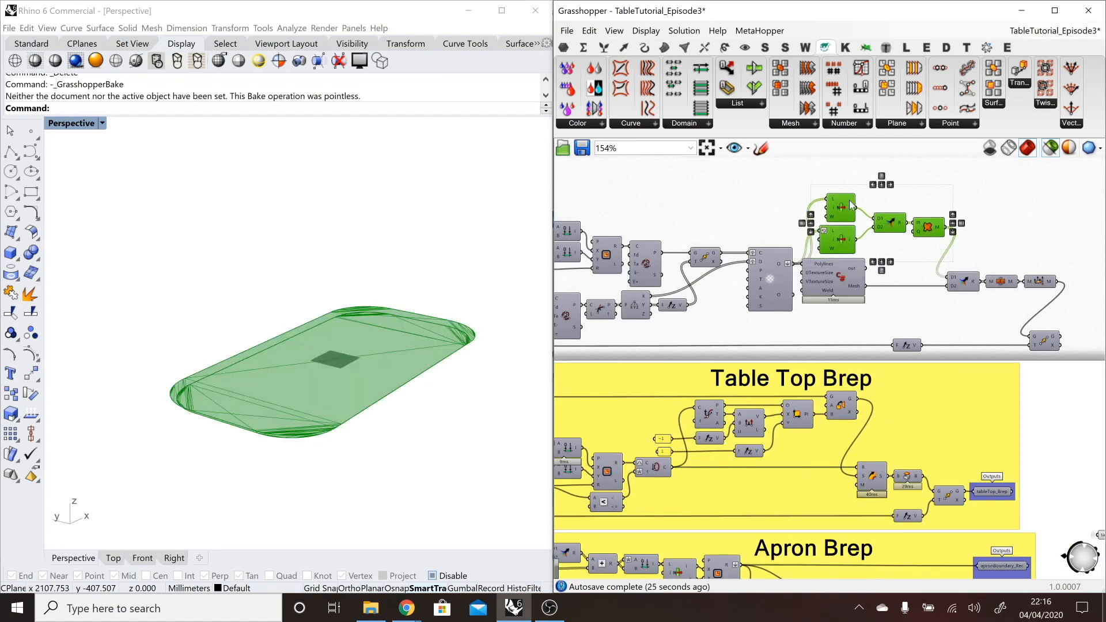
pyautogui.click(890, 236)
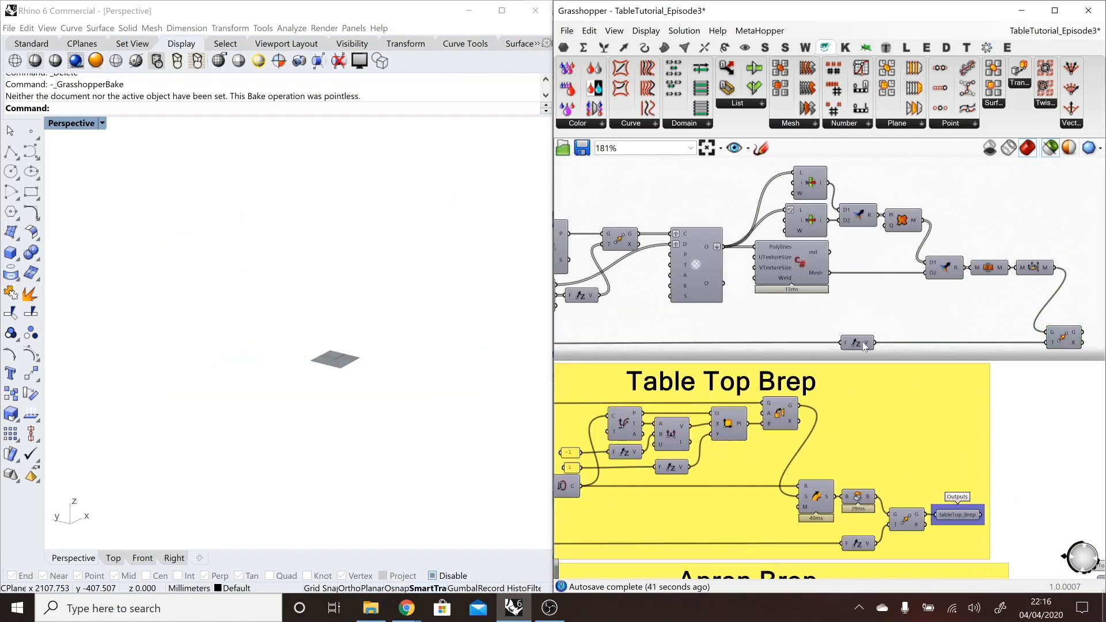
# Step: Add a Mesh parameter after the Move component and connect it to the moved table top geometry
pyautogui.doubleClick(1027, 322)
pyautogui.write('mes')
pyautogui.press('Return')
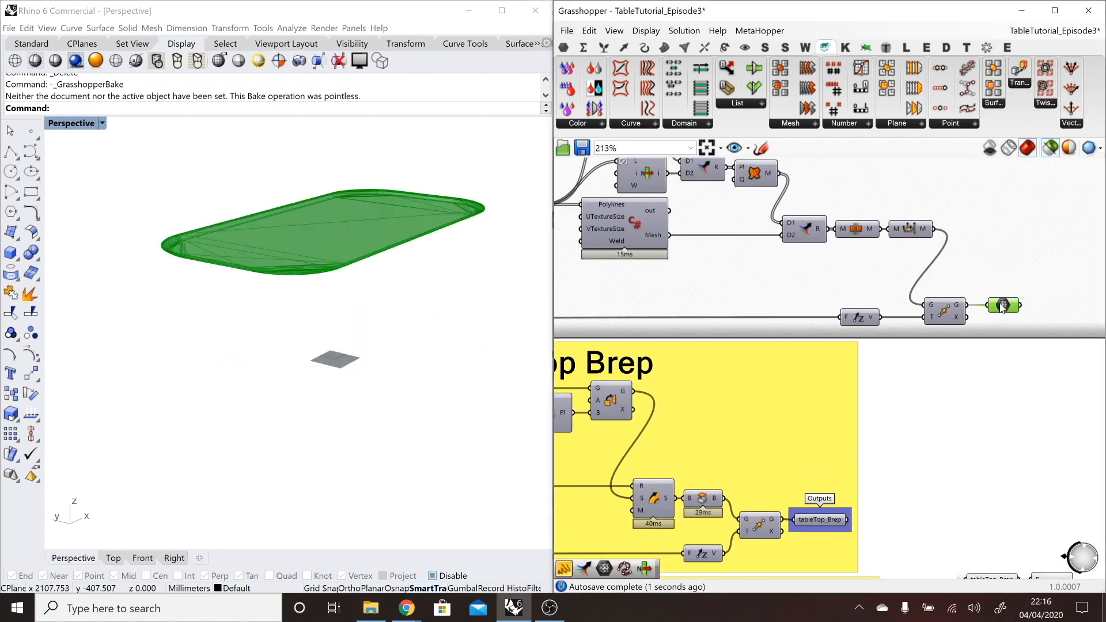
pyautogui.rightClick(939, 305)
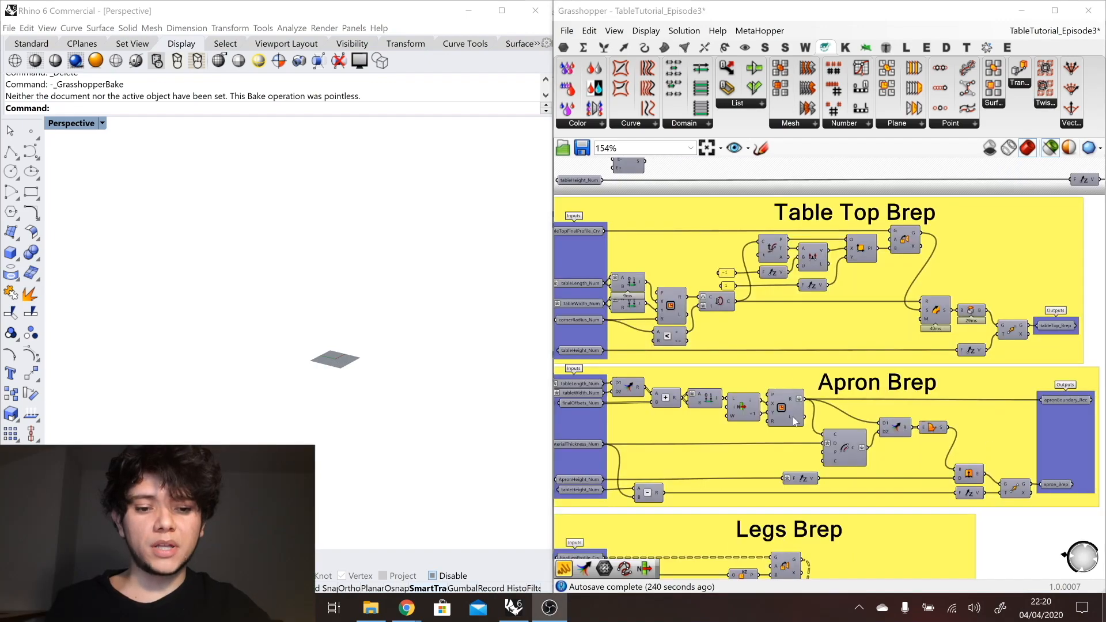
# Step: Copy the LoftMesh script component from the table top mesh definition to the Apron Brep group
pyautogui.moveTo(795, 422)
pyautogui.scroll(-2, 829, 392)
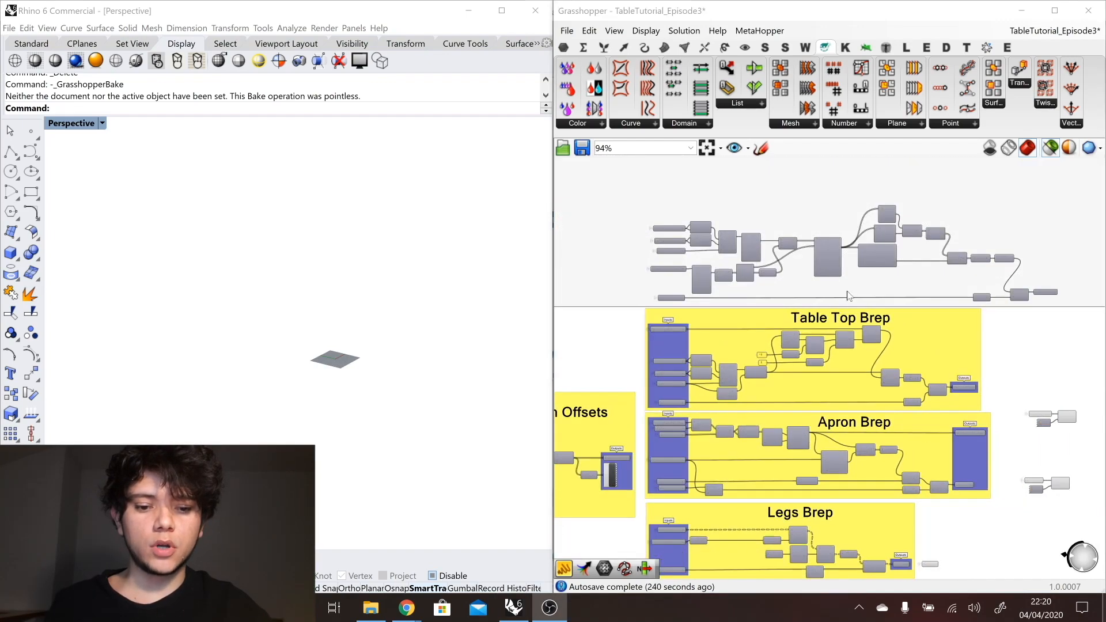
pyautogui.scroll(2, 887, 267)
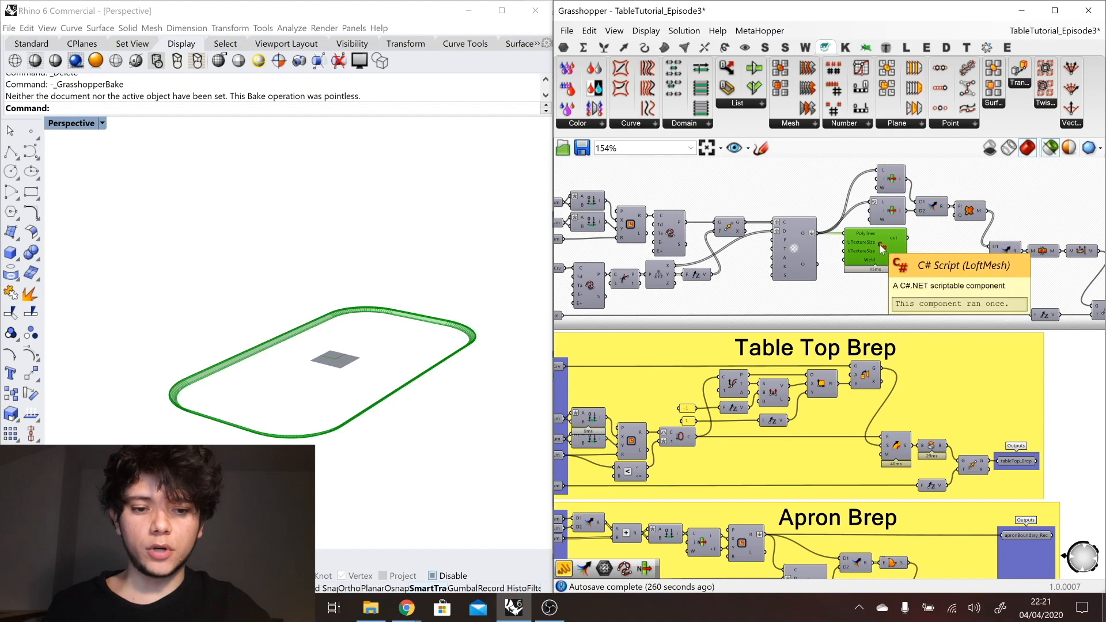
pyautogui.keyDown('alt'); pyautogui.moveTo(880, 244); pyautogui.dragTo(1048, 460); pyautogui.keyUp('alt')
pyautogui.moveTo(1049, 464); pyautogui.dragTo(1017, 309, button='right')
# Step: Add a Move component in the Apron Brep group that translates the merged boundary curves along the apron's Unit Z vector, and check the result
pyautogui.click(825, 407)
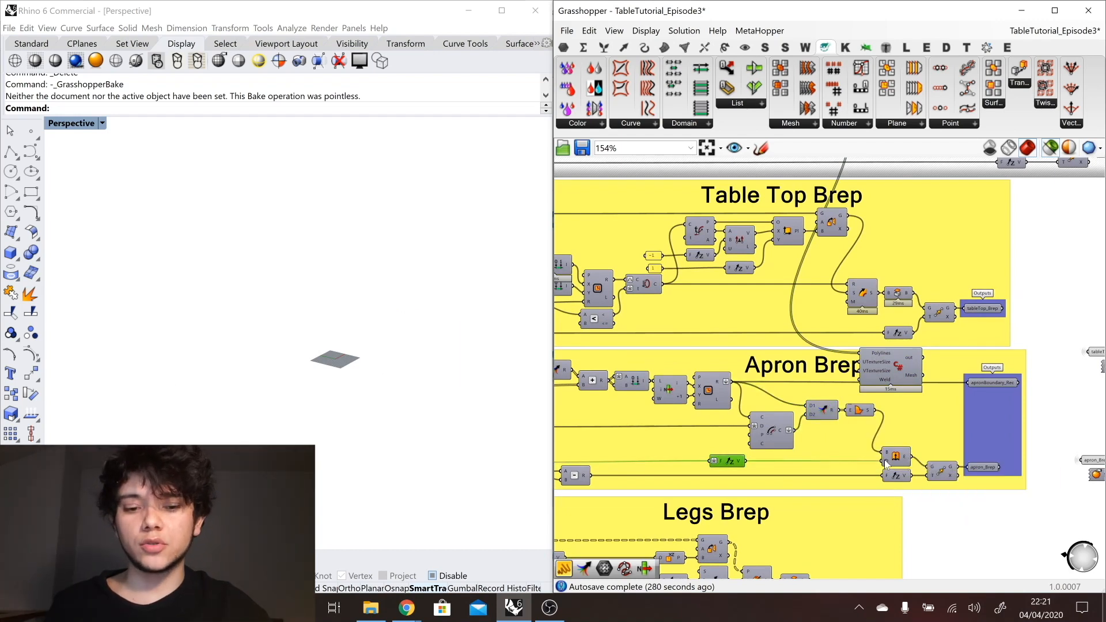
pyautogui.click(894, 461)
pyautogui.doubleClick(923, 497)
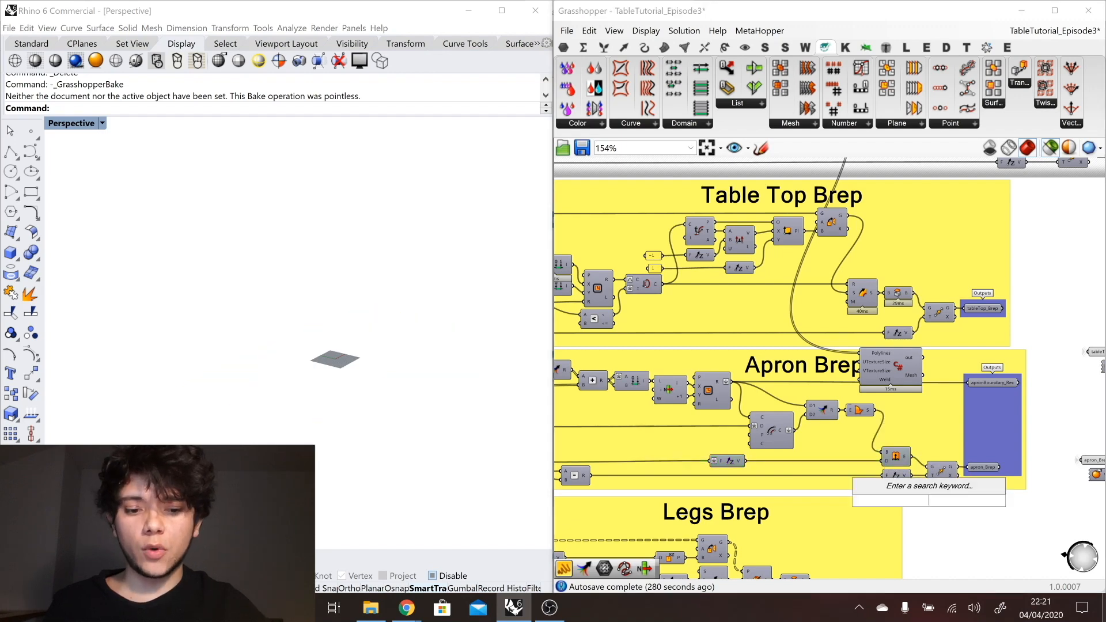
pyautogui.write('move')
pyautogui.press('Return')
pyautogui.moveTo(929, 503); pyautogui.dragTo(900, 428)
pyautogui.moveTo(839, 410); pyautogui.dragTo(885, 422)
pyautogui.moveTo(861, 411); pyautogui.dragTo(860, 452)
pyautogui.moveTo(746, 460); pyautogui.dragTo(894, 431)
pyautogui.click(827, 409)
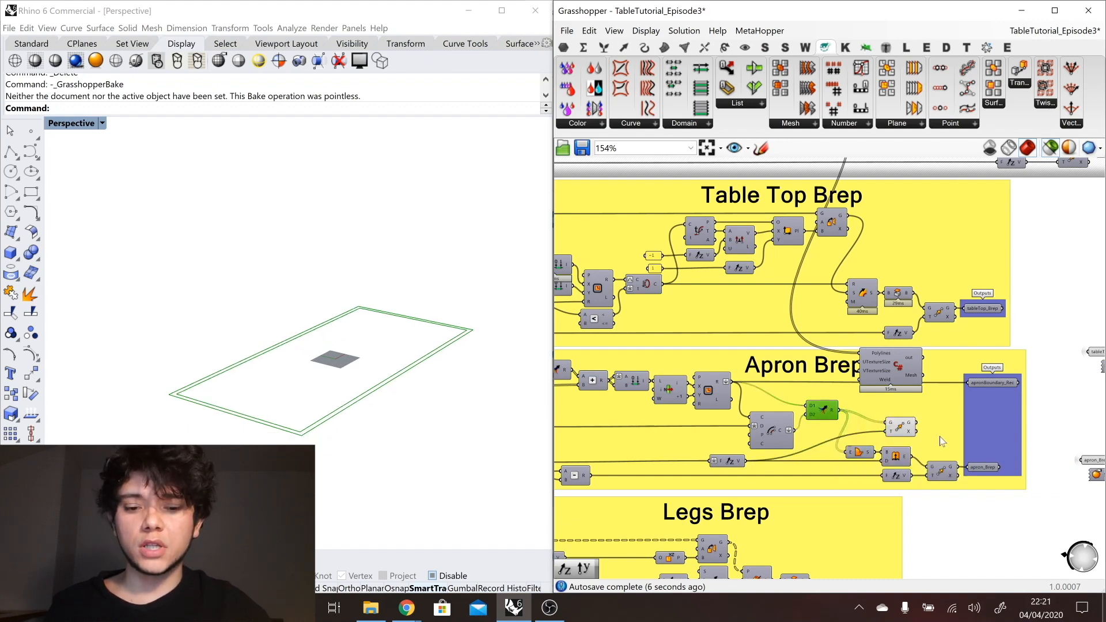
pyautogui.keyDown('shift'); pyautogui.click(896, 428); pyautogui.keyUp('shift')
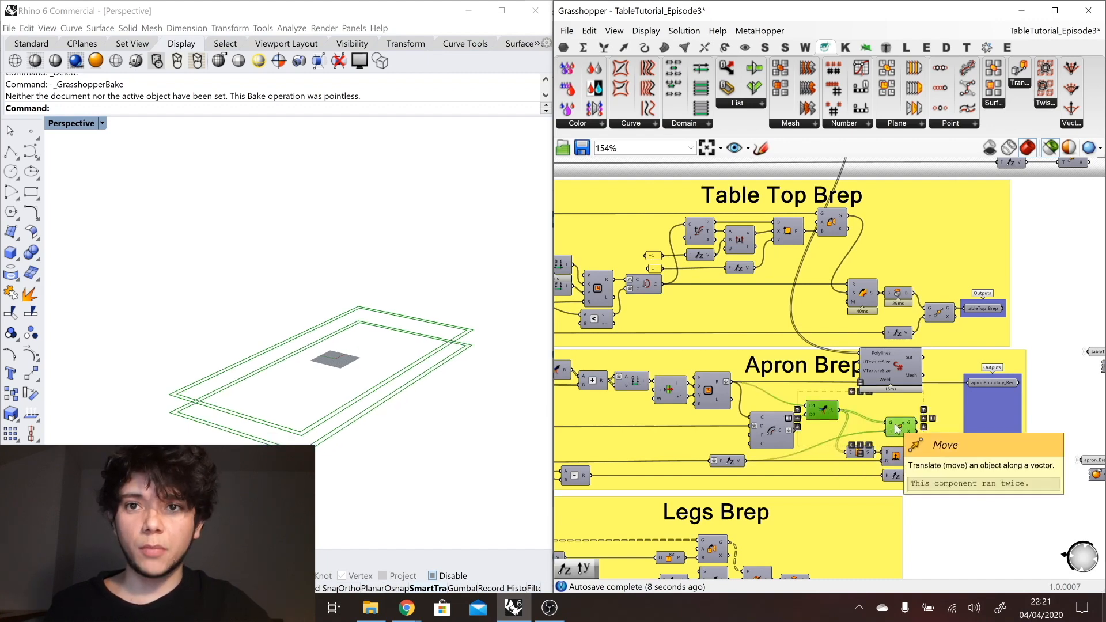
# Step: Add a Merge component in the Apron Brep group and connect the original and moved boundary curves to it
pyautogui.doubleClick(958, 526)
pyautogui.write('merge')
pyautogui.press('Return')
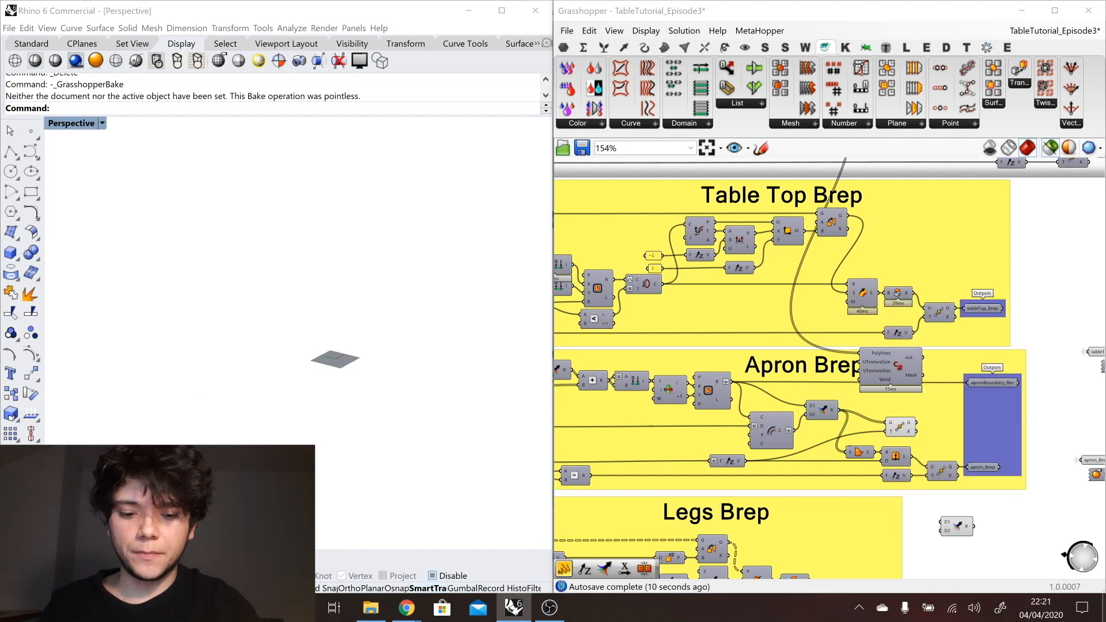
pyautogui.moveTo(958, 526); pyautogui.dragTo(945, 412)
pyautogui.moveTo(930, 405)
pyautogui.mouseDown()
pyautogui.moveTo(839, 409)
pyautogui.moveTo(916, 422)
pyautogui.mouseUp()
# Step: Turn off the preview of the apron's Move component and reverse its geometry output
pyautogui.rightClick(904, 425)
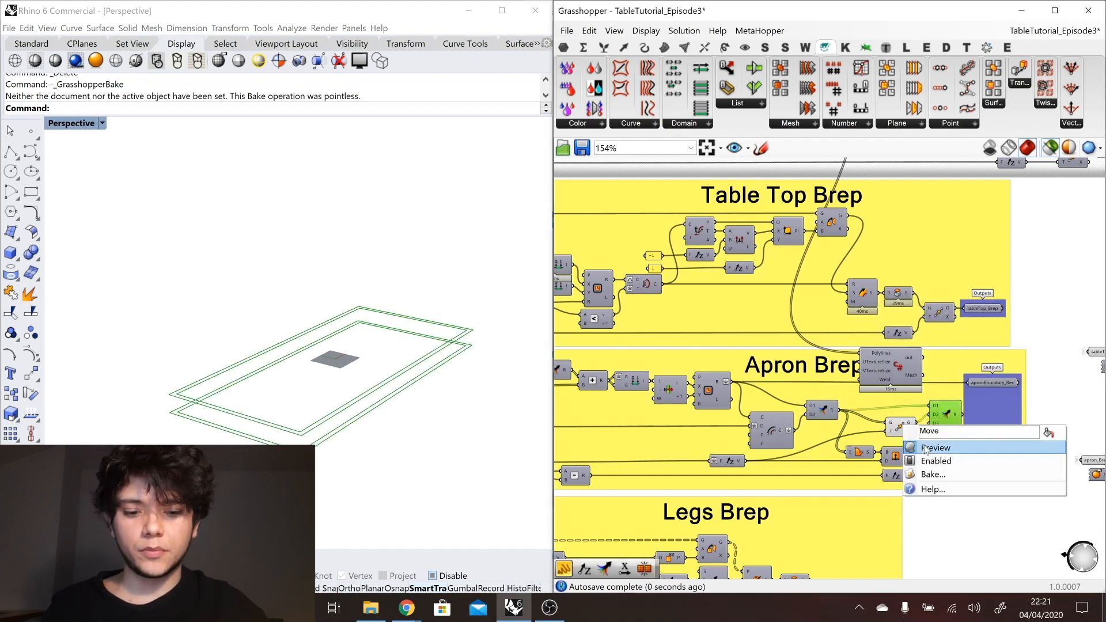
pyautogui.click(925, 448)
pyautogui.scroll(3, 912, 424)
pyautogui.rightClick(913, 422)
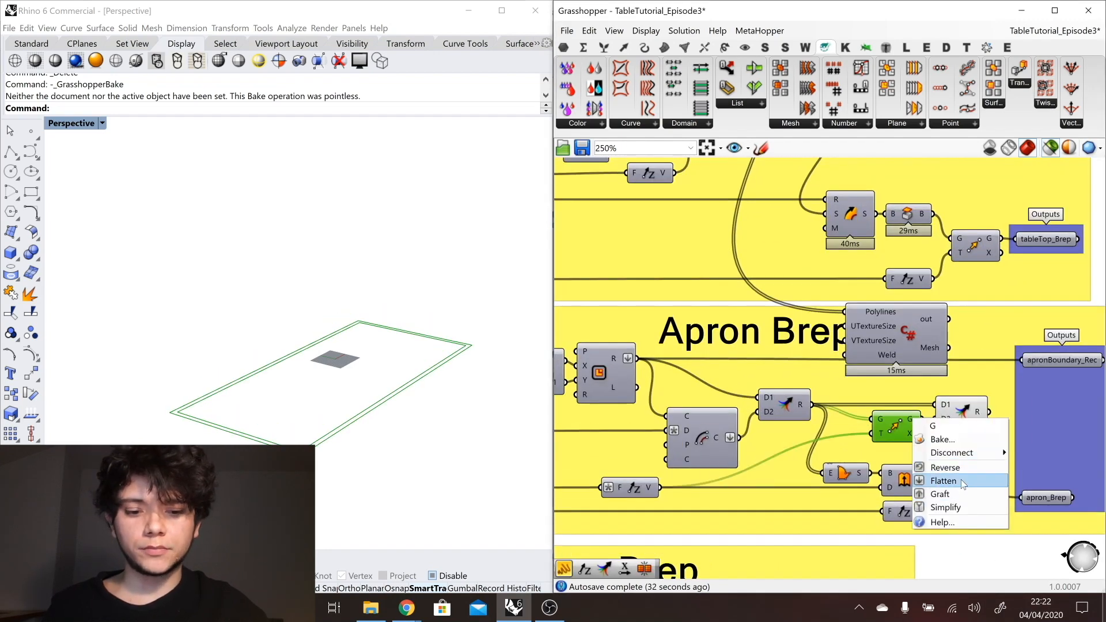
pyautogui.click(974, 489)
# Step: Connect the apron boundary rectangle to a third input of the Merge component, keep only inputs D1 to D3, and check the merged curves
pyautogui.scroll(5, 960, 425)
pyautogui.click(953, 425)
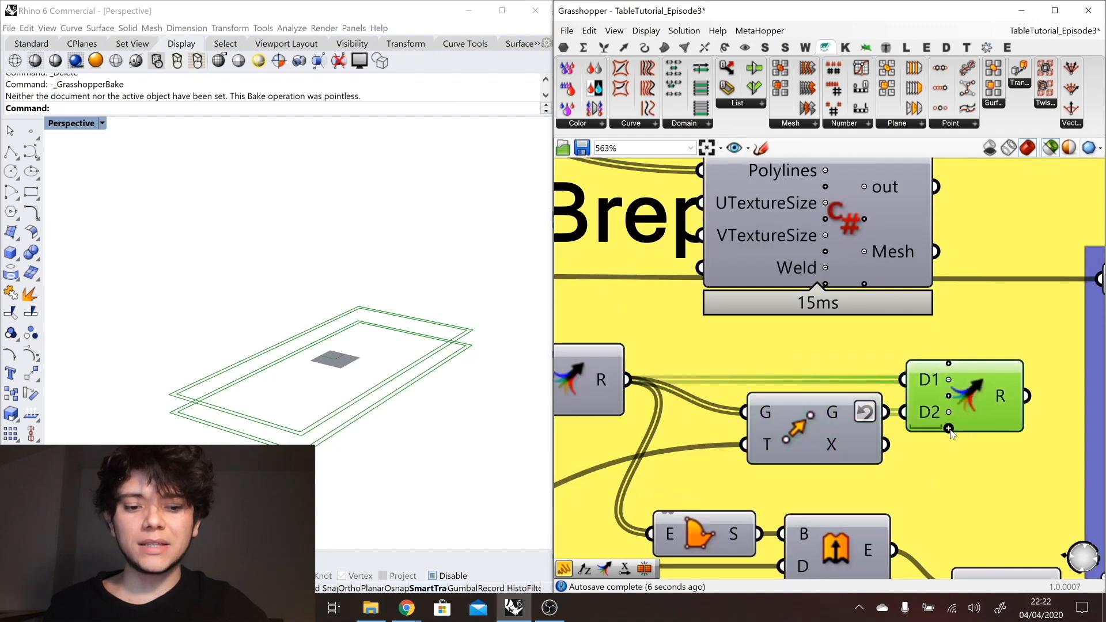
pyautogui.click(949, 433)
pyautogui.scroll(-2, 1013, 433)
pyautogui.scroll(-2, 1005, 426)
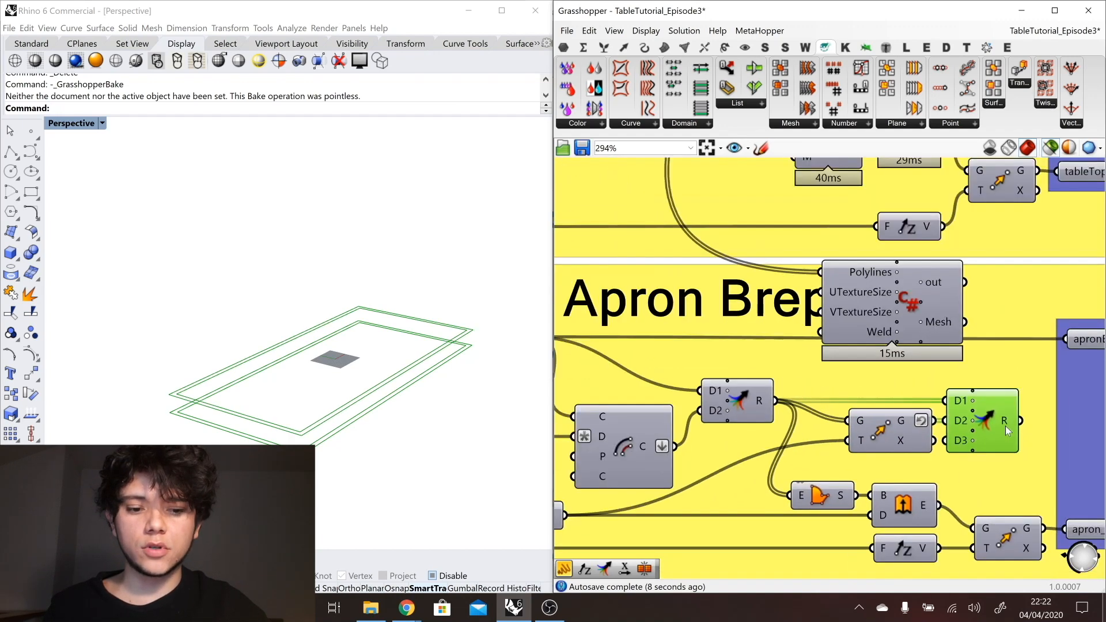
pyautogui.click(578, 358)
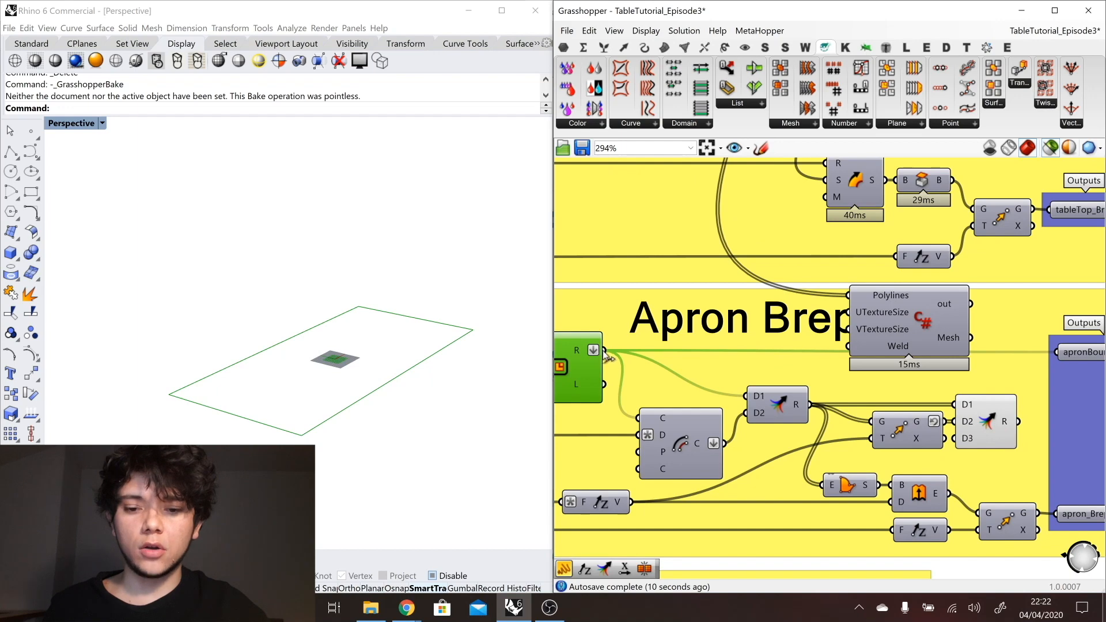
pyautogui.moveTo(604, 350); pyautogui.dragTo(956, 439)
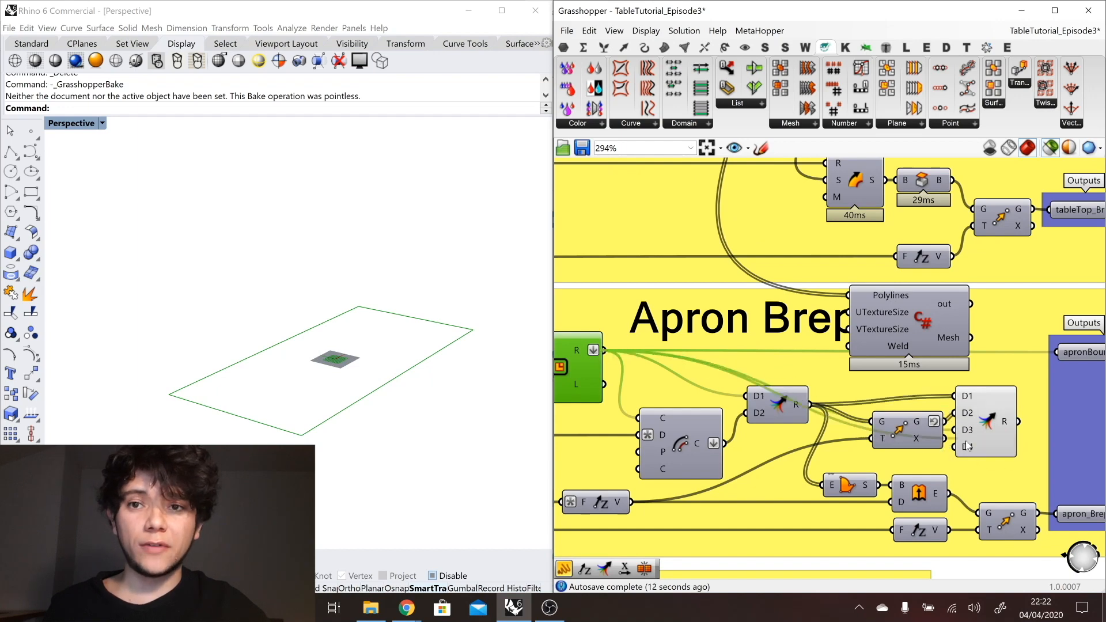
pyautogui.scroll(4, 977, 458)
pyautogui.click(977, 455)
pyautogui.scroll(-3, 844, 438)
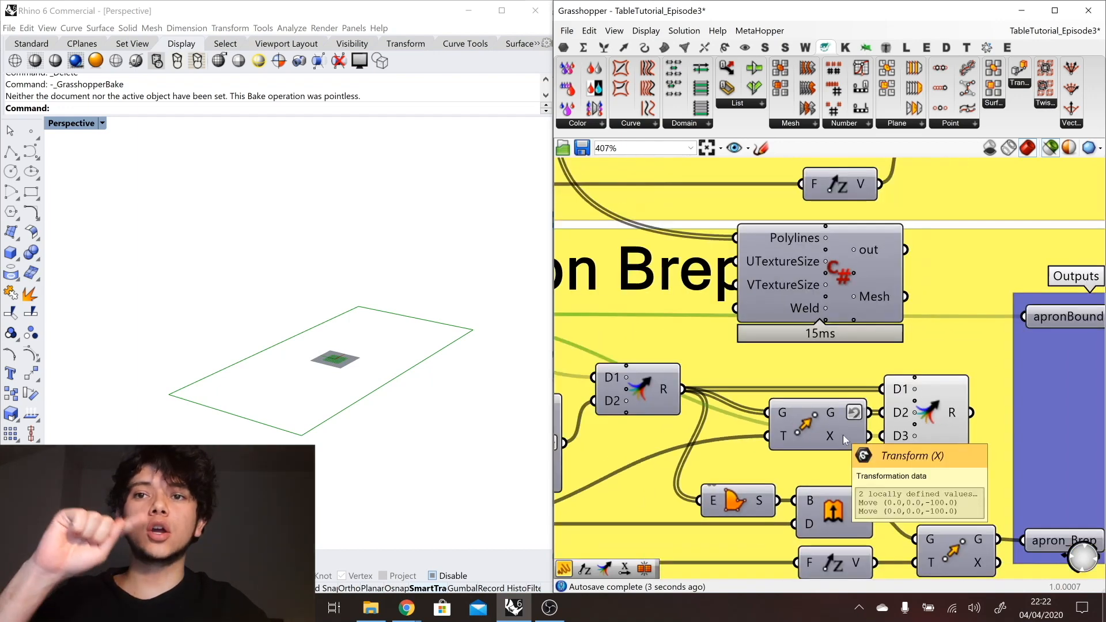
pyautogui.click(928, 415)
pyautogui.scroll(-2, 826, 395)
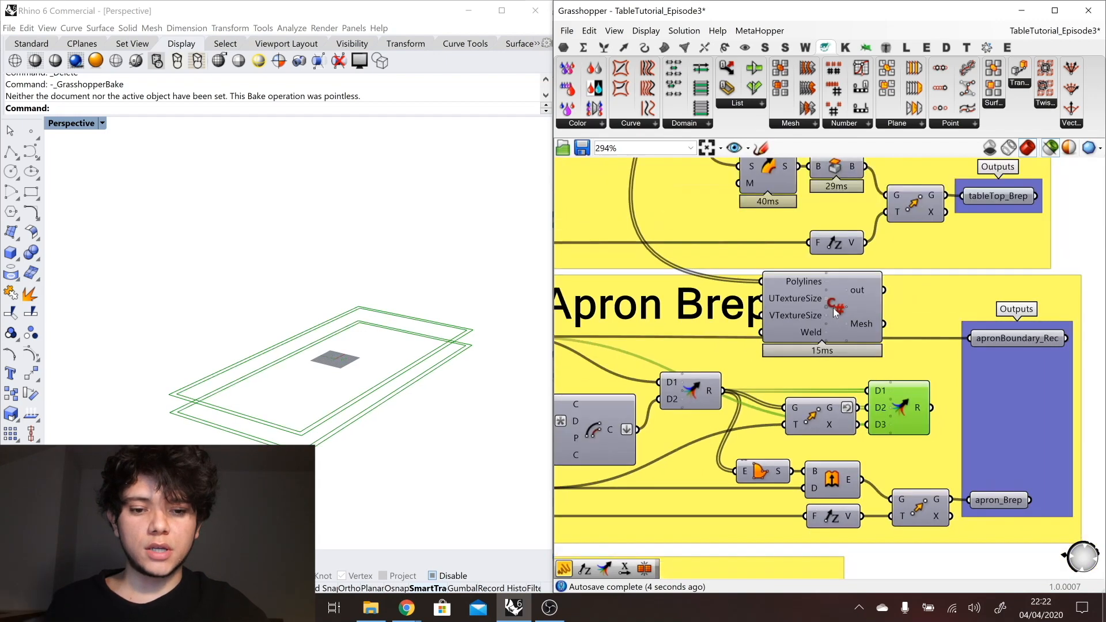
# Step: Move the LoftMesh script after the Merge component, connect the merged curves to its Polylines input, and inspect the apron mesh
pyautogui.moveTo(846, 318); pyautogui.dragTo(1031, 429)
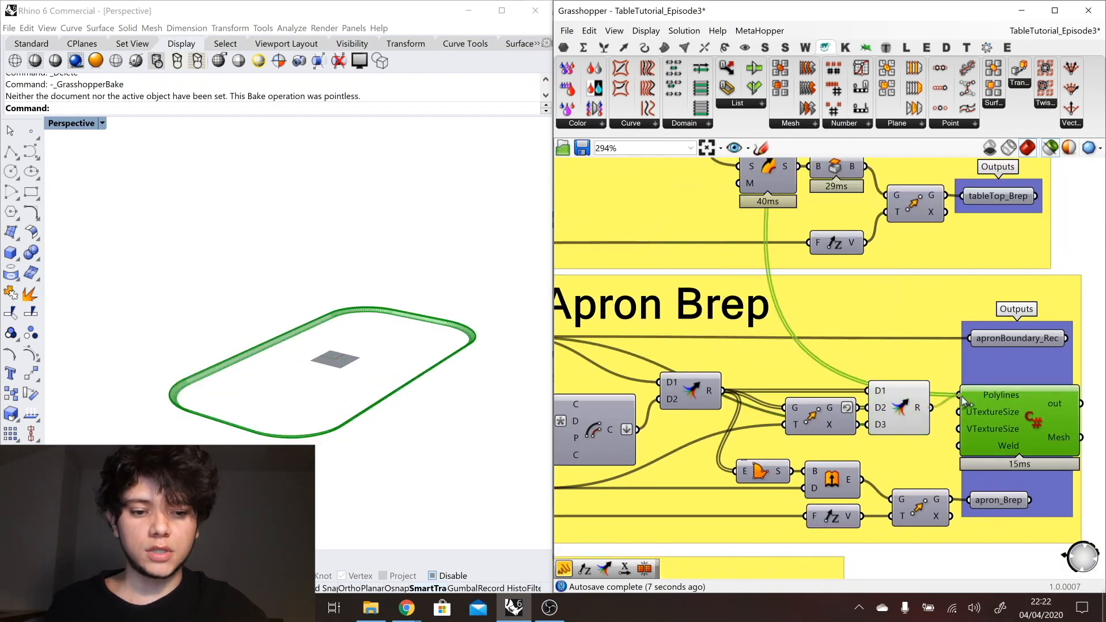
pyautogui.moveTo(963, 401); pyautogui.dragTo(991, 423)
pyautogui.scroll(5, 278, 402)
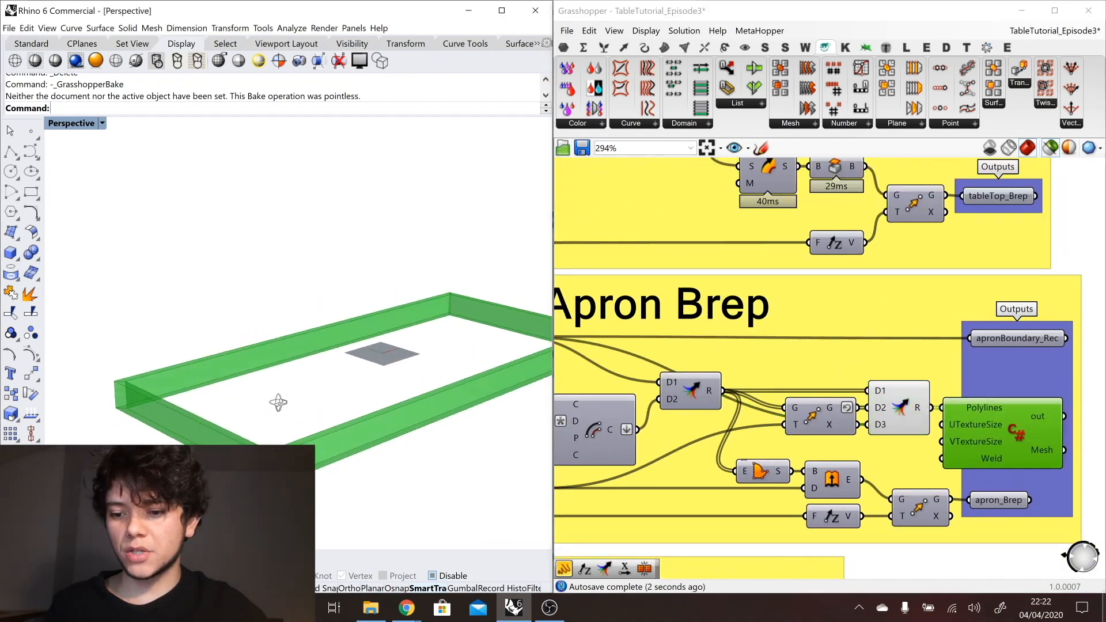
pyautogui.scroll(-2, 278, 402)
# Step: Add a Mesh parameter after the apron's LoftMesh script and connect it to the Mesh output
pyautogui.click(916, 427)
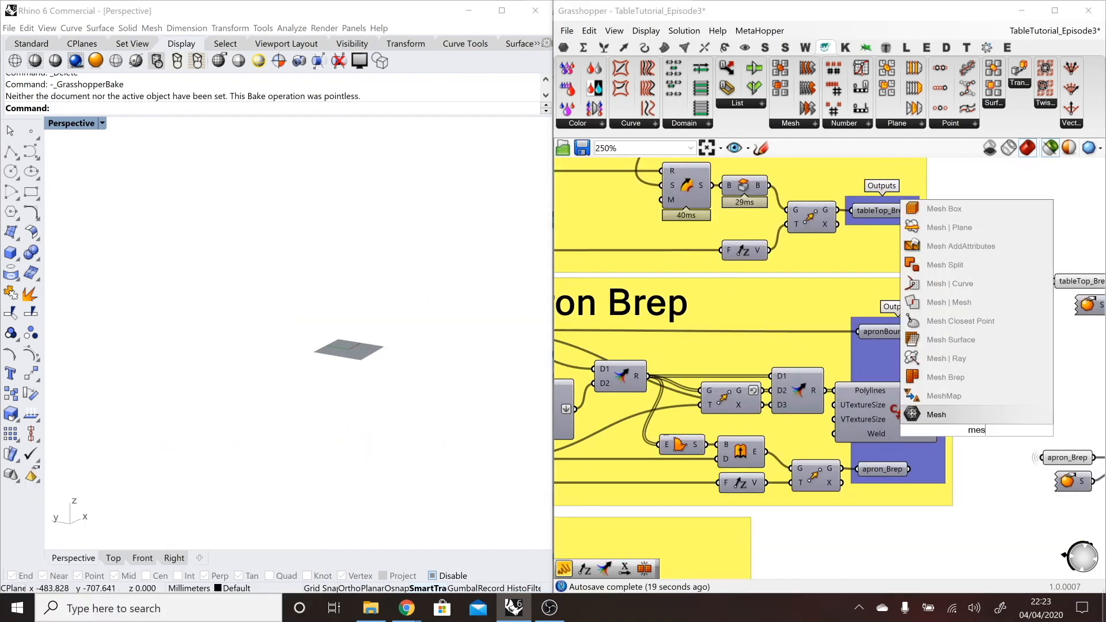
pyautogui.click(989, 426)
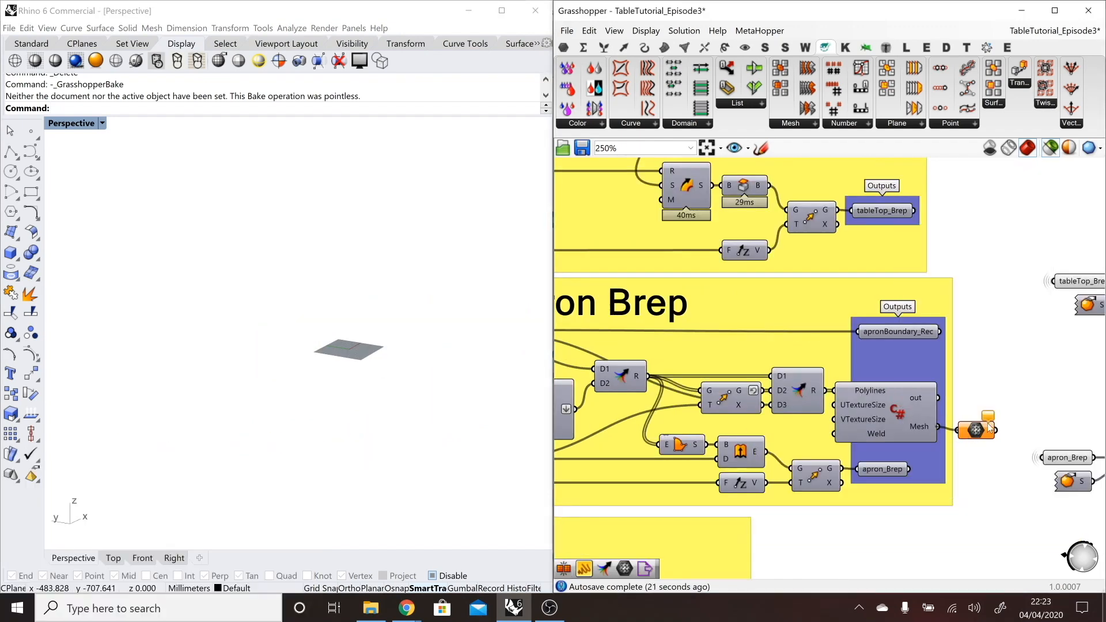
pyautogui.rightClick(989, 427)
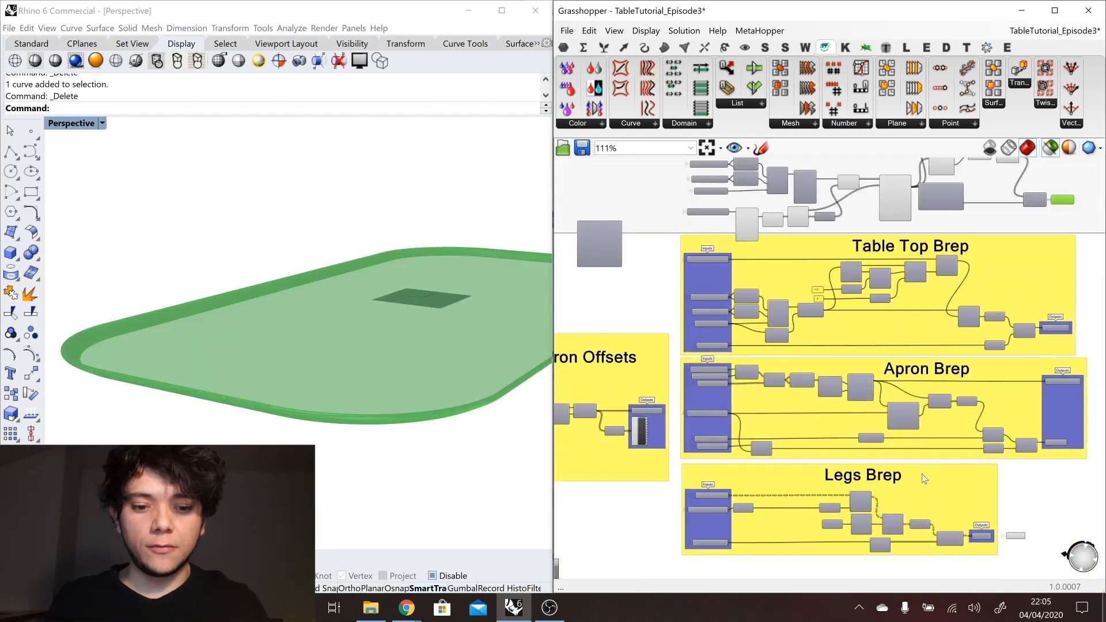
# Step: Place the revolve mesh C# script below the Legs Brep group and check the oriented leg profile that feeds the Revolution component
pyautogui.scroll(-2, 986, 265)
pyautogui.scroll(1, 839, 500)
pyautogui.scroll(3, 765, 313)
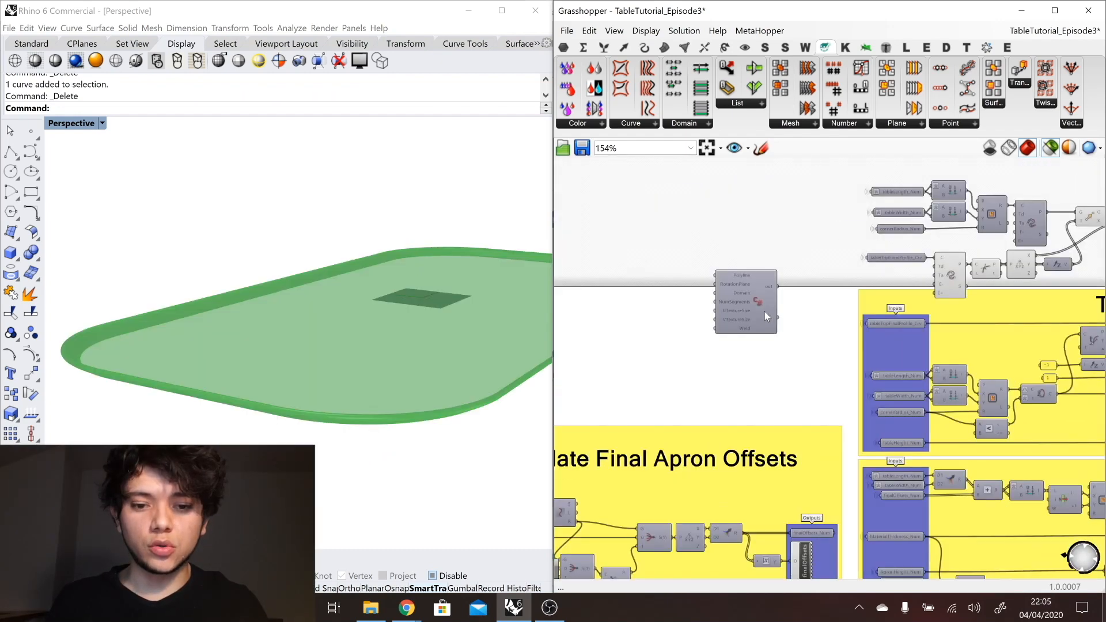
pyautogui.scroll(2, 742, 288)
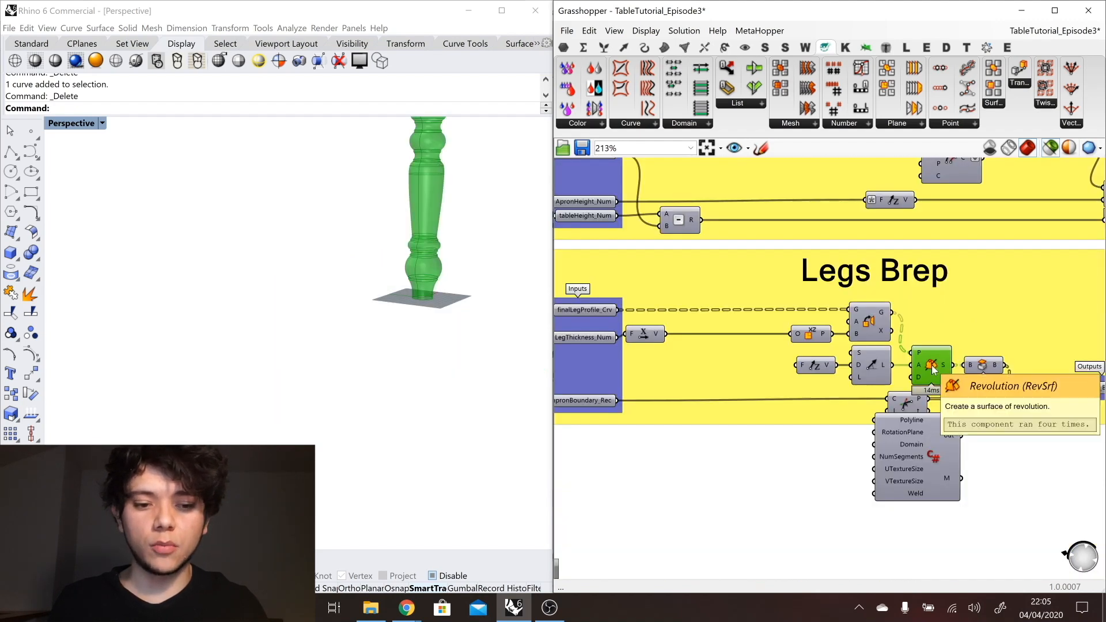
pyautogui.moveTo(932, 464); pyautogui.dragTo(945, 482)
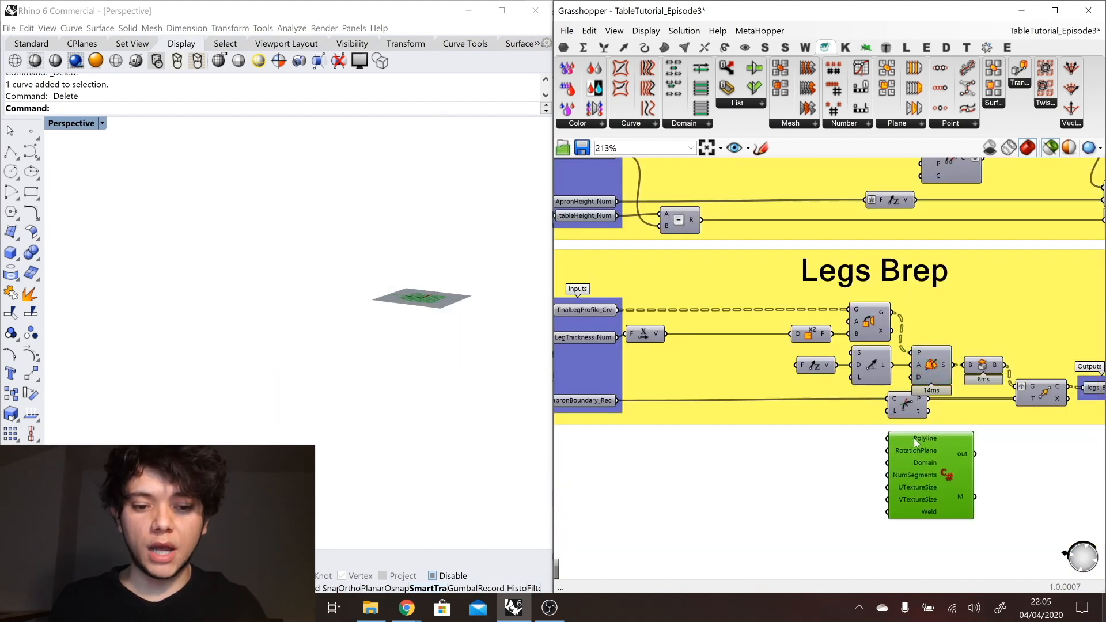
pyautogui.click(874, 323)
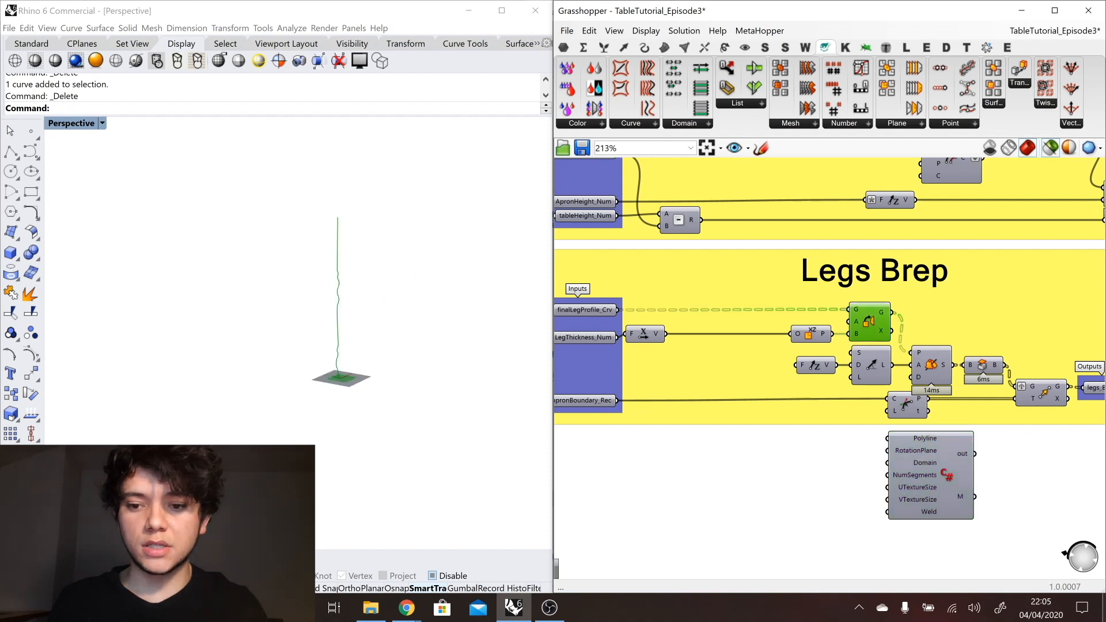
pyautogui.scroll(3, 329, 274)
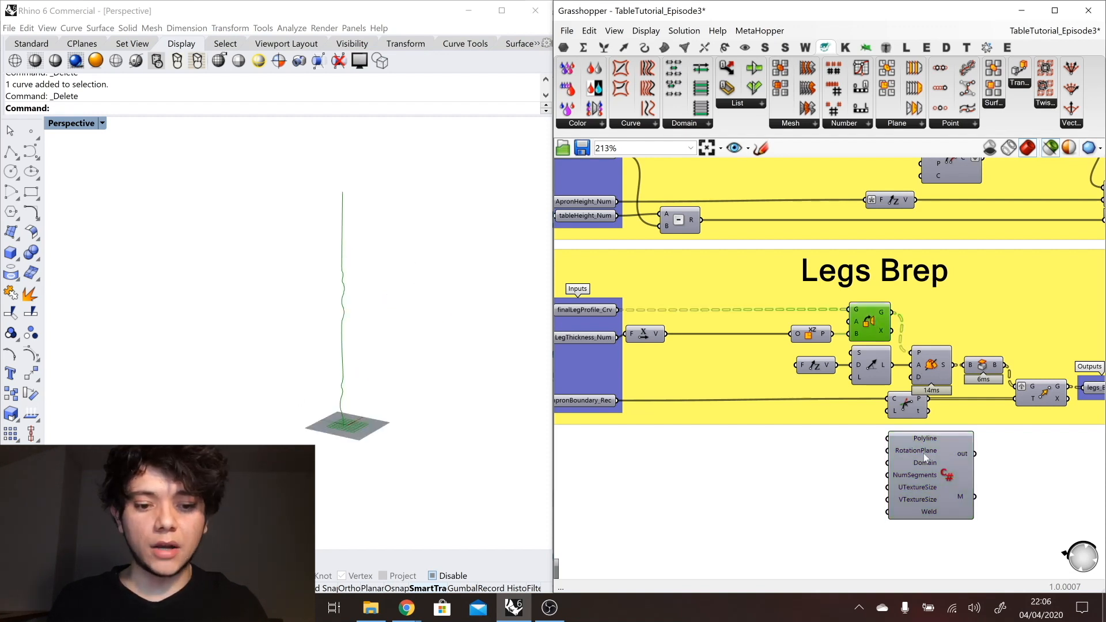
# Step: Add an XY Plane component and connect it to the revolve script's RotationPlane input
pyautogui.moveTo(917, 370)
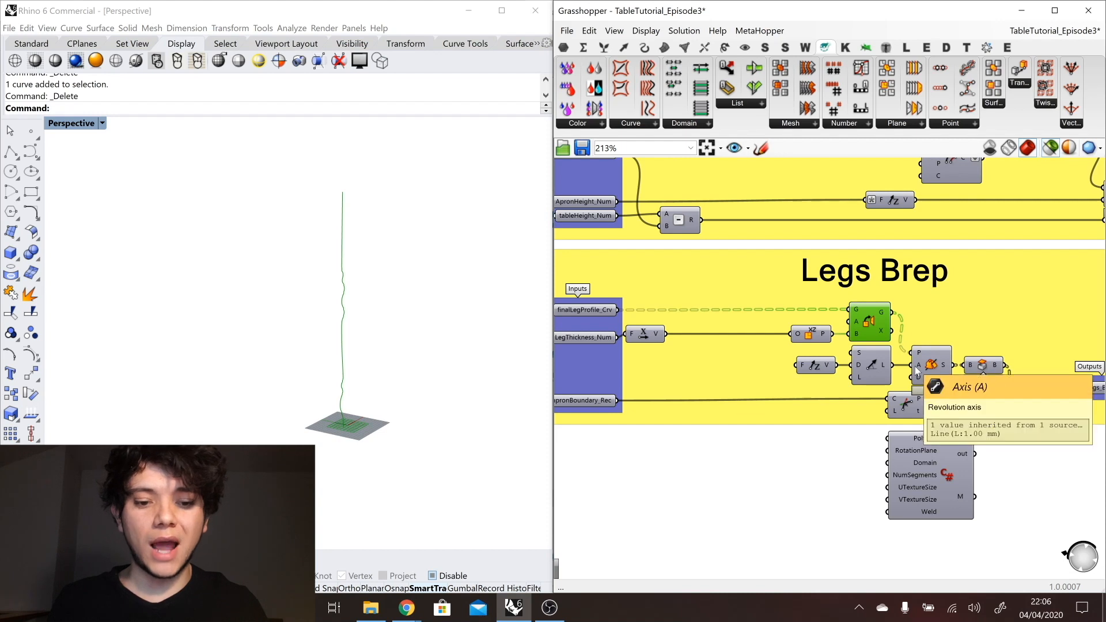
pyautogui.doubleClick(855, 453)
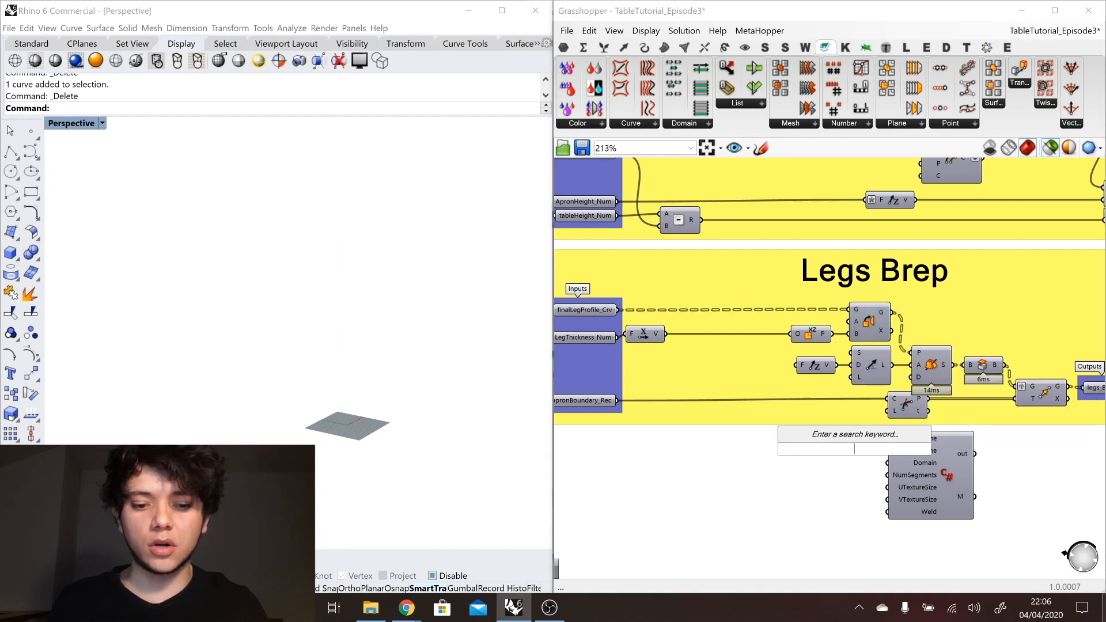
pyautogui.write('xy')
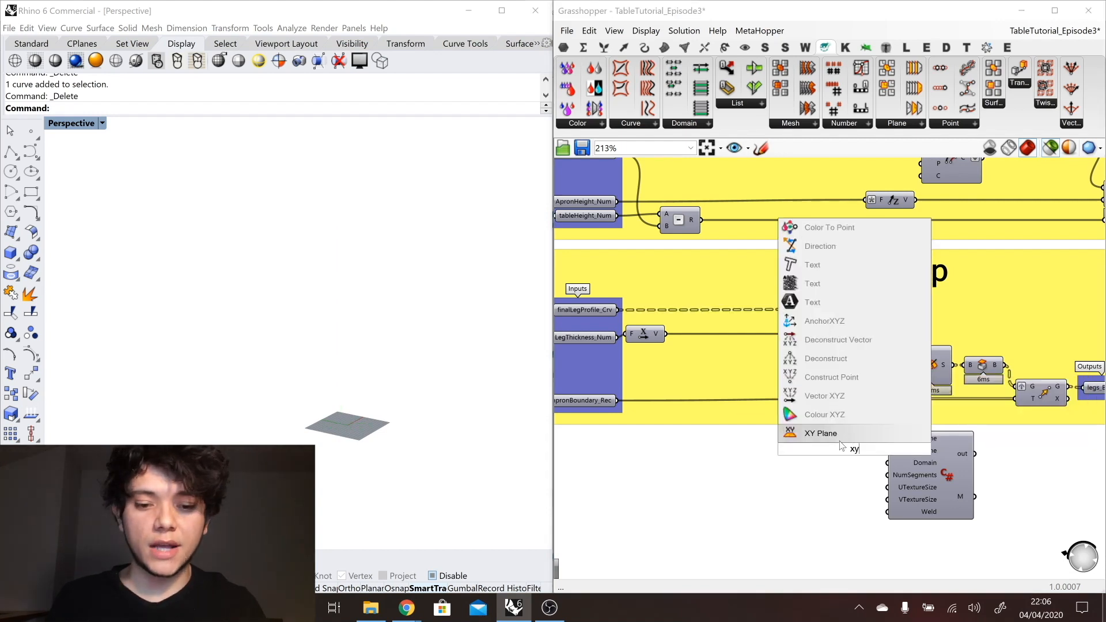
pyautogui.click(838, 439)
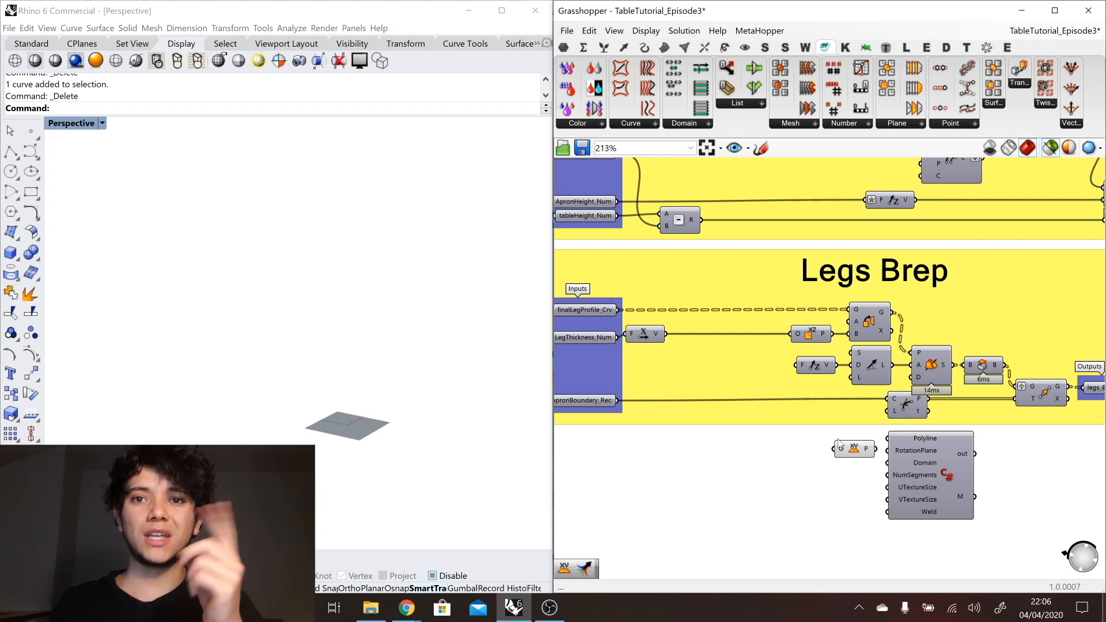
pyautogui.click(855, 452)
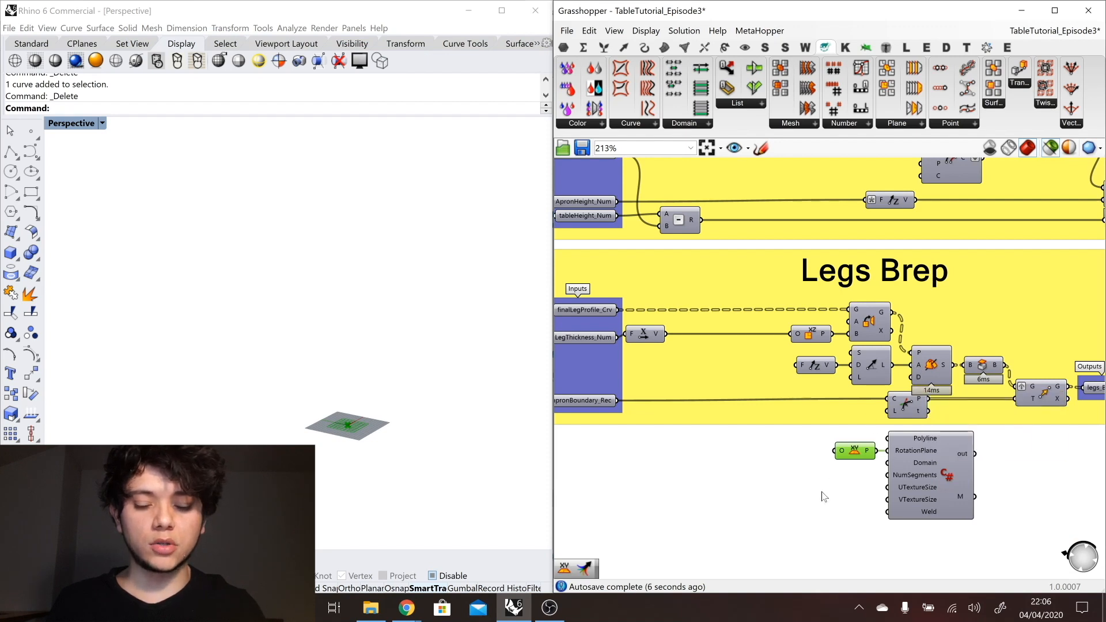
# Step: Add a panel containing "0 to 2 * pi" and connect it to the revolve script's Domain input
pyautogui.doubleClick(830, 469)
pyautogui.write('//')
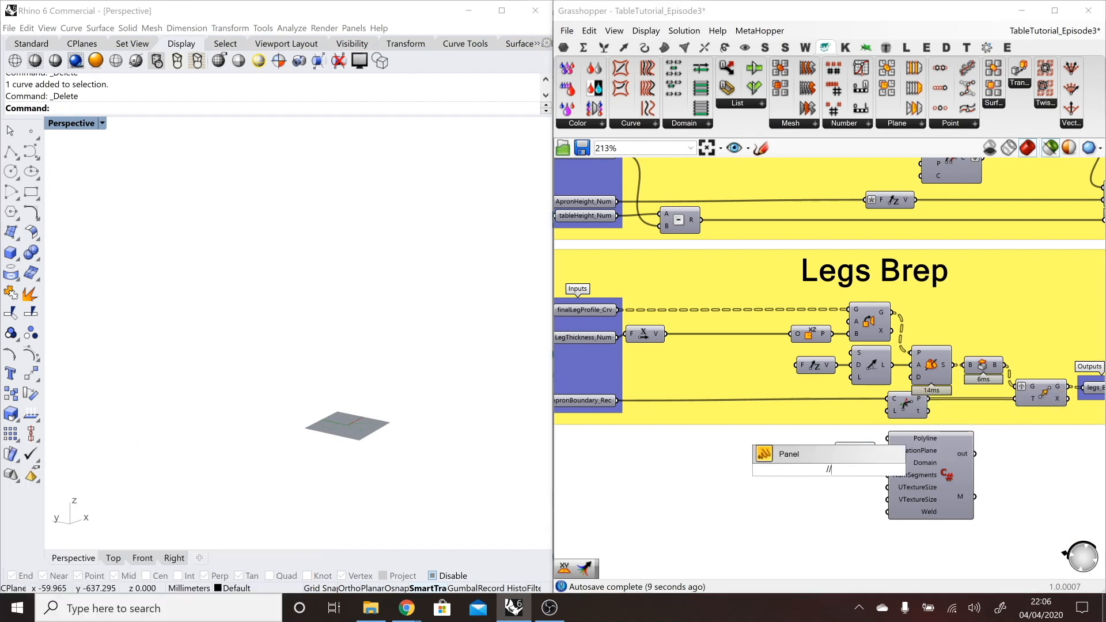
pyautogui.write('0 to 2 * pi')
pyautogui.press('Return')
pyautogui.moveTo(876, 463); pyautogui.dragTo(888, 462)
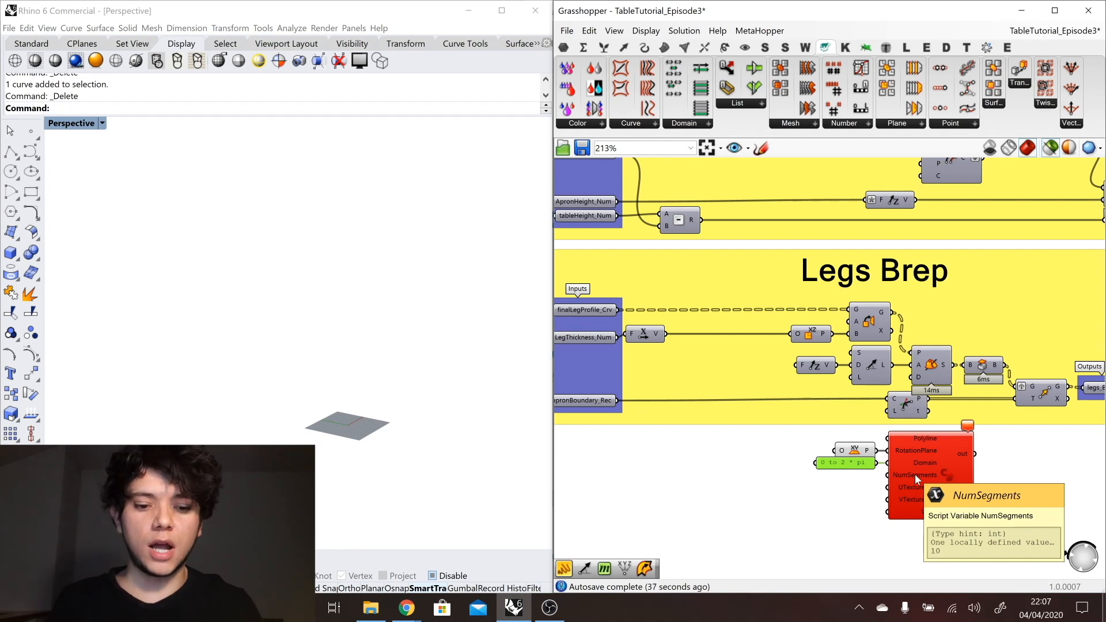
# Step: Copy the LegThickness_Num parameter beside the revolve script, connect it to NumSegments, and commit its expression x/2
pyautogui.moveTo(990, 461); pyautogui.dragTo(1009, 463, button='right')
pyautogui.moveTo(575, 351); pyautogui.dragTo(596, 354, button='right')
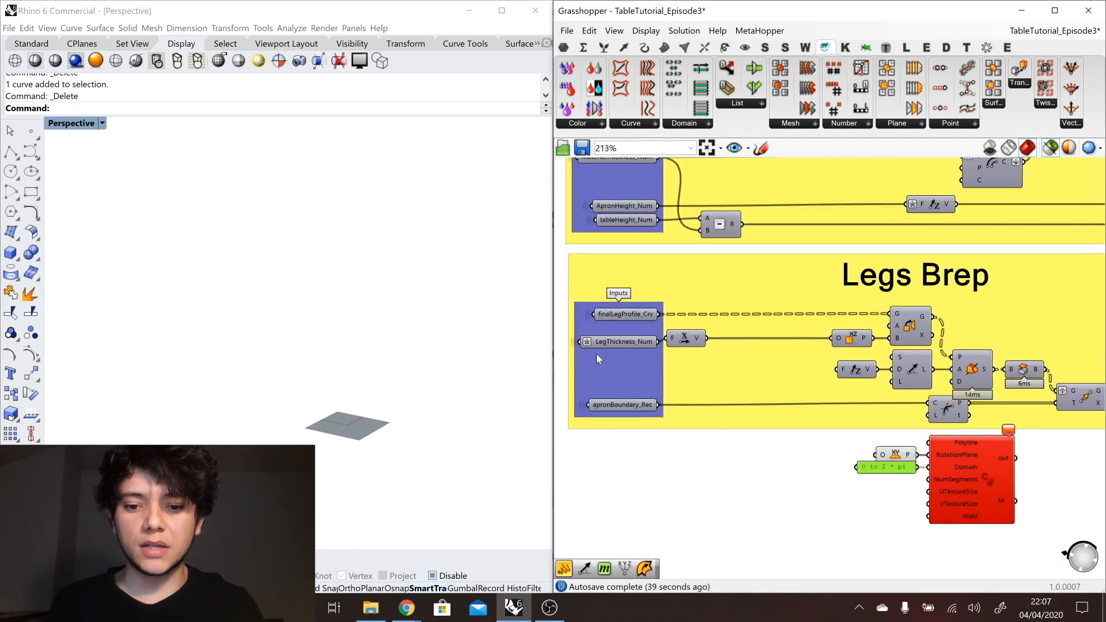
pyautogui.click(617, 343)
pyautogui.keyDown('alt'); pyautogui.moveTo(617, 341); pyautogui.dragTo(880, 489); pyautogui.keyUp('alt')
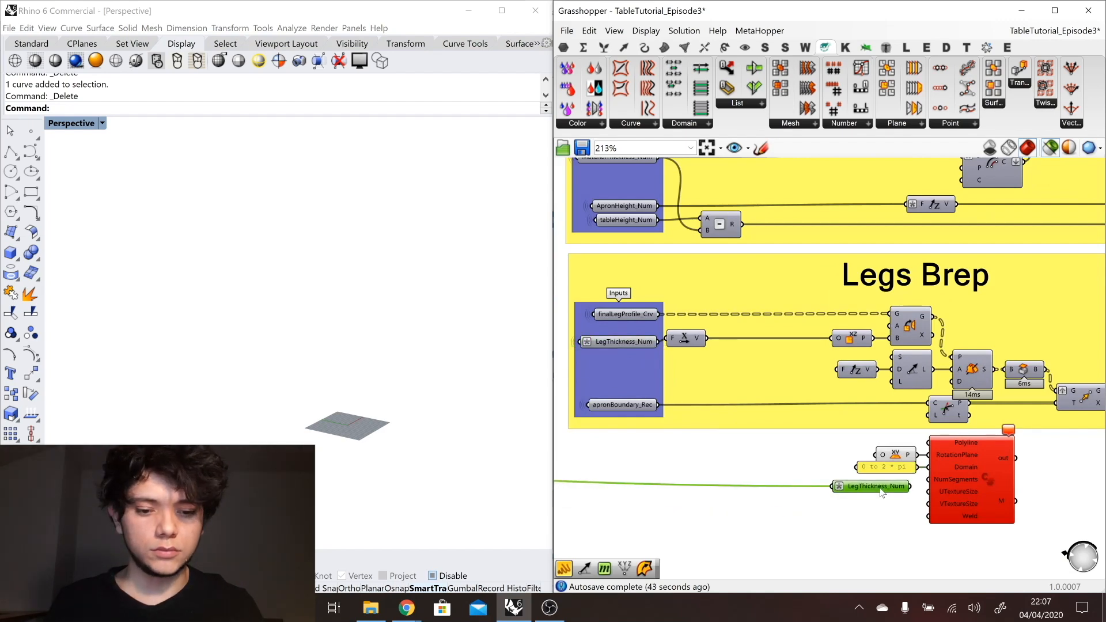
pyautogui.moveTo(882, 489); pyautogui.dragTo(891, 481)
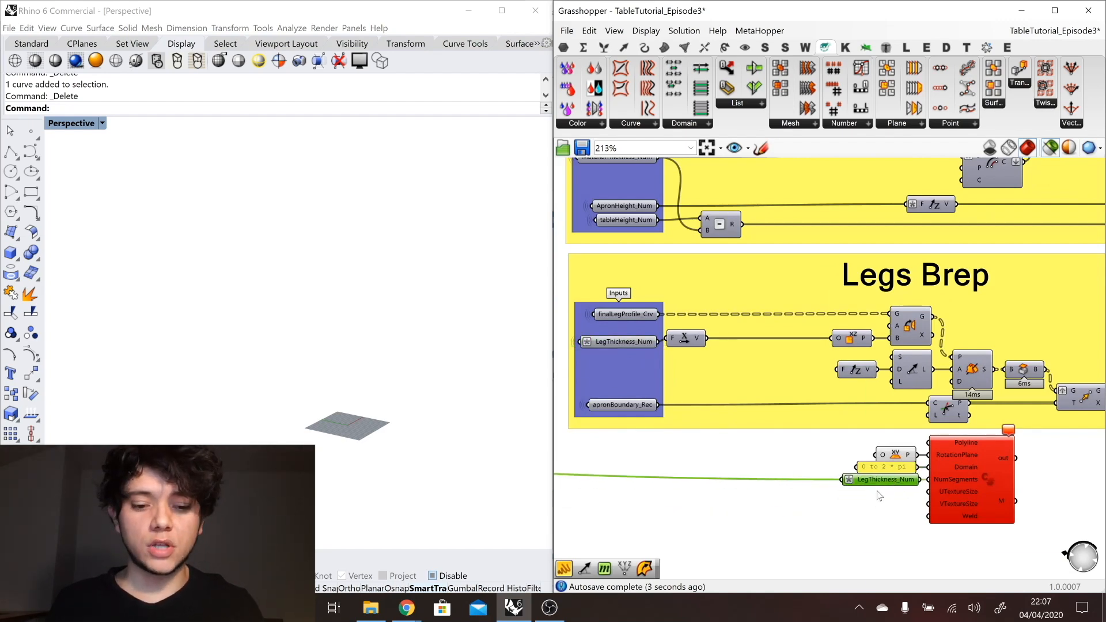
pyautogui.rightClick(879, 484)
pyautogui.moveTo(922, 488)
pyautogui.click(806, 503)
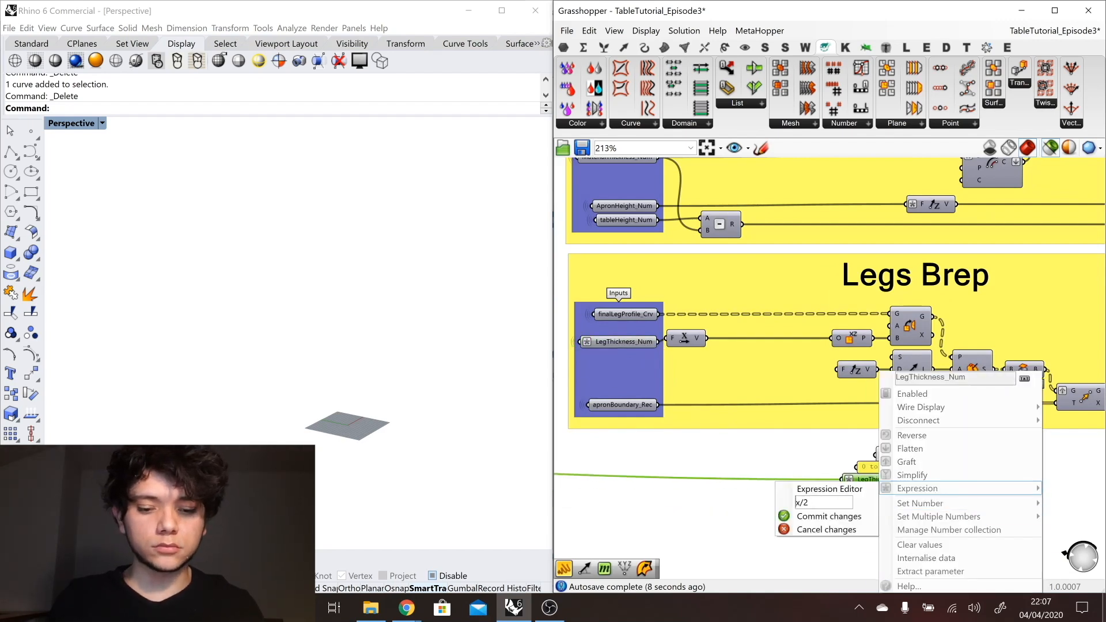
pyautogui.press('Return')
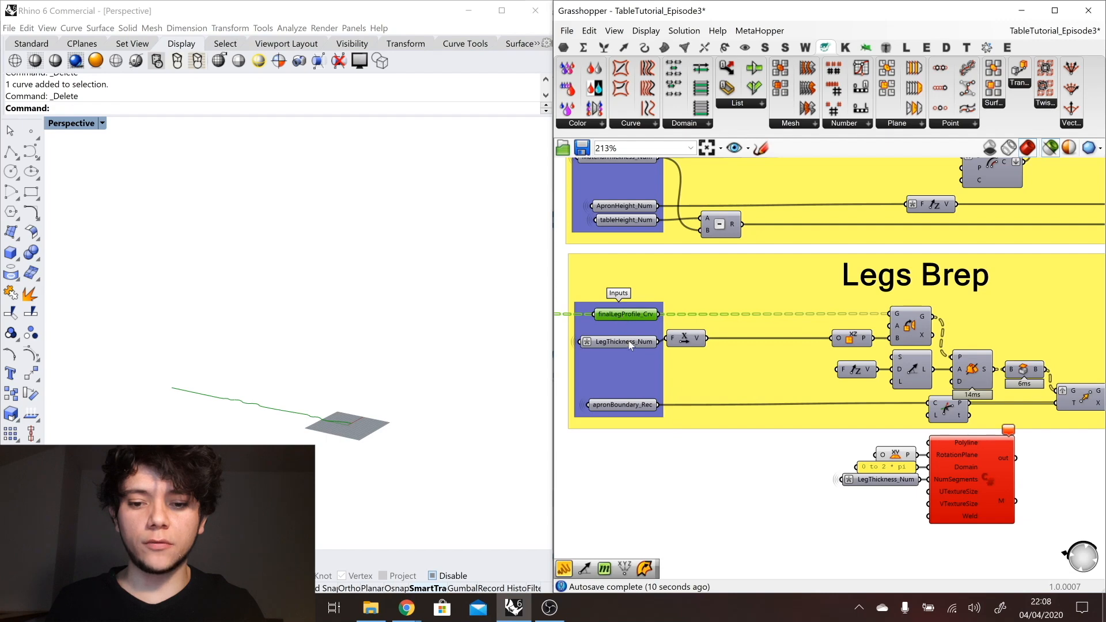
# Step: Copy the leg profile and thickness parameters with their Unit X, XZ Plane and Orient components below the Legs Brep group and tidy their layout
pyautogui.keyDown('shift'); pyautogui.click(625, 342); pyautogui.keyUp('shift')
pyautogui.keyDown('shift'); pyautogui.click(693, 339); pyautogui.keyUp('shift')
pyautogui.keyDown('shift'); pyautogui.click(847, 338); pyautogui.keyUp('shift')
pyautogui.keyDown('shift'); pyautogui.click(901, 327); pyautogui.keyUp('shift')
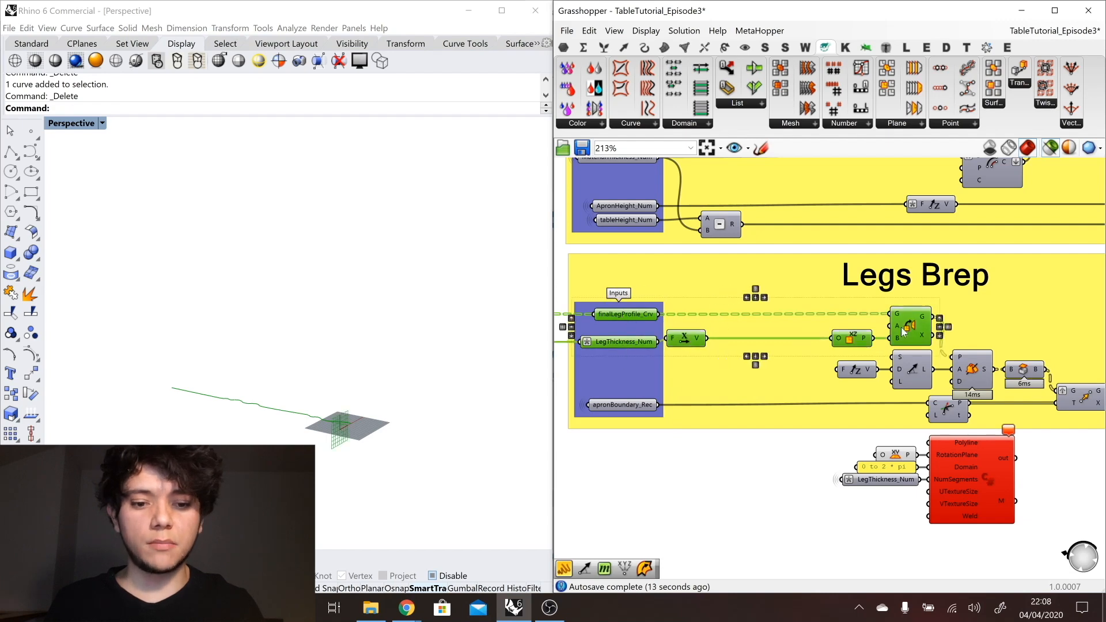
pyautogui.keyDown('alt'); pyautogui.moveTo(914, 327); pyautogui.dragTo(818, 499); pyautogui.keyUp('alt')
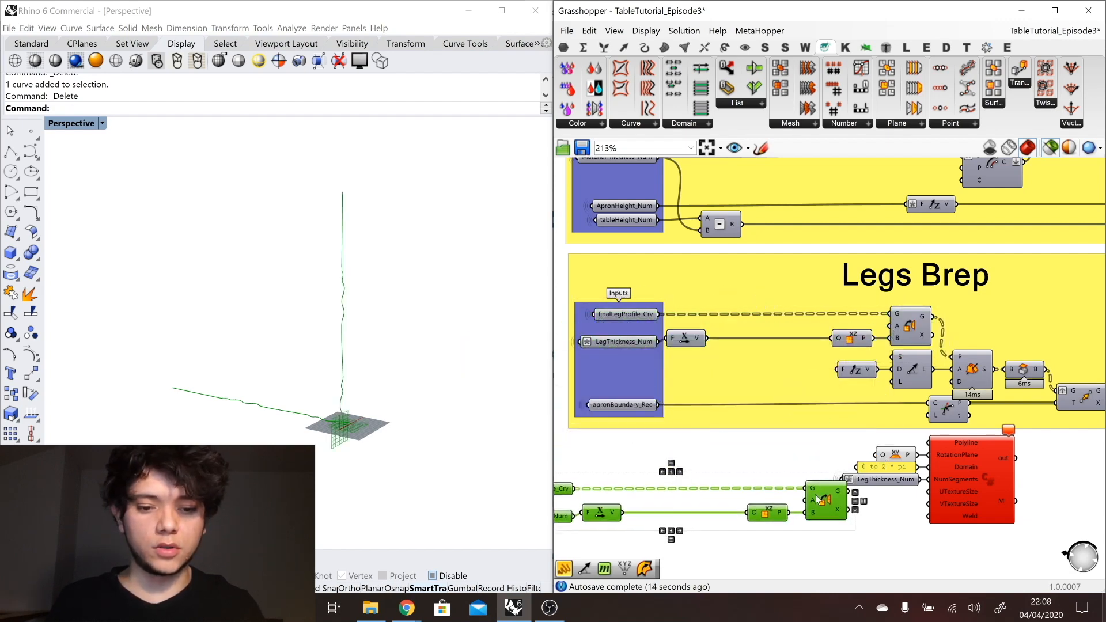
pyautogui.scroll(-2, 818, 499)
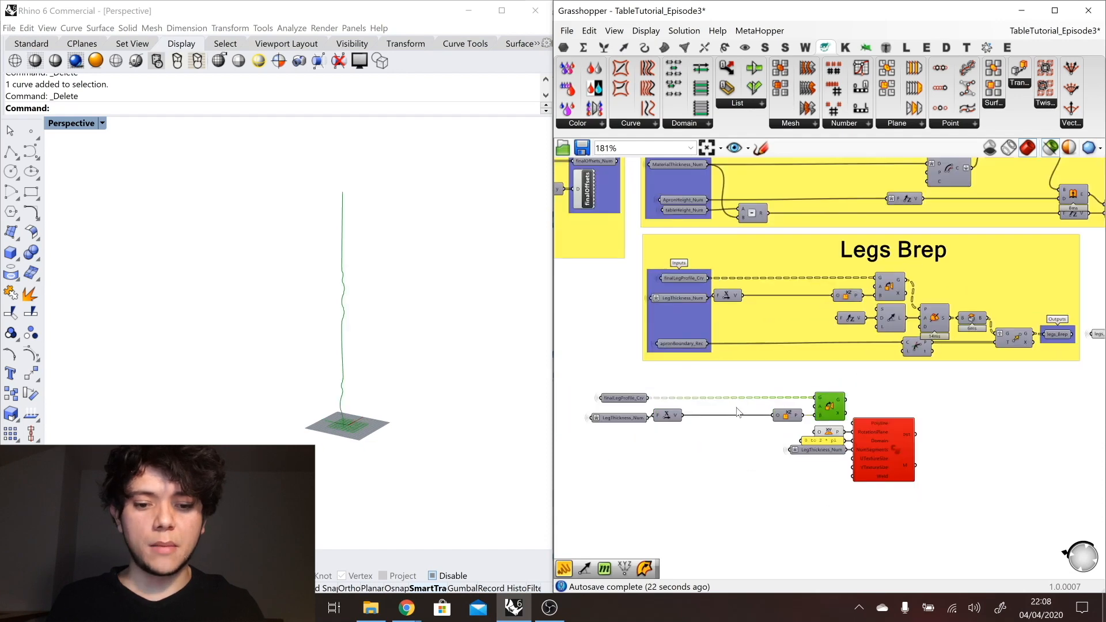
pyautogui.scroll(1, 766, 406)
pyautogui.moveTo(691, 447); pyautogui.dragTo(691, 410)
# Step: Add a Curve To Polyline component after the copied Orient, connect the oriented profile to it, and shift the revolve script and its inputs aside
pyautogui.doubleClick(910, 373)
pyautogui.write('polyline')
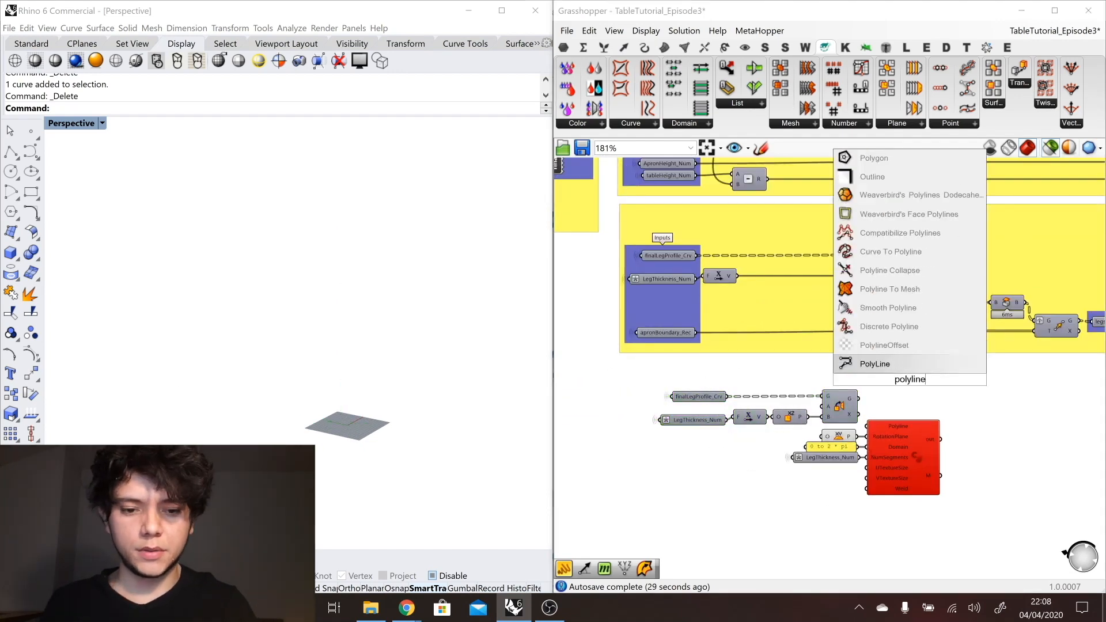
pyautogui.click(881, 254)
pyautogui.moveTo(838, 467); pyautogui.dragTo(828, 432)
pyautogui.moveTo(902, 443); pyautogui.dragTo(933, 483)
pyautogui.click(904, 366)
pyautogui.moveTo(902, 376); pyautogui.dragTo(880, 415)
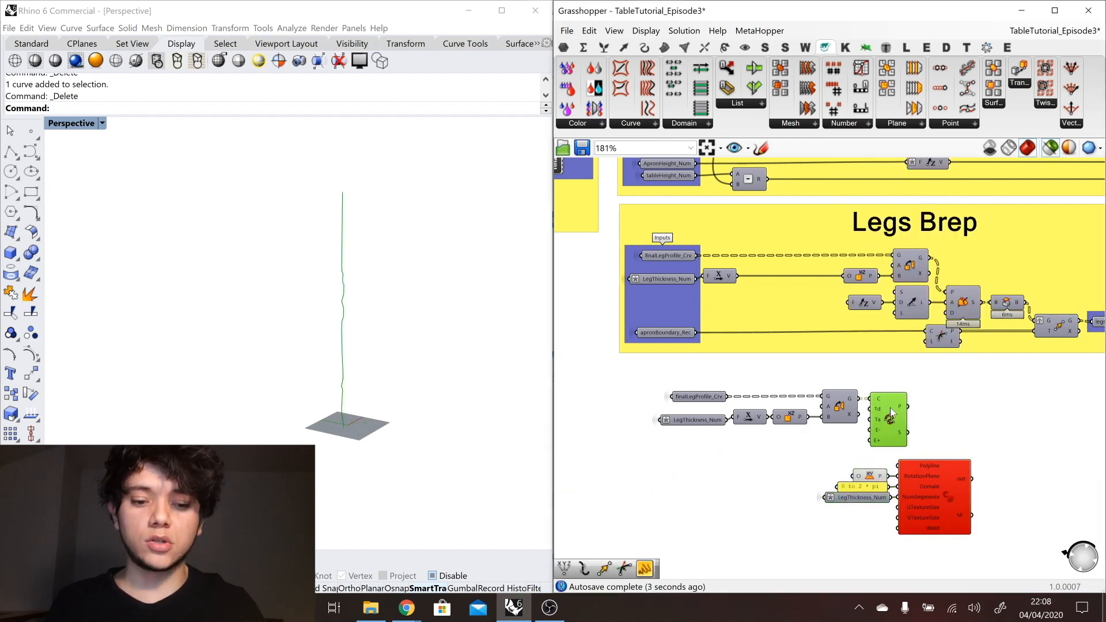
# Step: Turn off the Curve To Polyline preview, add a panel containing 0.1 connected to its Td and Ta inputs, and align the component beside it
pyautogui.rightClick(890, 408)
pyautogui.click(903, 429)
pyautogui.doubleClick(830, 451)
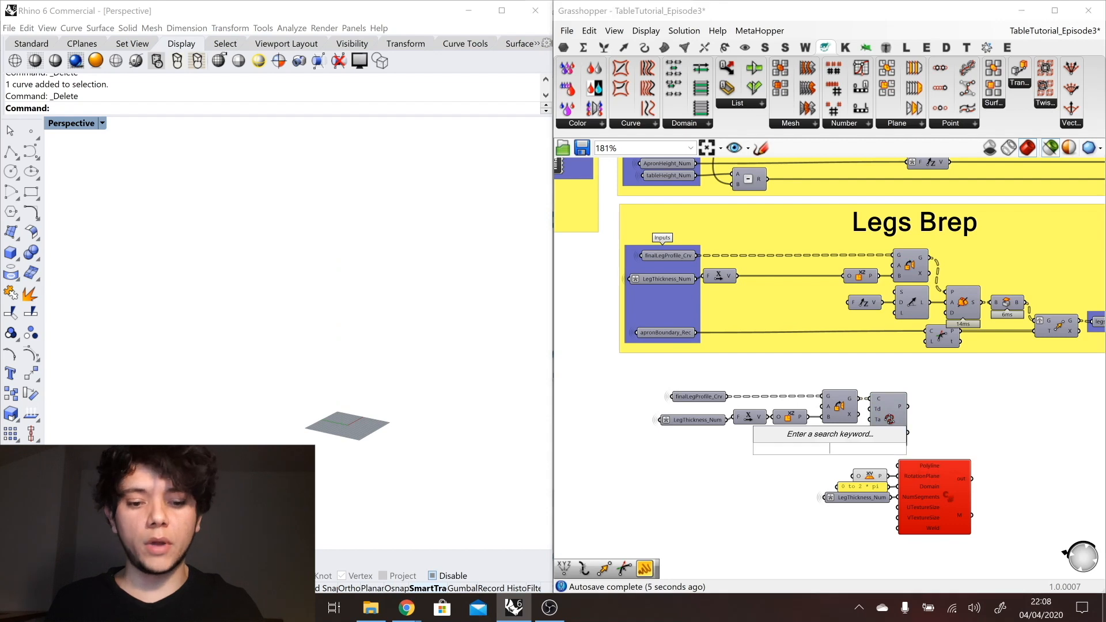
pyautogui.write('//')
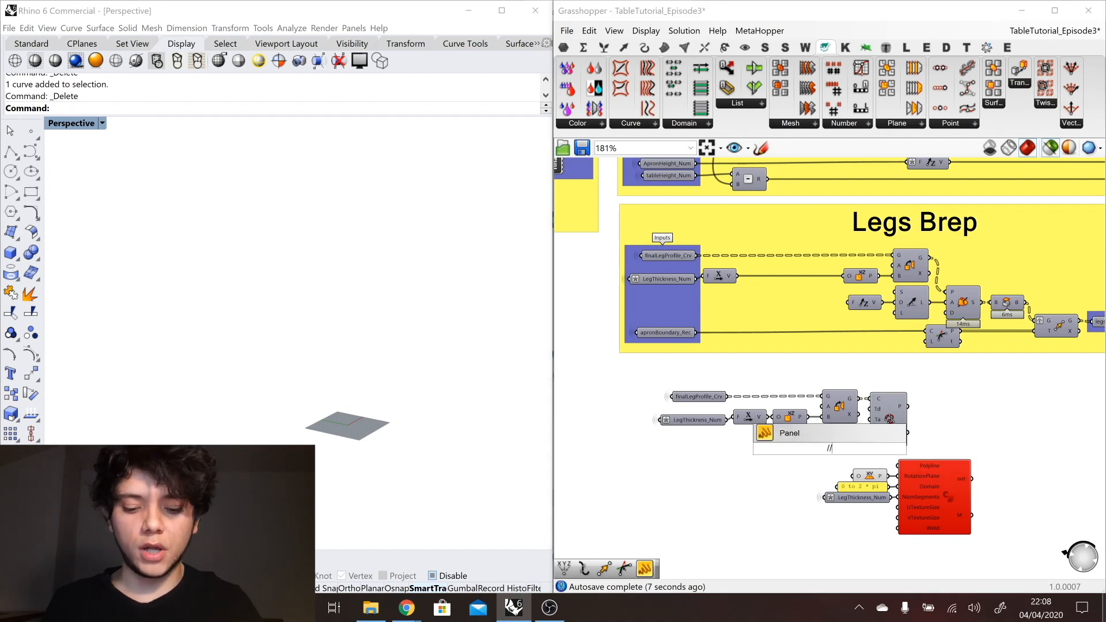
pyautogui.write('0.1')
pyautogui.press('Return')
pyautogui.moveTo(830, 448); pyautogui.dragTo(844, 432)
pyautogui.moveTo(857, 431)
pyautogui.mouseDown()
pyautogui.moveTo(869, 409)
pyautogui.moveTo(869, 420)
pyautogui.mouseUp()
pyautogui.moveTo(887, 405); pyautogui.dragTo(888, 419)
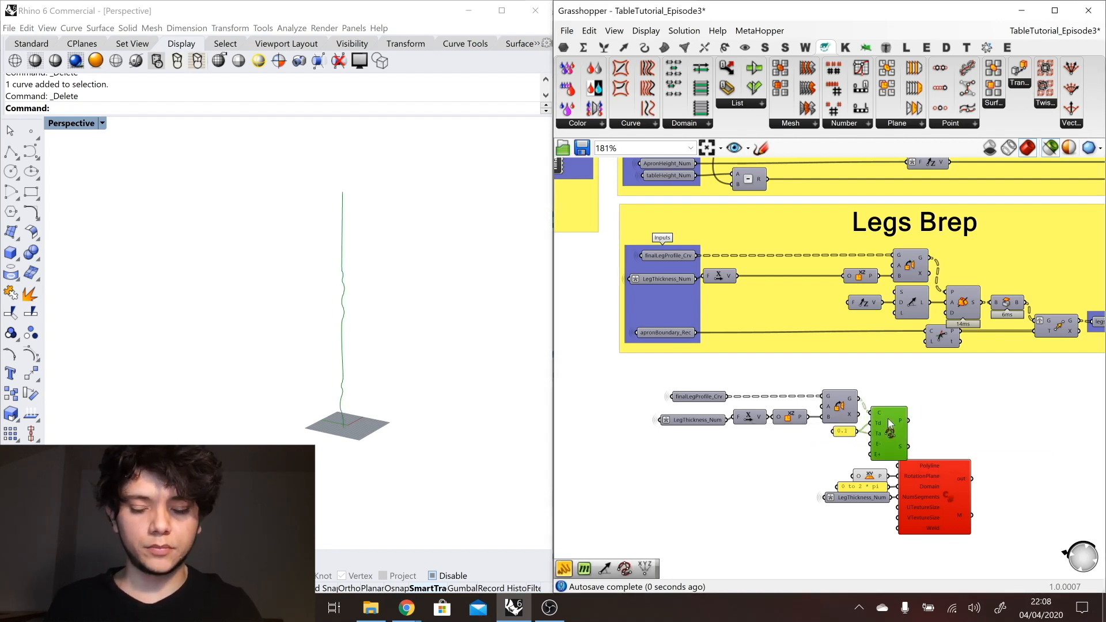
# Step: Connect the polyline to the revolve script's Polyline input and insert a Domain parameter between the "0 to 2 * pi" panel and its Domain input
pyautogui.moveTo(971, 544); pyautogui.dragTo(937, 482)
pyautogui.click(928, 441)
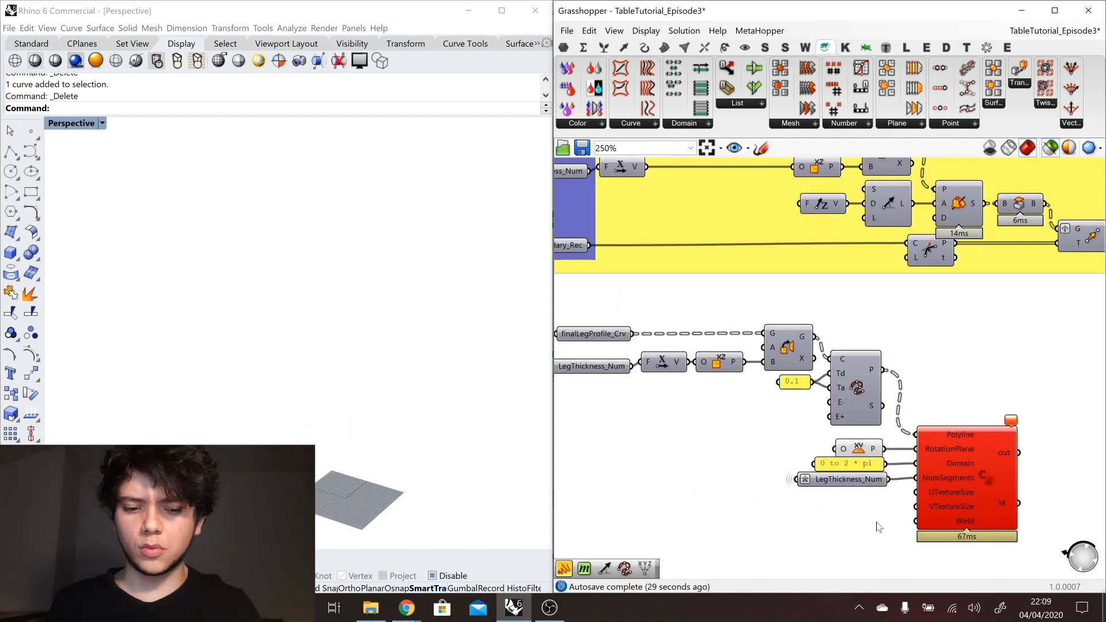
pyautogui.doubleClick(876, 523)
pyautogui.write('domain')
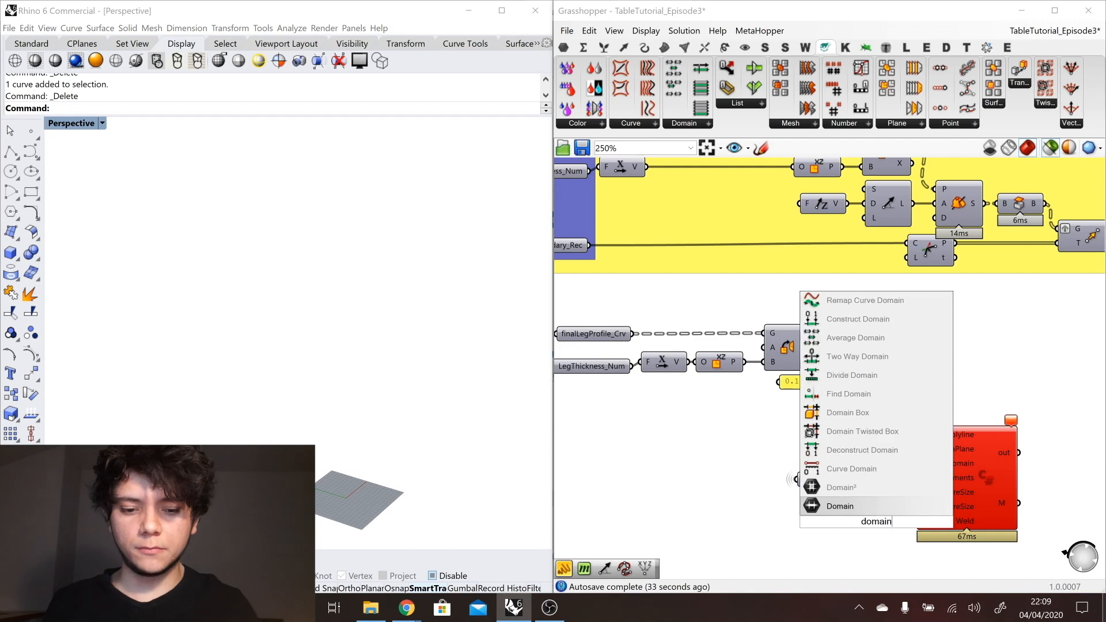
pyautogui.press('Return')
pyautogui.moveTo(885, 464); pyautogui.dragTo(916, 463)
pyautogui.moveTo(876, 521); pyautogui.dragTo(913, 464)
pyautogui.moveTo(966, 464); pyautogui.dragTo(993, 464)
# Step: Select the revolve script and inspect its revolved leg mesh in the Rhino viewport
pyautogui.rightClick(326, 410)
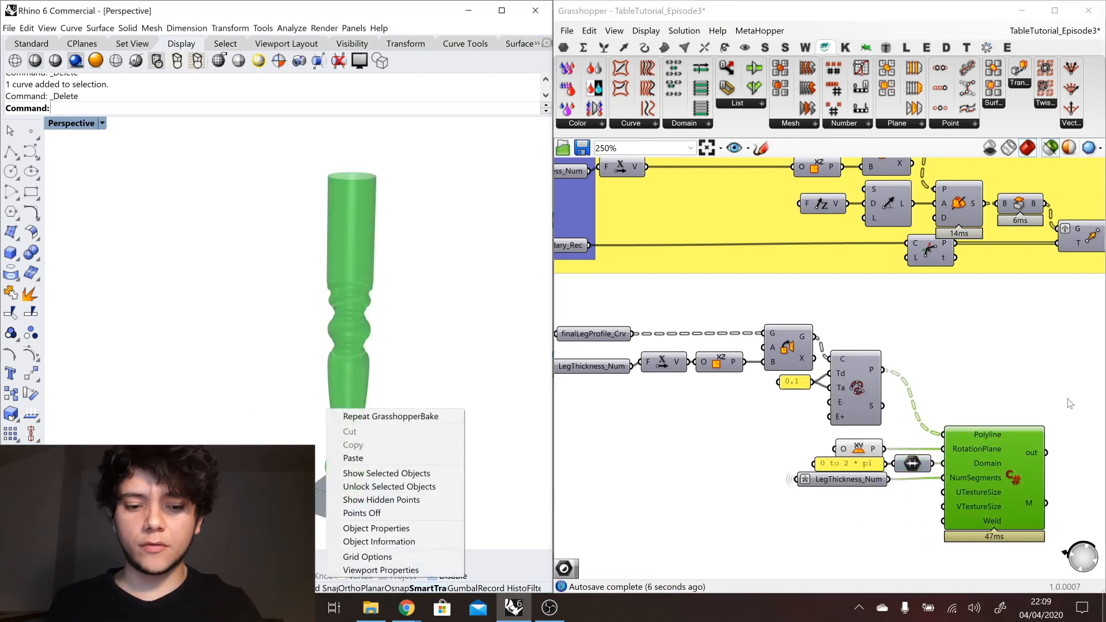
pyautogui.click(1011, 457)
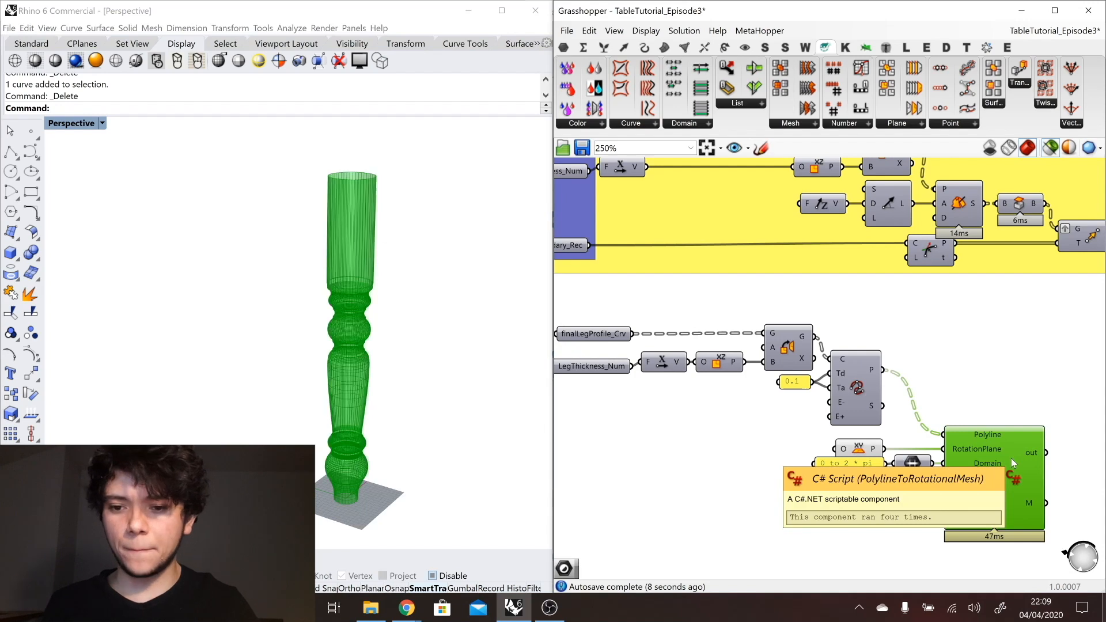
pyautogui.click(367, 378)
pyautogui.scroll(3, 367, 378)
pyautogui.moveTo(367, 377); pyautogui.dragTo(358, 490, button='right')
pyautogui.scroll(-2, 358, 490)
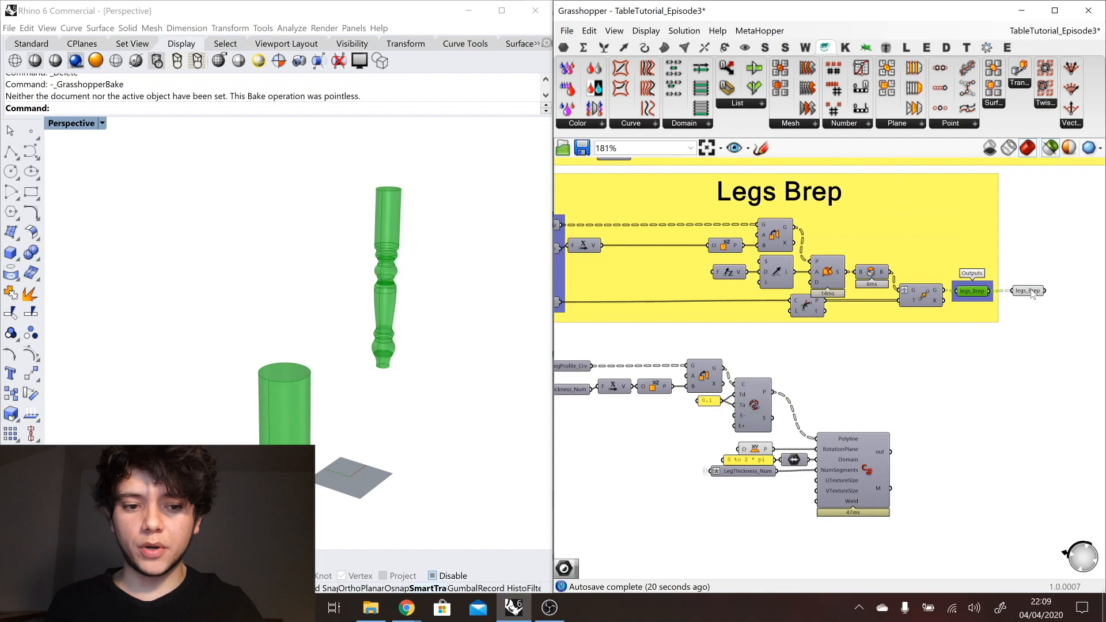
# Step: Add a Mesh Brep component with Settings (Speed) to the capped leg Brep, and panels listing its meshes and the revolve script's meshes
pyautogui.click(1028, 291)
pyautogui.scroll(-3, 1014, 305)
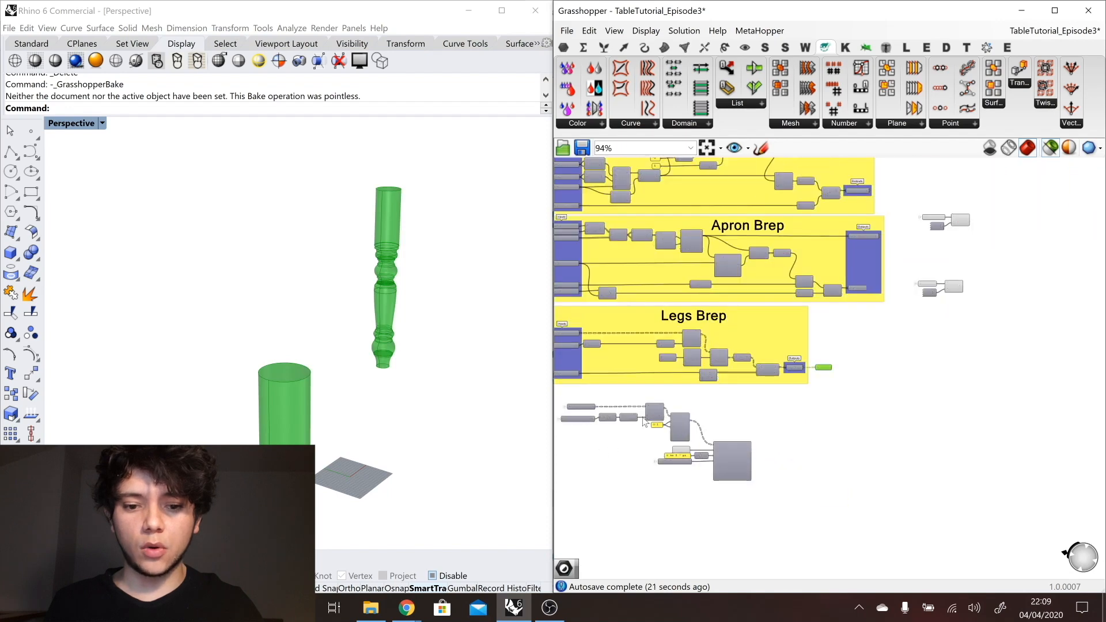
pyautogui.scroll(2, 922, 369)
pyautogui.doubleClick(912, 373)
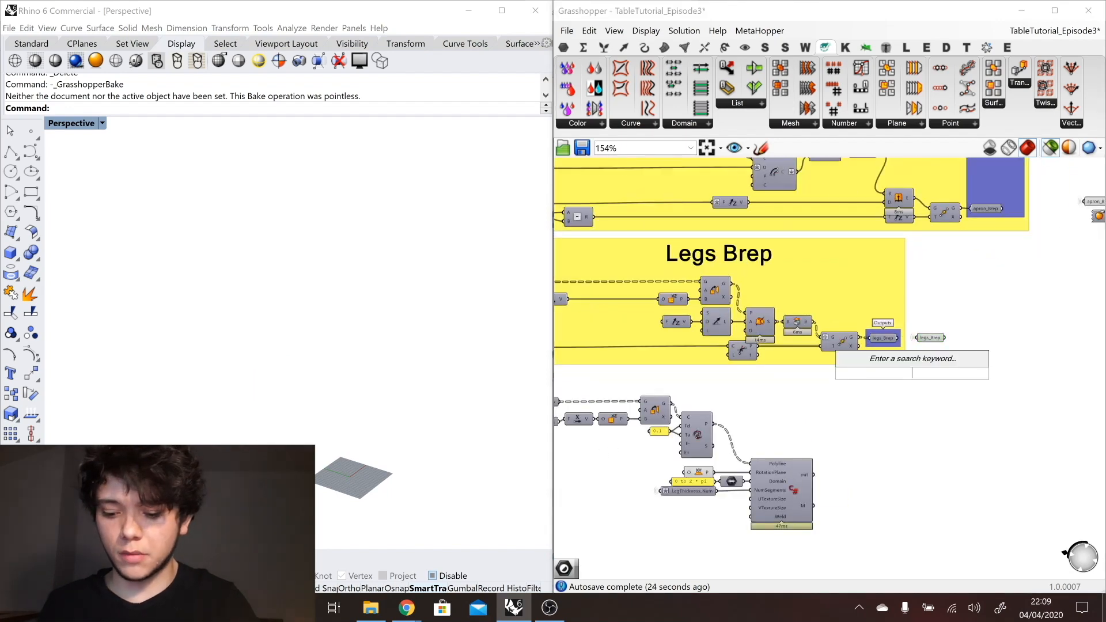
pyautogui.write('mesh')
pyautogui.click(885, 320)
pyautogui.moveTo(911, 373); pyautogui.dragTo(881, 372)
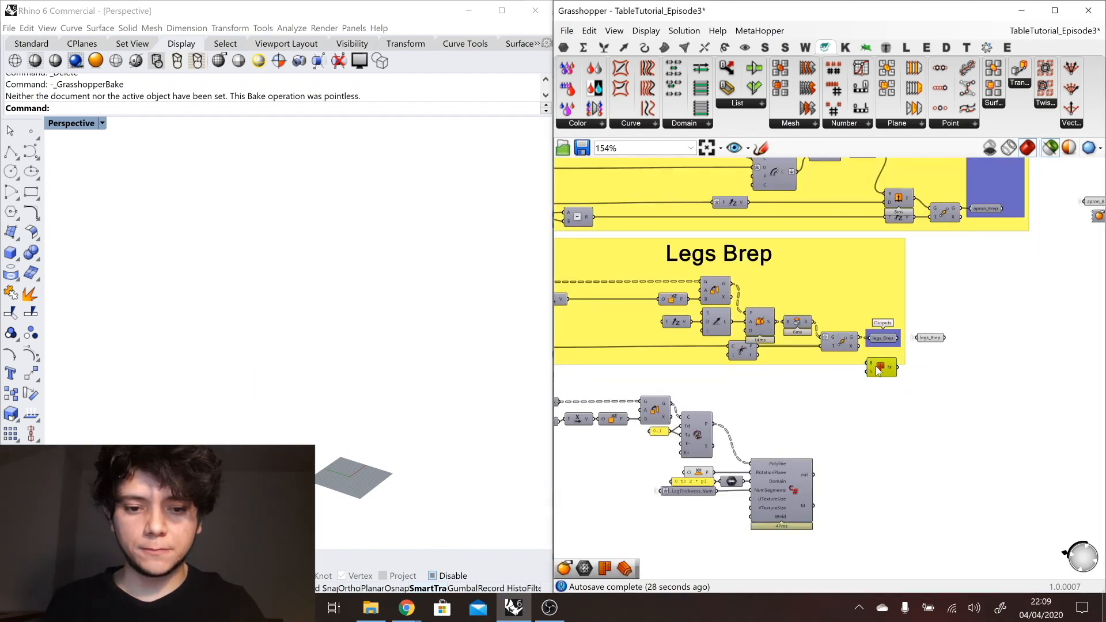
pyautogui.moveTo(813, 322); pyautogui.dragTo(827, 373)
pyautogui.rightClick(816, 377)
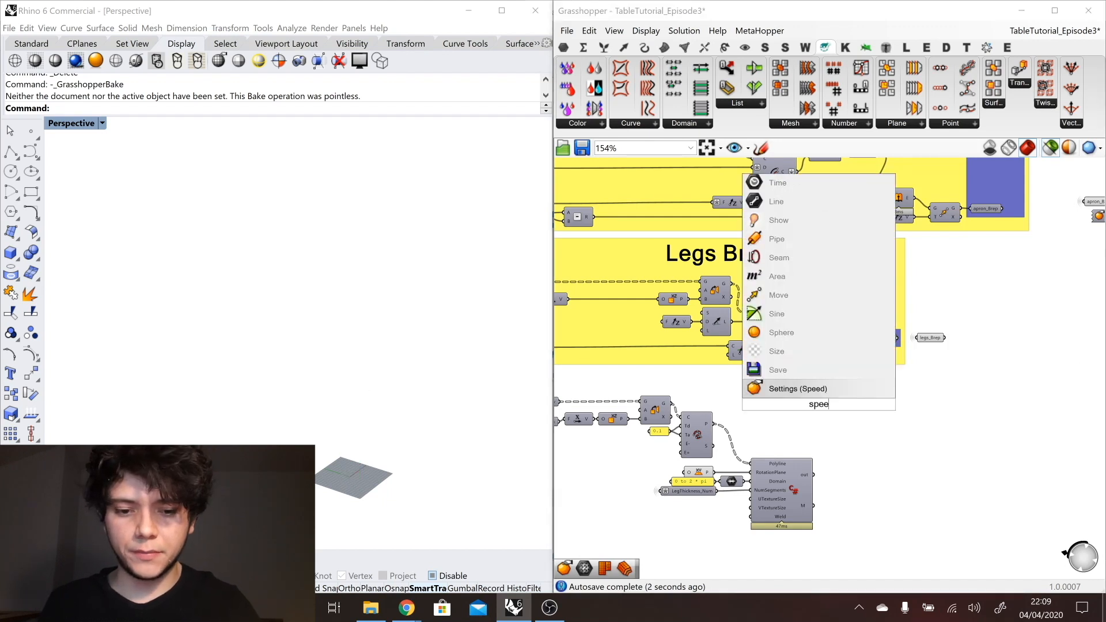
pyautogui.click(769, 388)
pyautogui.scroll(2, 344, 367)
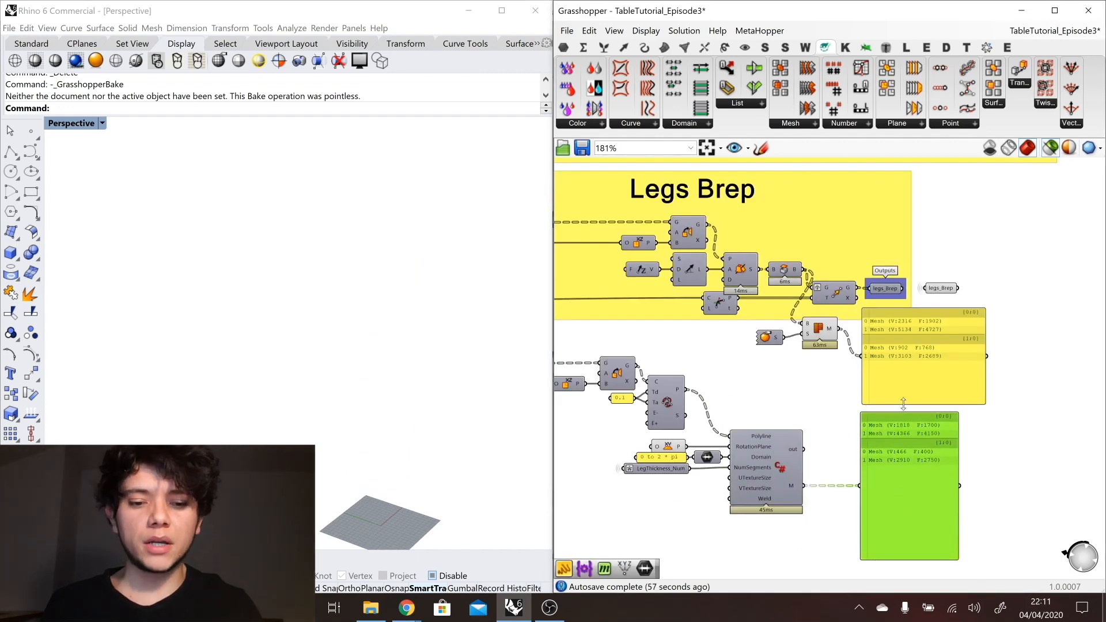
# Step: Compare the vertex and face counts of the two leg meshes in the panels and recompute the solution
pyautogui.click(896, 364)
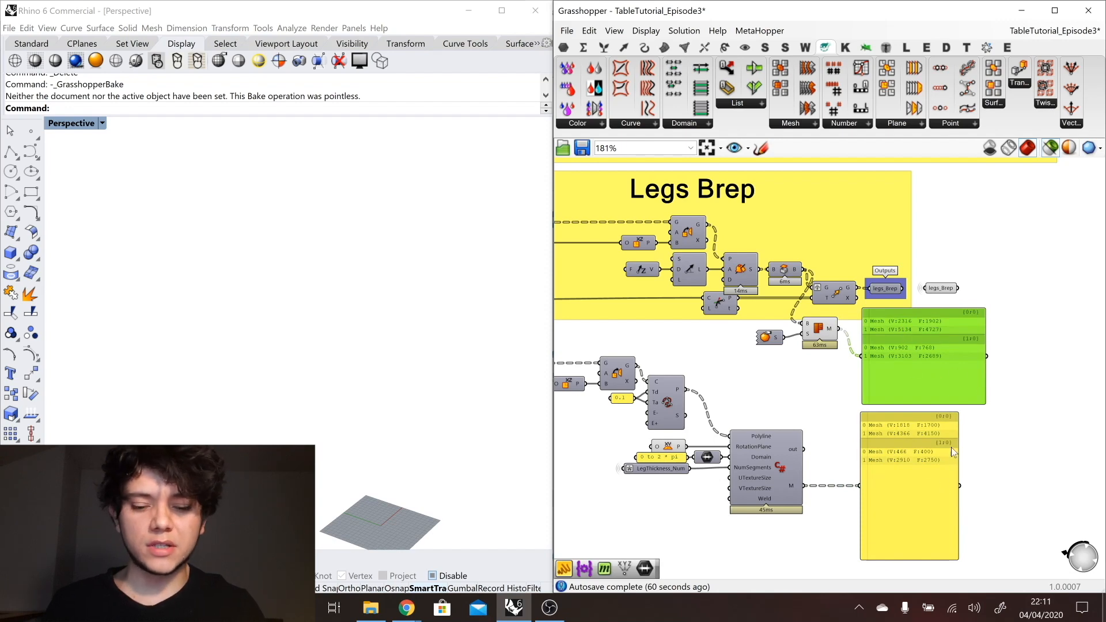
pyautogui.rightClick(805, 397)
pyautogui.click(837, 513)
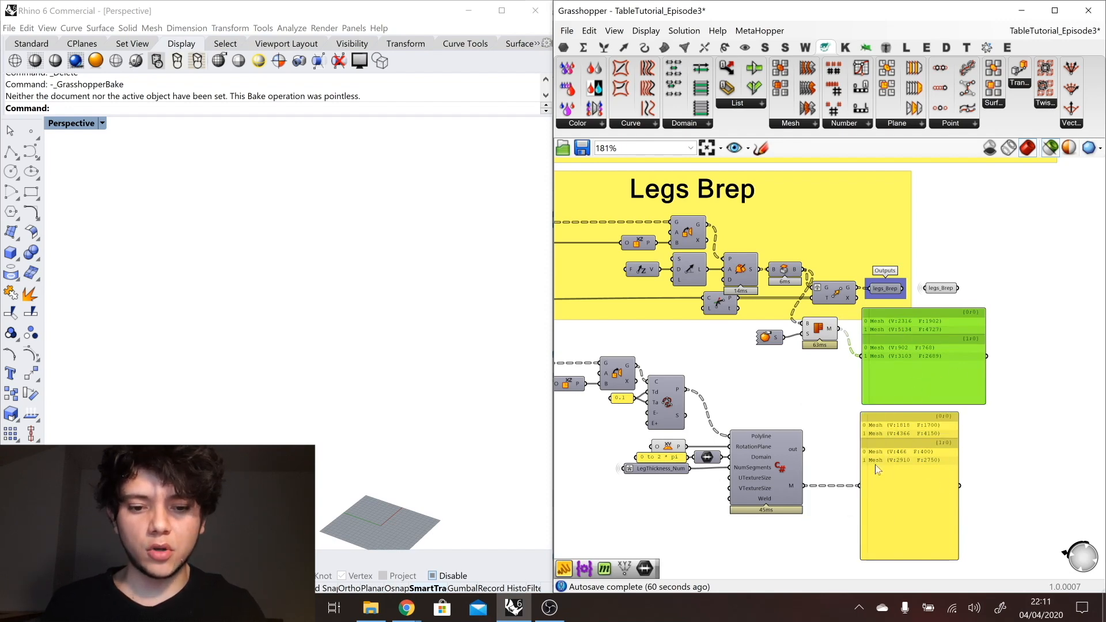
pyautogui.scroll(-1, 945, 385)
pyautogui.scroll(1, 762, 380)
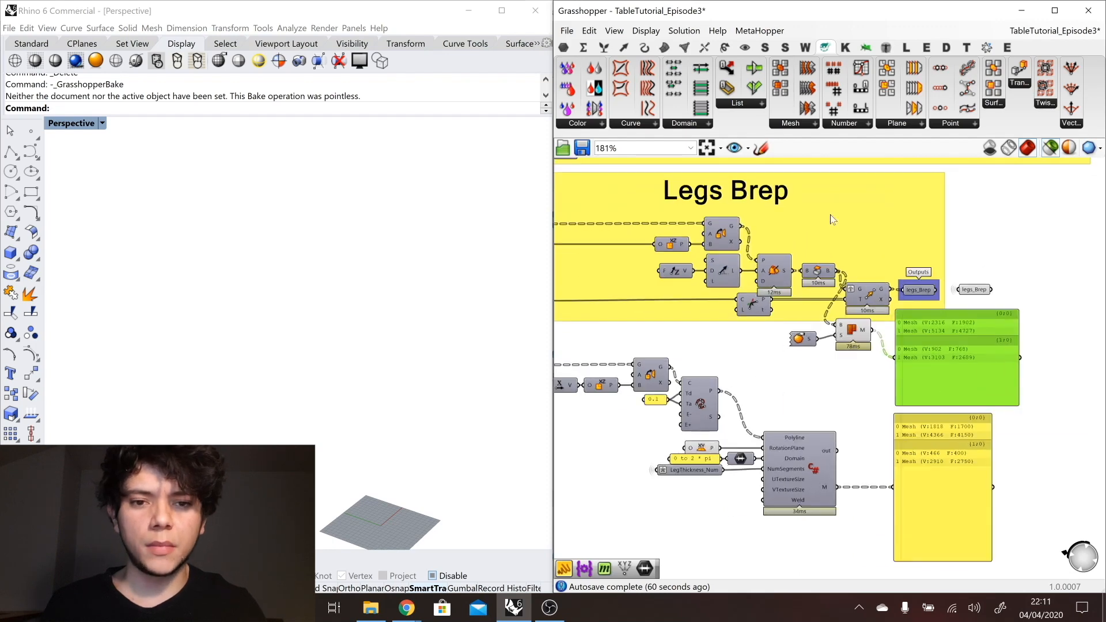
# Step: Open MetaHopper's Bottleneck Navigator and compare the compute times of Mesh Brep, Revolution and Cap with the PolylineToRotationalMesh script
pyautogui.click(760, 30)
pyautogui.click(766, 69)
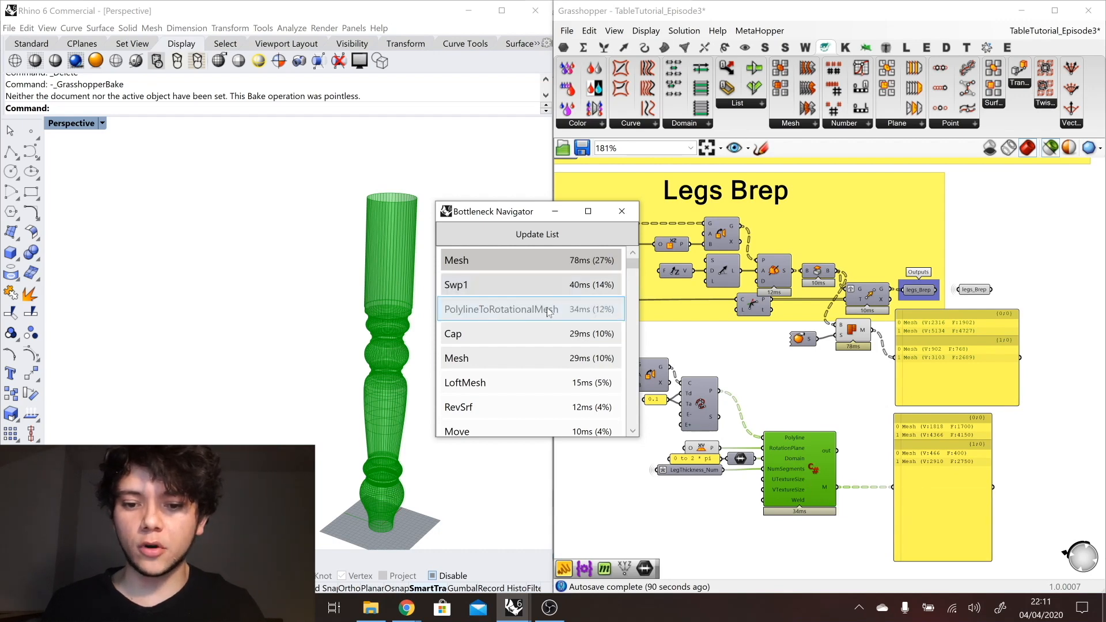
pyautogui.click(537, 265)
pyautogui.click(578, 263)
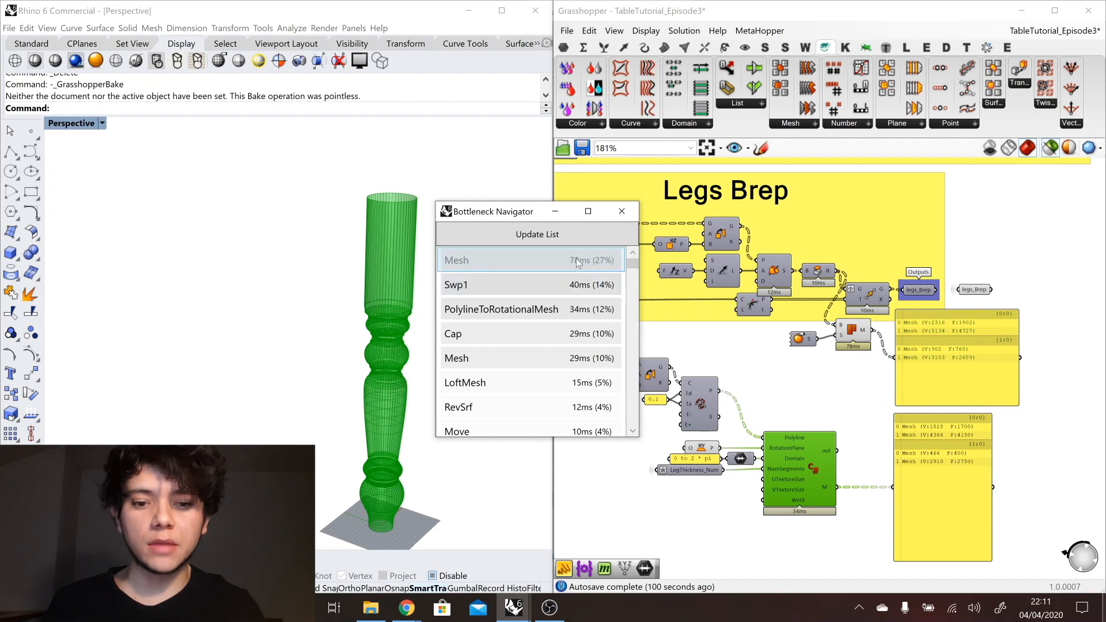
pyautogui.click(773, 271)
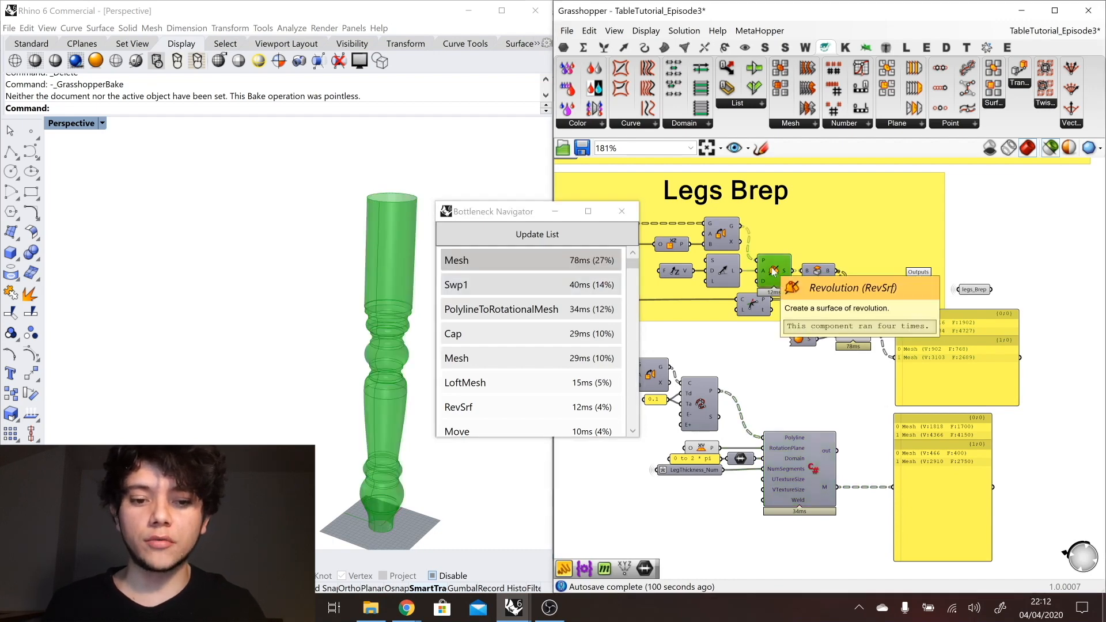
pyautogui.click(818, 274)
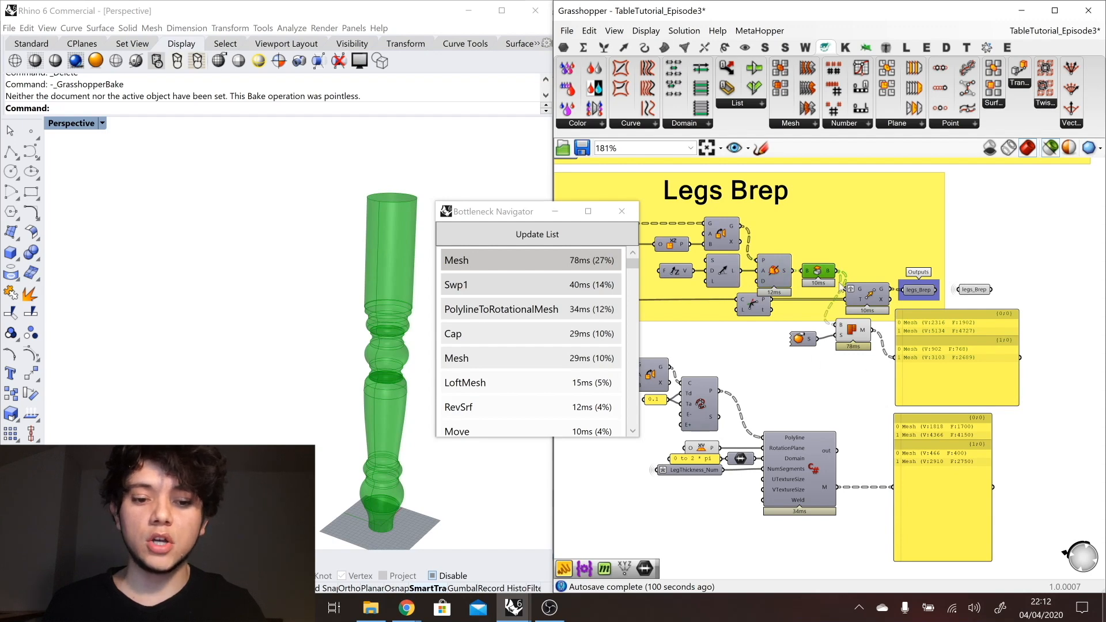
pyautogui.click(815, 466)
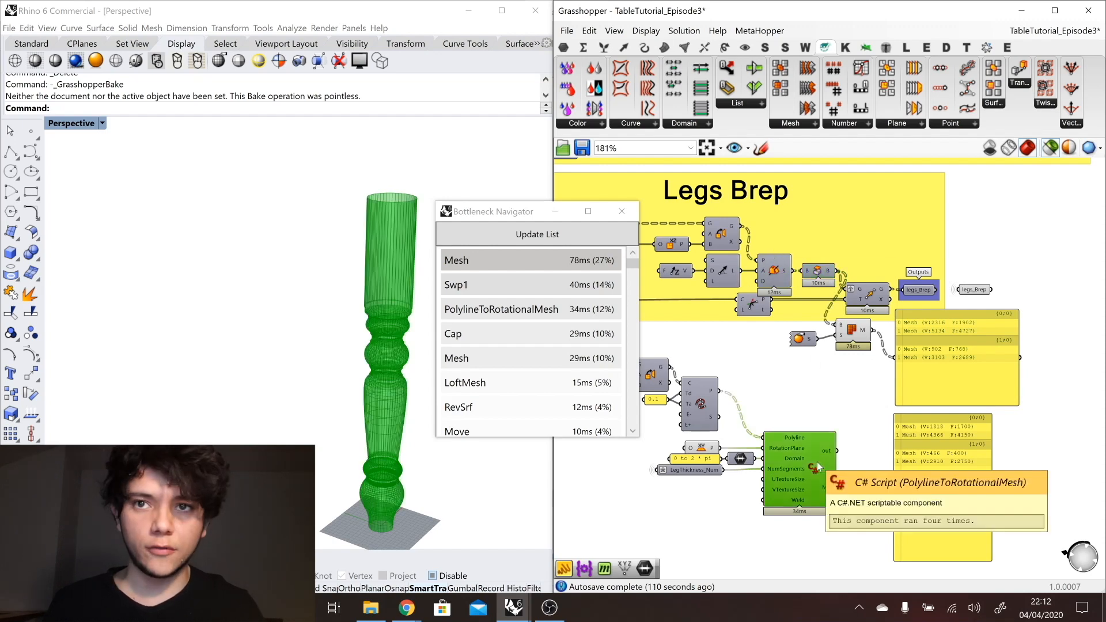
# Step: Delete the comparison Mesh Brep, its speed settings and both mesh list panels
pyautogui.scroll(-2, 818, 464)
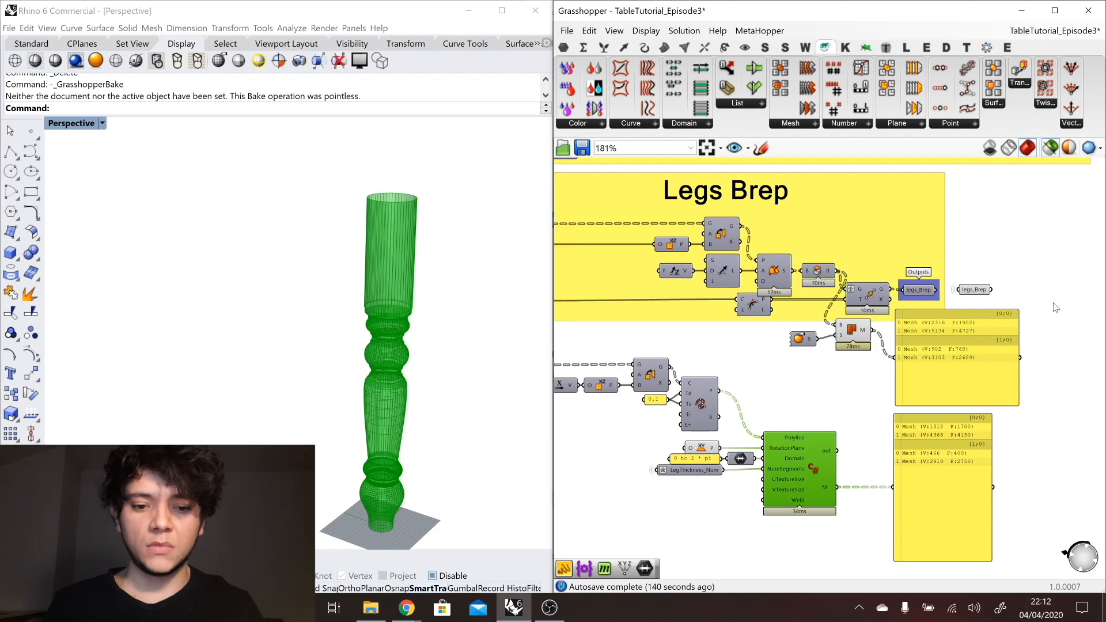
pyautogui.scroll(2, 934, 344)
pyautogui.moveTo(1078, 360); pyautogui.dragTo(828, 323)
pyautogui.press('Delete')
pyautogui.click(1002, 447)
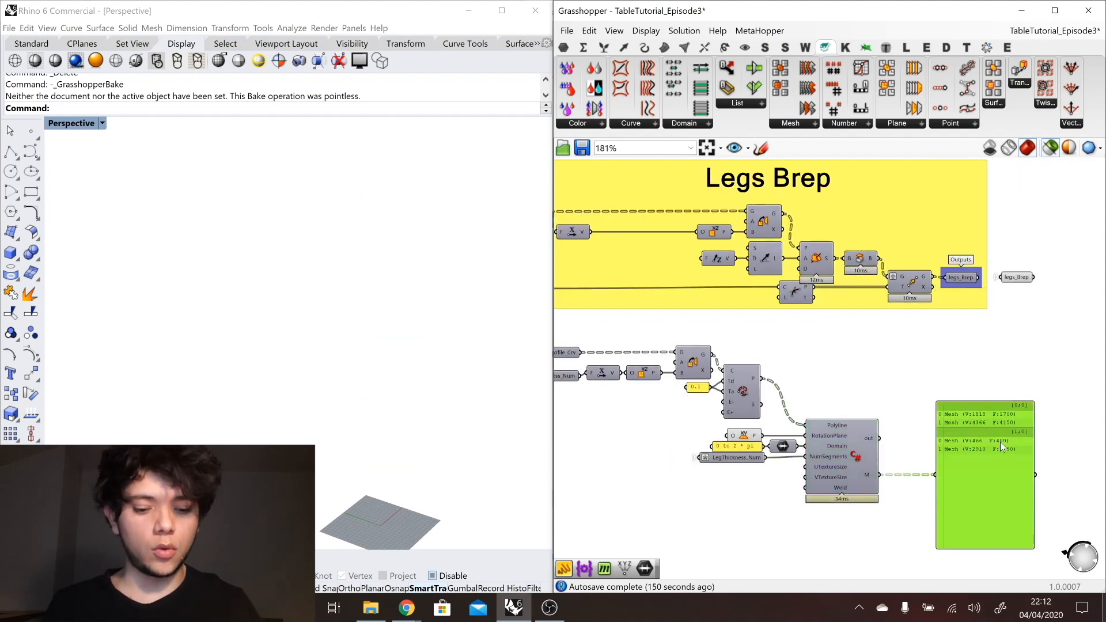
pyautogui.press('Delete')
# Step: Copy the apronBoundary_Rec parameter with its Discontinuity and Move components below the revolve script and connect the script's mesh to Move's geometry input
pyautogui.scroll(-2, 1051, 392)
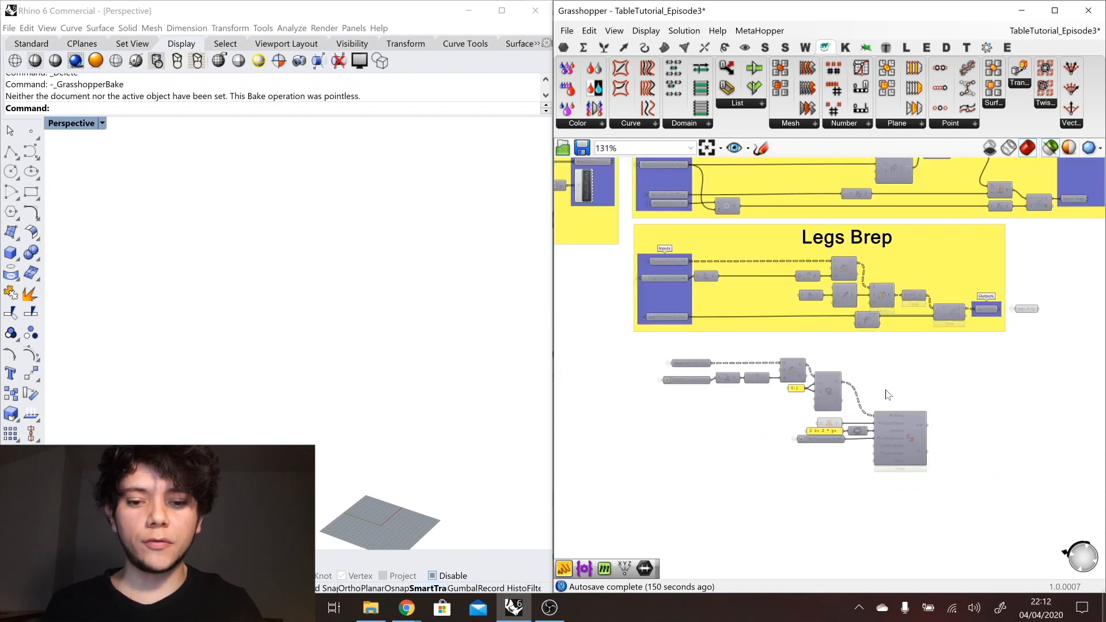
pyautogui.scroll(1, 886, 394)
pyautogui.click(630, 305)
pyautogui.scroll(1, 865, 386)
pyautogui.keyDown('shift'); pyautogui.moveTo(851, 371); pyautogui.dragTo(1003, 268); pyautogui.keyUp('shift')
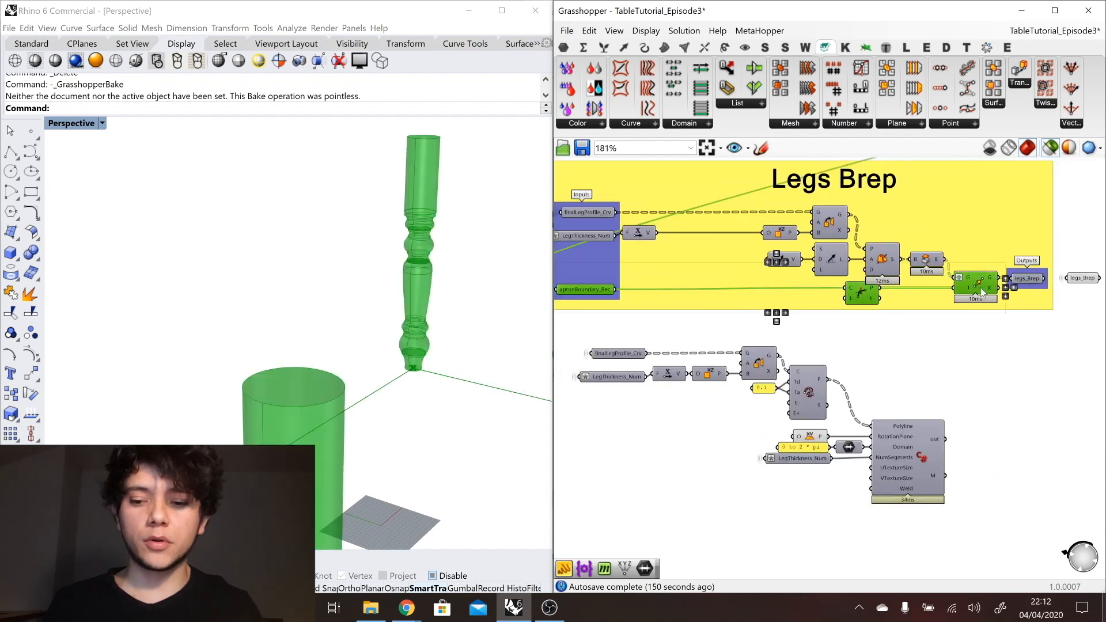
pyautogui.scroll(-3, 306, 248)
pyautogui.scroll(-1, 306, 248)
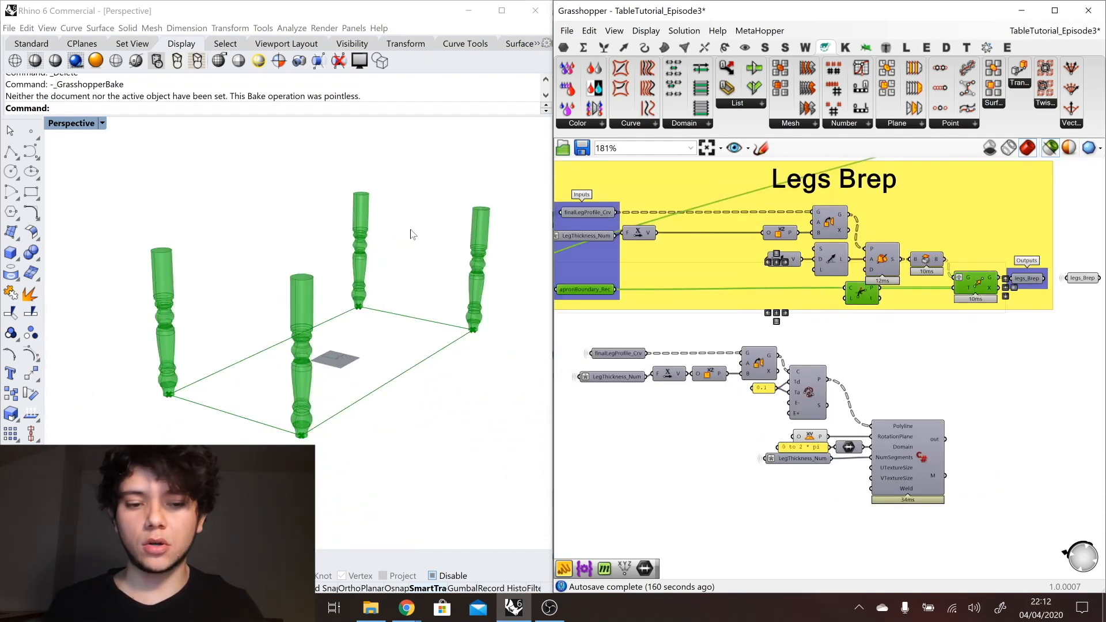
pyautogui.keyDown('alt'); pyautogui.moveTo(975, 287); pyautogui.dragTo(887, 473); pyautogui.keyUp('alt')
pyautogui.click(916, 413)
# Step: Tidy the mesh legs layout, lining up the XY Plane, domain panel and LegThickness_Num with the other inputs and shifting the script group closer
pyautogui.moveTo(1047, 559); pyautogui.dragTo(581, 439)
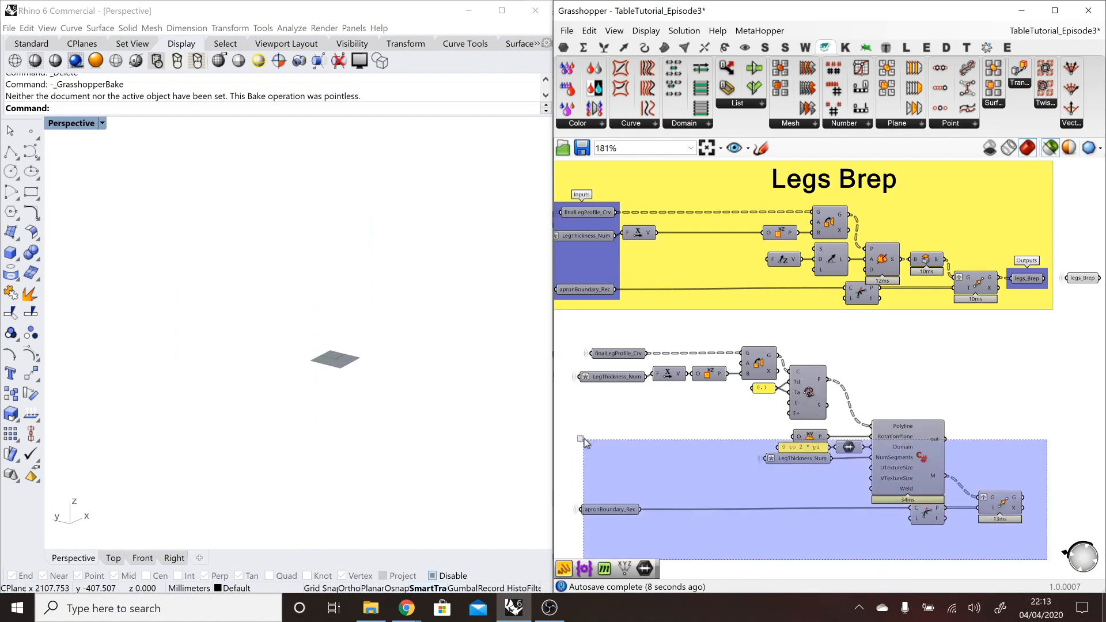
pyautogui.moveTo(801, 458); pyautogui.dragTo(800, 451)
pyautogui.click(801, 452)
pyautogui.moveTo(800, 452); pyautogui.dragTo(612, 451)
pyautogui.moveTo(570, 340); pyautogui.dragTo(663, 517)
pyautogui.moveTo(772, 421); pyautogui.dragTo(832, 451)
pyautogui.moveTo(809, 430); pyautogui.dragTo(628, 430)
pyautogui.moveTo(1032, 522); pyautogui.dragTo(851, 440)
pyautogui.keyDown('shift'); pyautogui.moveTo(663, 515); pyautogui.dragTo(578, 423); pyautogui.keyUp('shift')
pyautogui.moveTo(620, 451); pyautogui.dragTo(619, 448)
pyautogui.click(751, 491)
pyautogui.click(977, 493)
# Step: Add a Mesh parameter after the copied Move component, connect the moved geometry to it, and rename it legs_Mesh
pyautogui.doubleClick(1034, 493)
pyautogui.write('mesh')
pyautogui.press('Return')
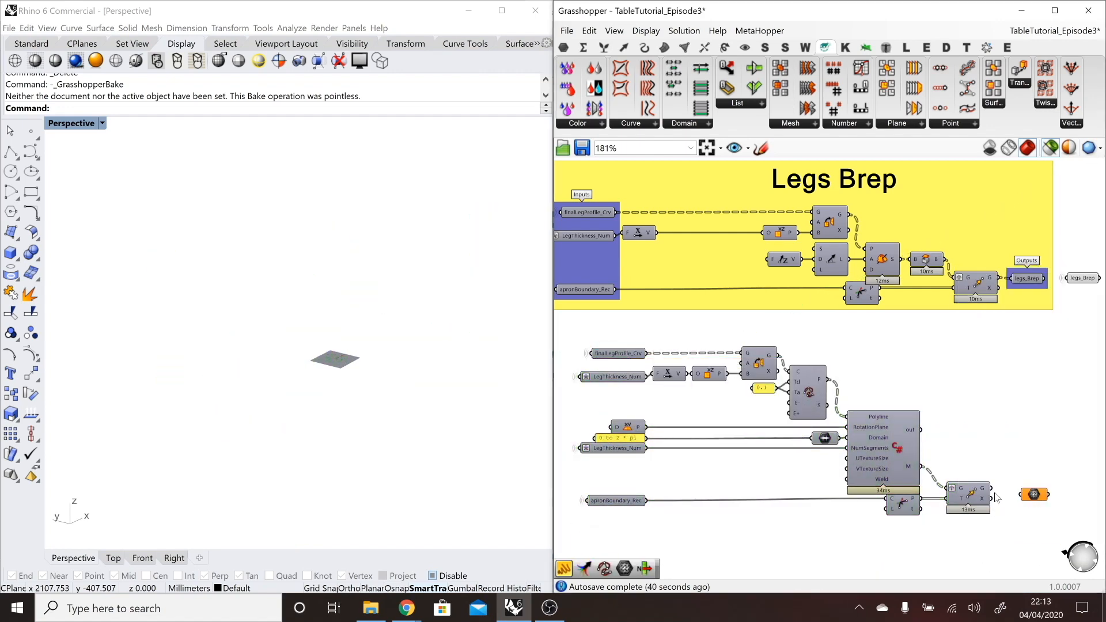
pyautogui.moveTo(998, 488); pyautogui.dragTo(1021, 494)
pyautogui.rightClick(1034, 493)
pyautogui.click(960, 364)
pyautogui.write('legs_')
pyautogui.press('Return')
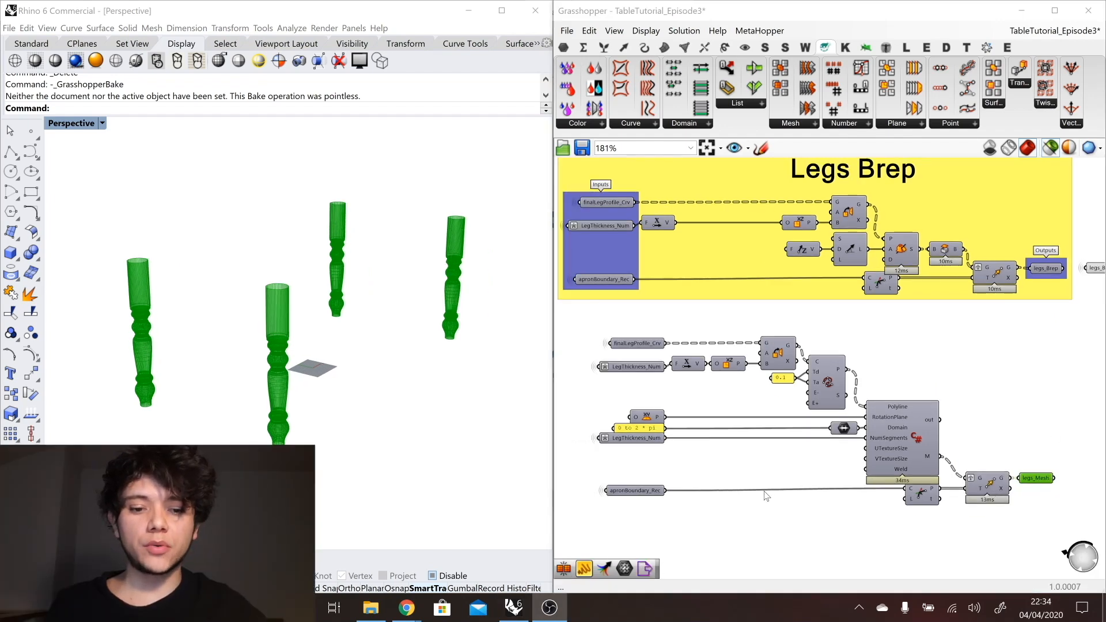
pyautogui.scroll(-5, 766, 496)
pyautogui.scroll(1, 800, 369)
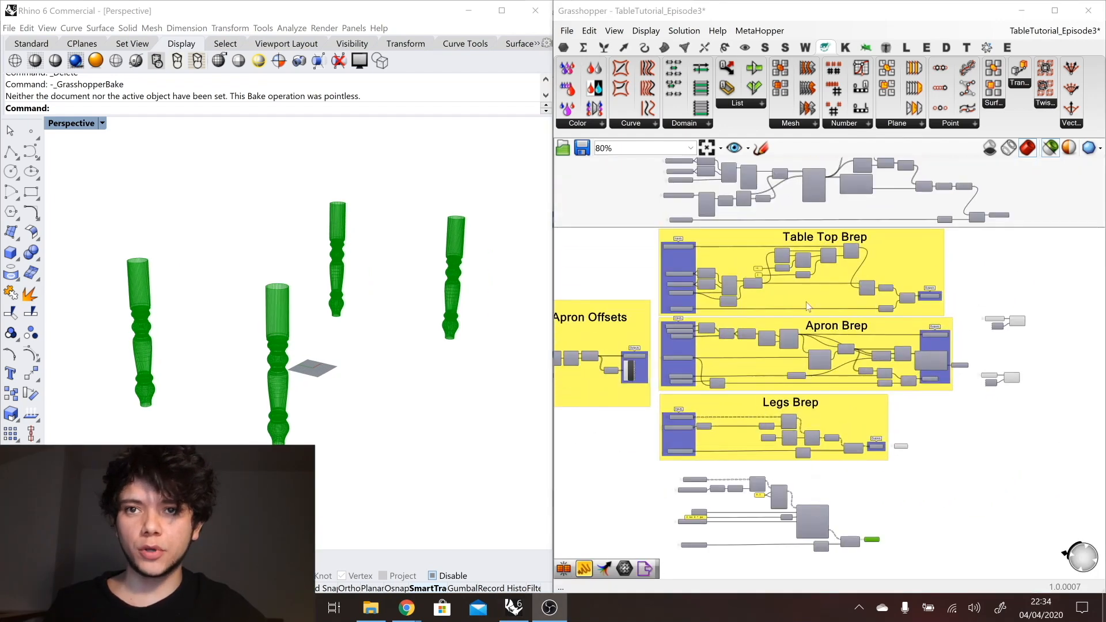